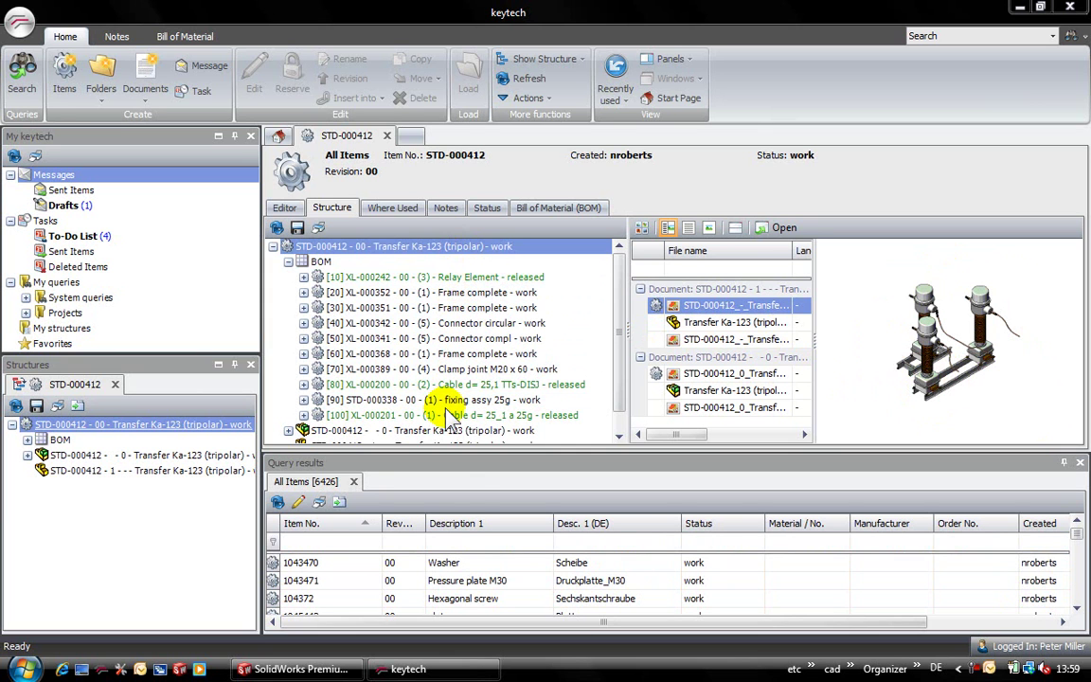
Filter items by Description 1 'hyd' and select Hydraulic cylinder cpl. HYC4013m02 in the enlarged results.
{"action": "left_click", "coordinate": [459, 542]}
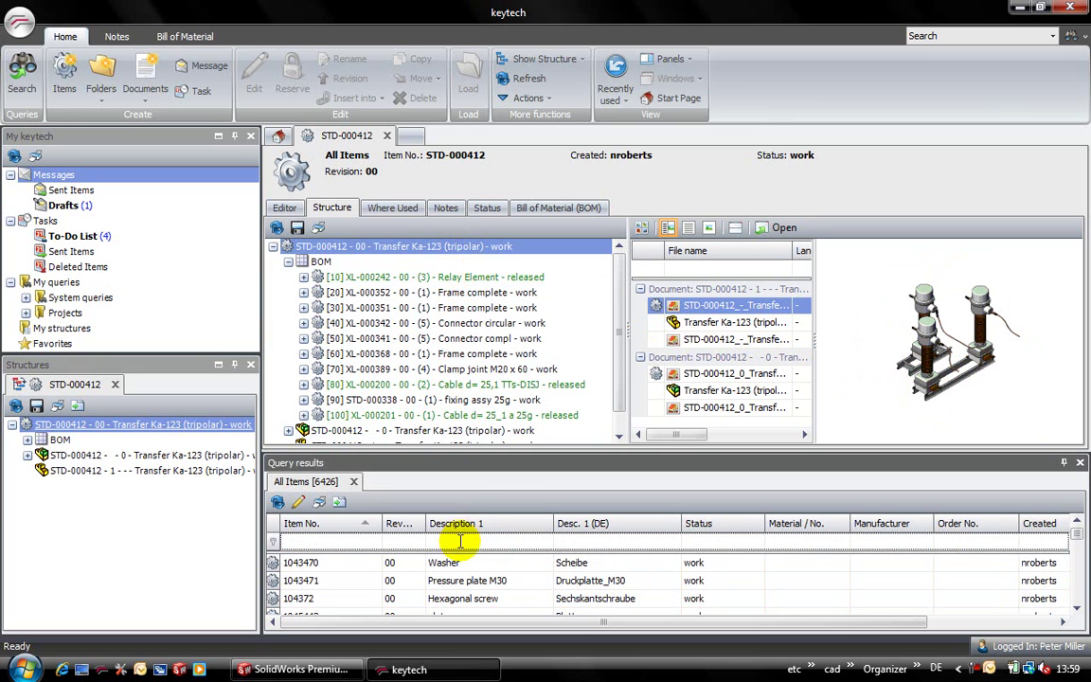
{"action": "type", "text": "hyd"}
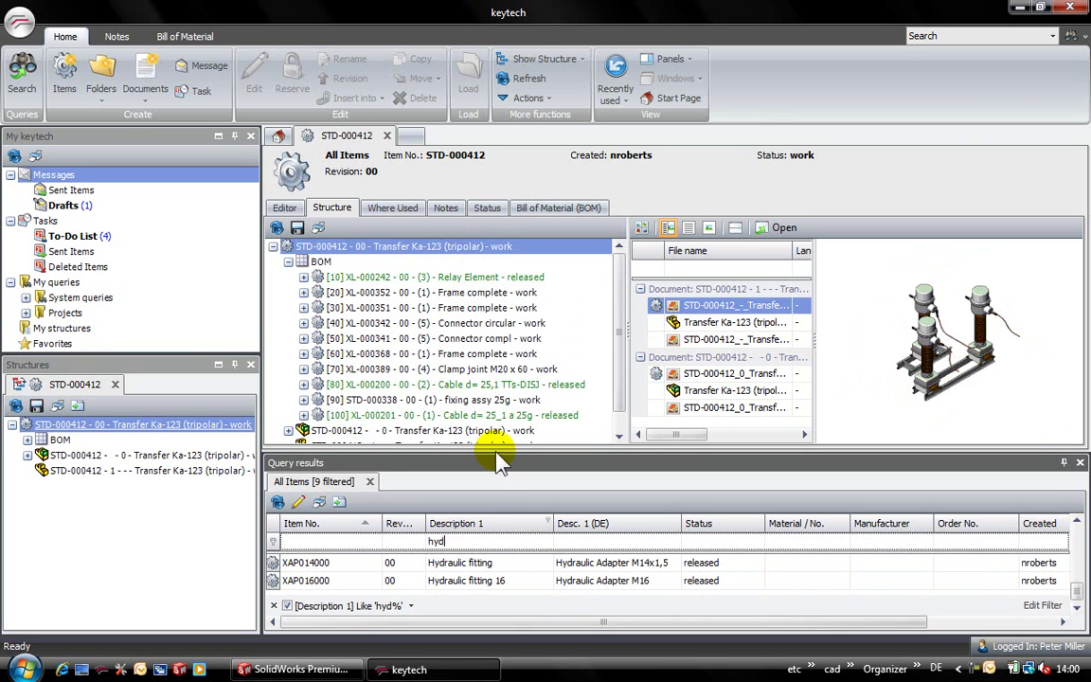
{"action": "left_click_drag", "start_coordinate": [496, 448], "coordinate": [504, 400]}
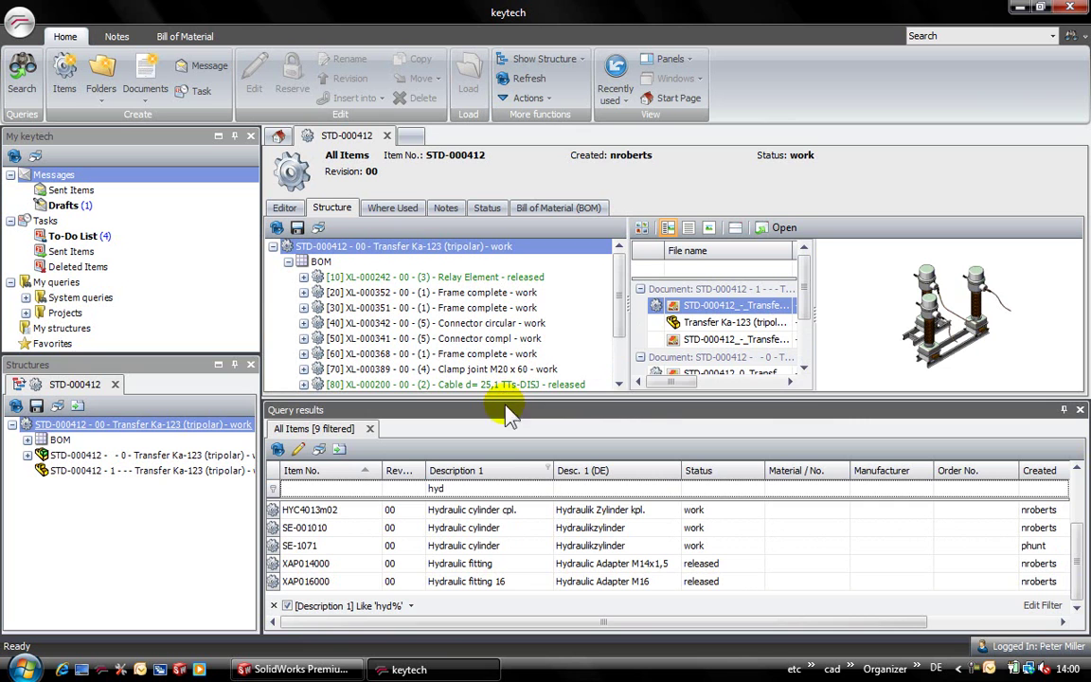
{"action": "left_click", "coordinate": [488, 512]}
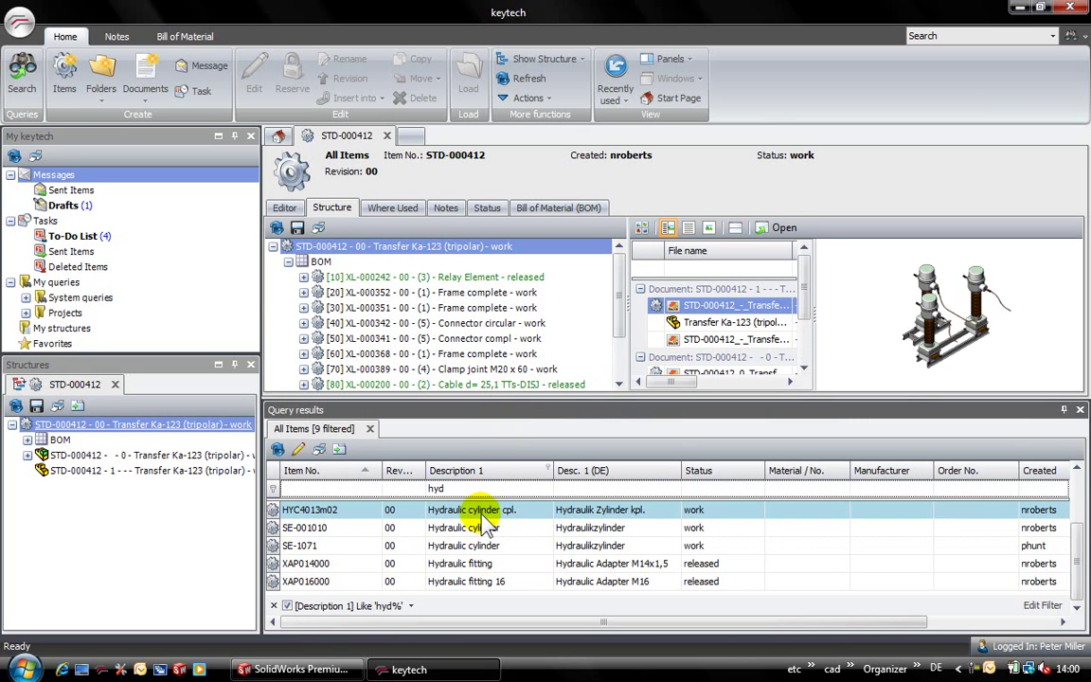
{"action": "left_click", "coordinate": [484, 517]}
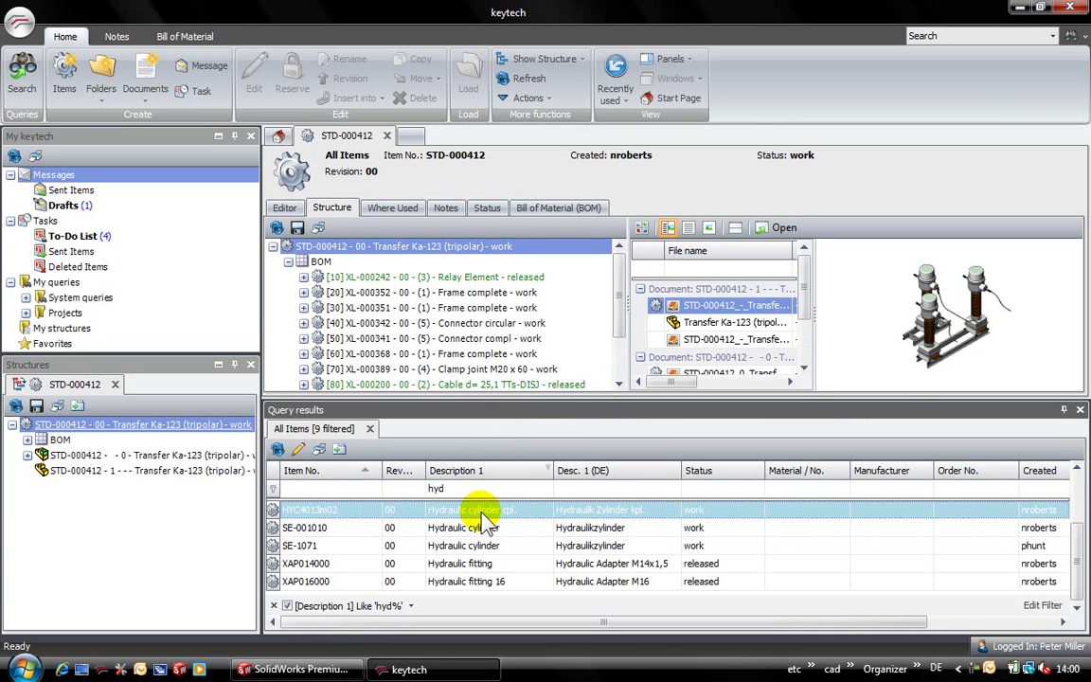
Open item HYC4013m02 and select the Cooling plate in its expanded structure tree.
{"action": "double_click", "coordinate": [482, 517]}
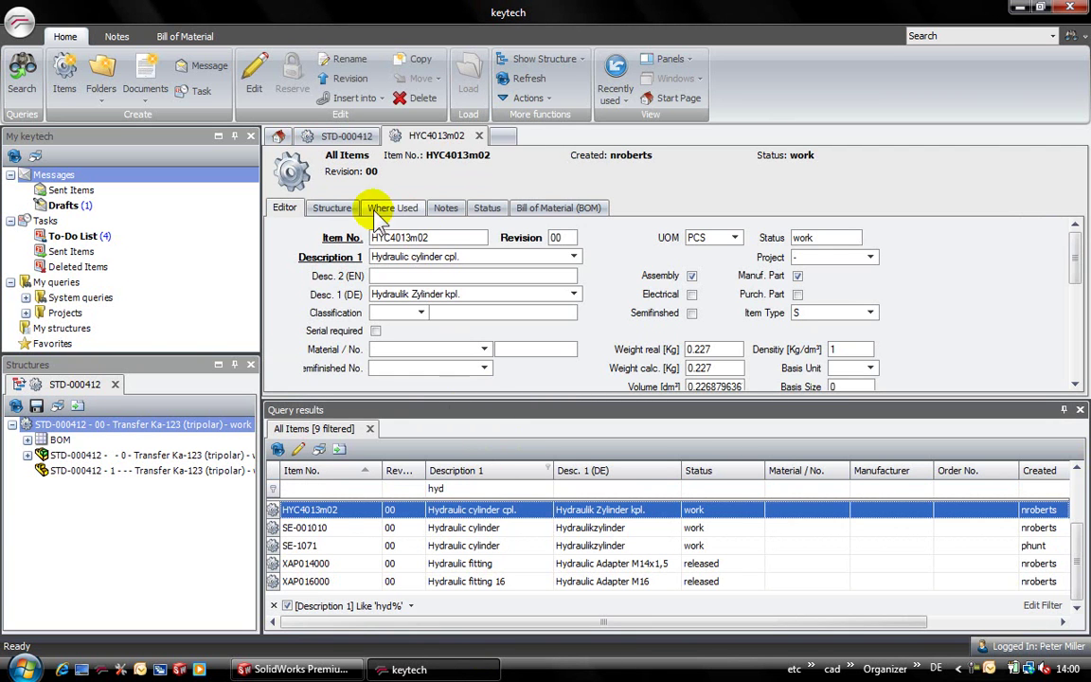
{"action": "left_click", "coordinate": [333, 208]}
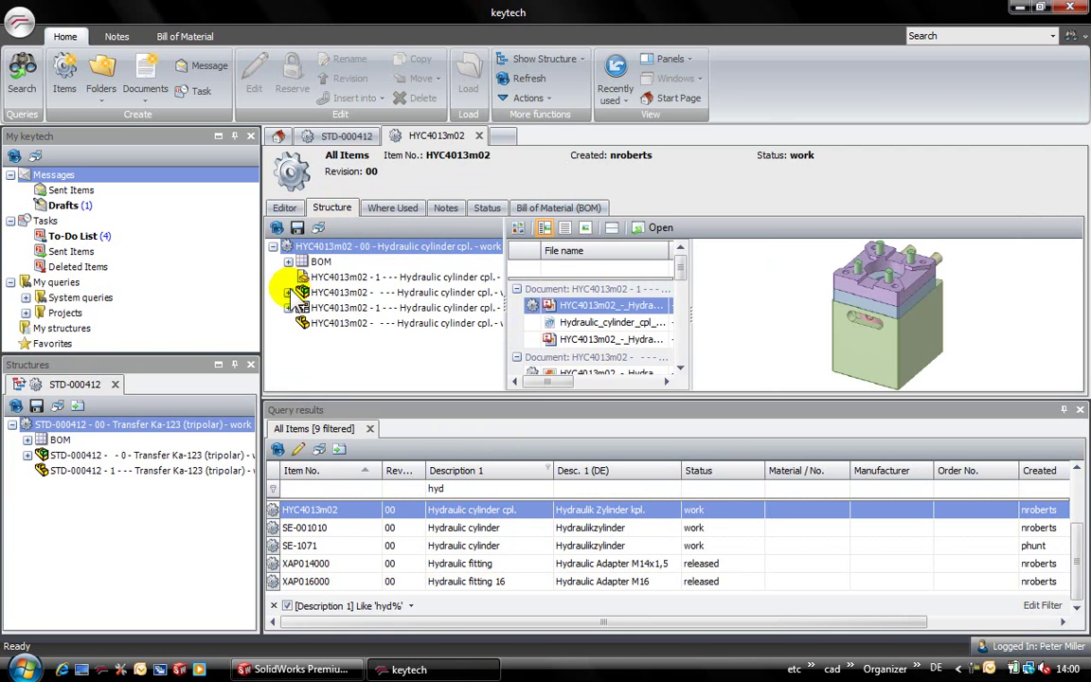
{"action": "left_click", "coordinate": [288, 292]}
{"action": "left_click", "coordinate": [356, 308]}
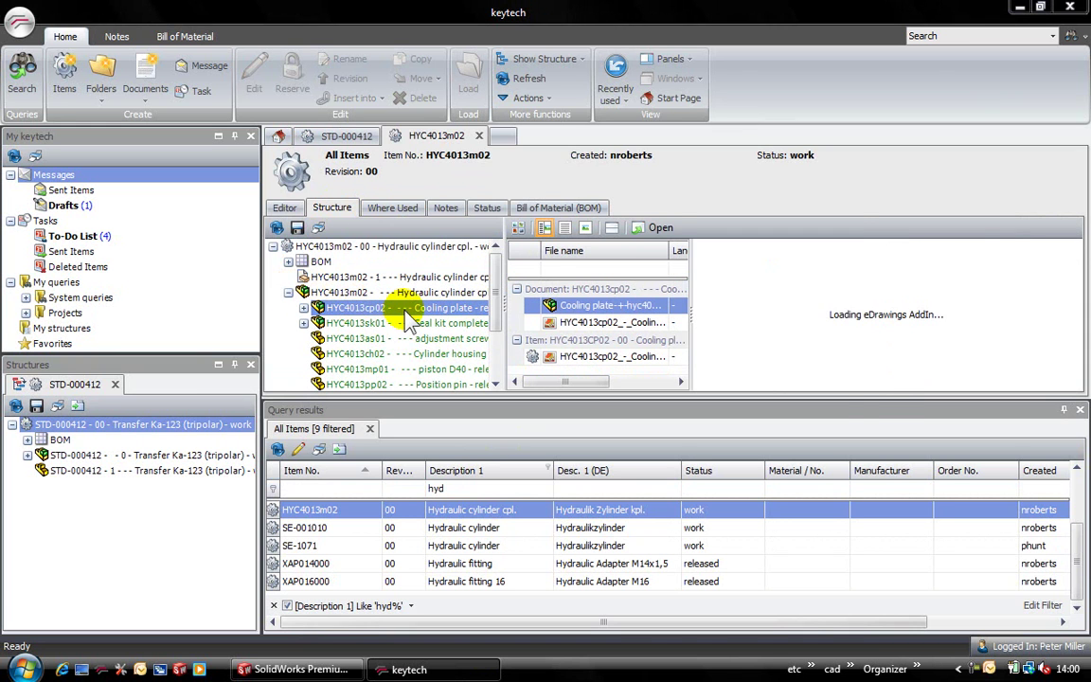
Open the Cooling plate document HYC4013cp02 and load its latest revisions into SolidWorks.
{"action": "right_click", "coordinate": [368, 315]}
{"action": "left_click", "coordinate": [368, 333]}
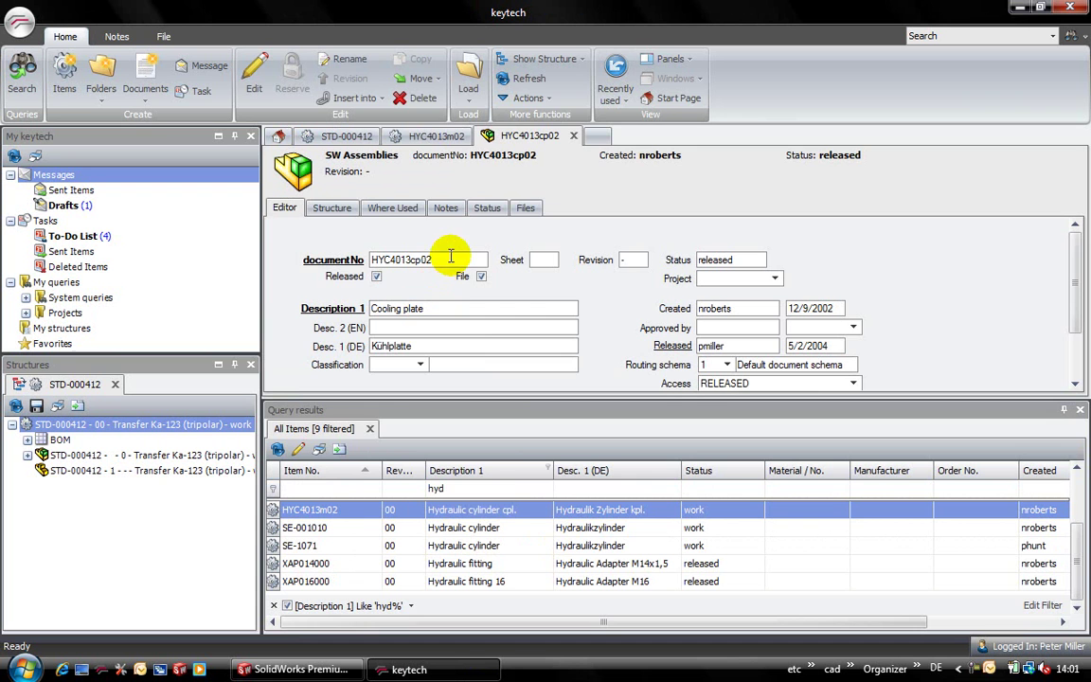
{"action": "left_click", "coordinate": [465, 111]}
{"action": "left_click", "coordinate": [488, 159]}
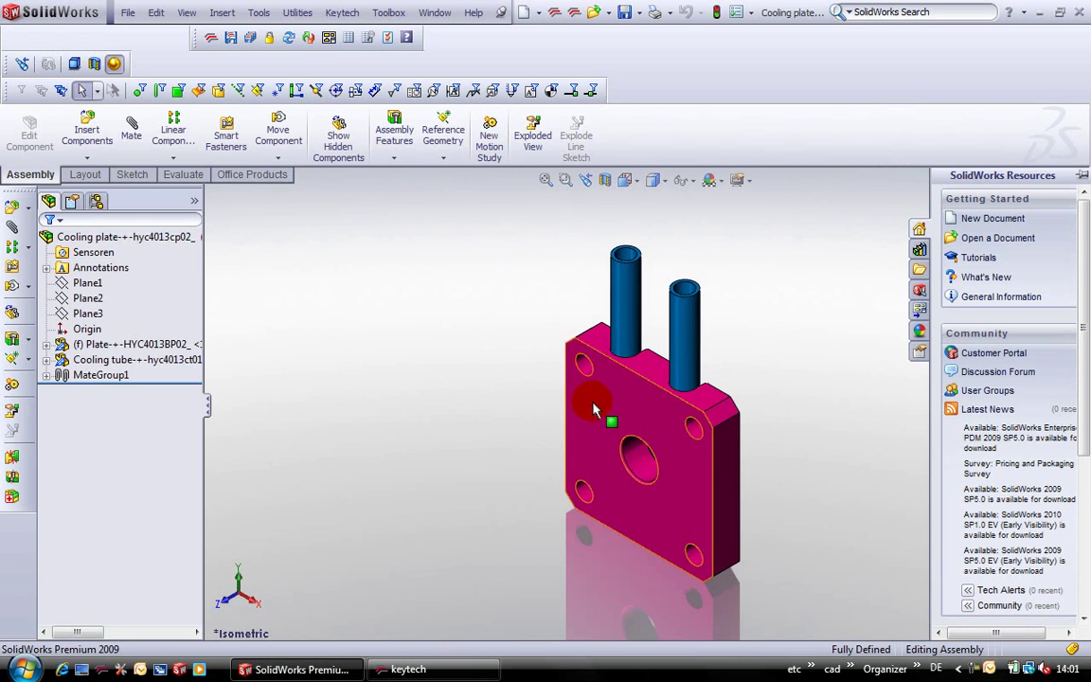
Insert a new part into the assembly, placed on the plate face.
{"action": "middle_click_drag", "start_coordinate": [585, 412], "coordinate": [630, 249]}
{"action": "left_click", "coordinate": [228, 13]}
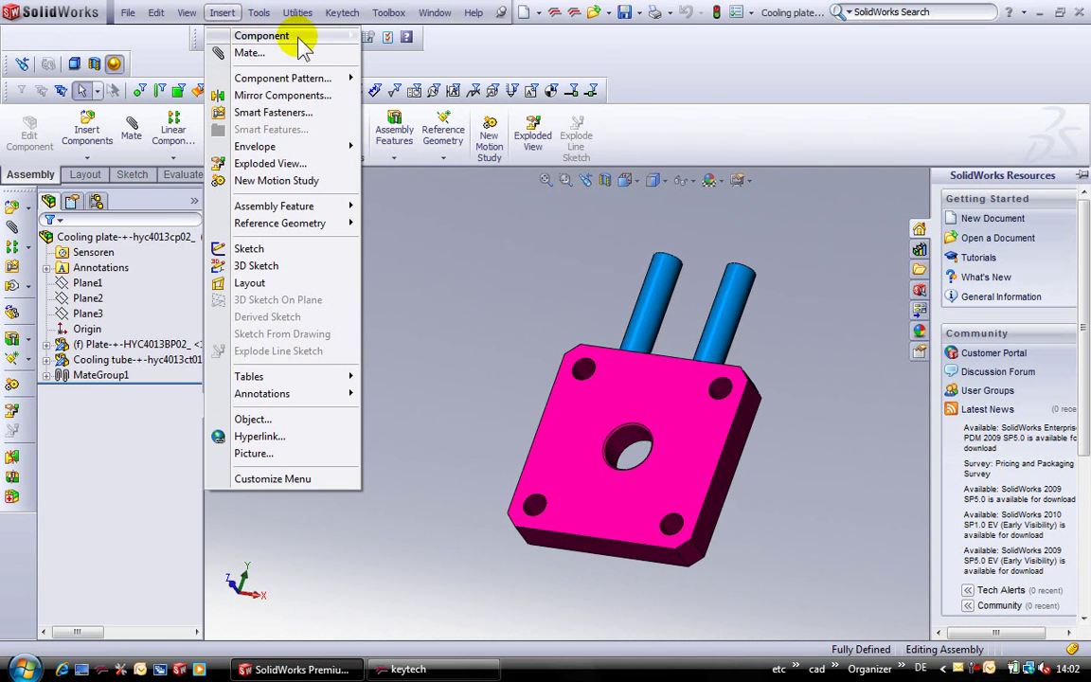
{"action": "mouse_move", "coordinate": [350, 35]}
{"action": "left_click", "coordinate": [404, 54]}
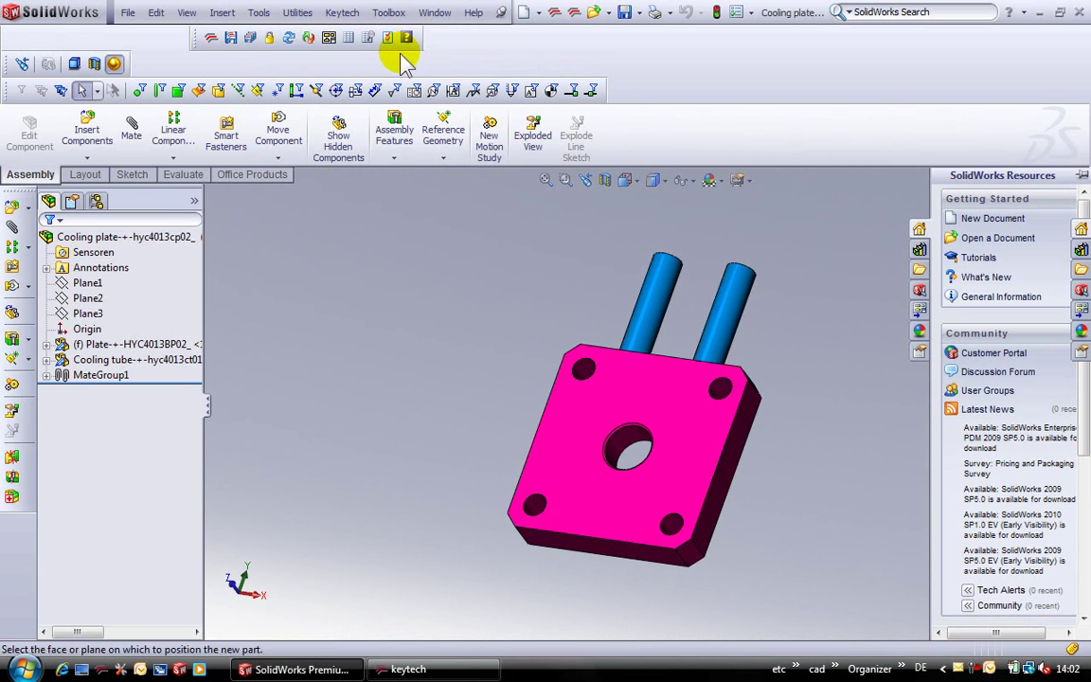
{"action": "left_click", "coordinate": [632, 391]}
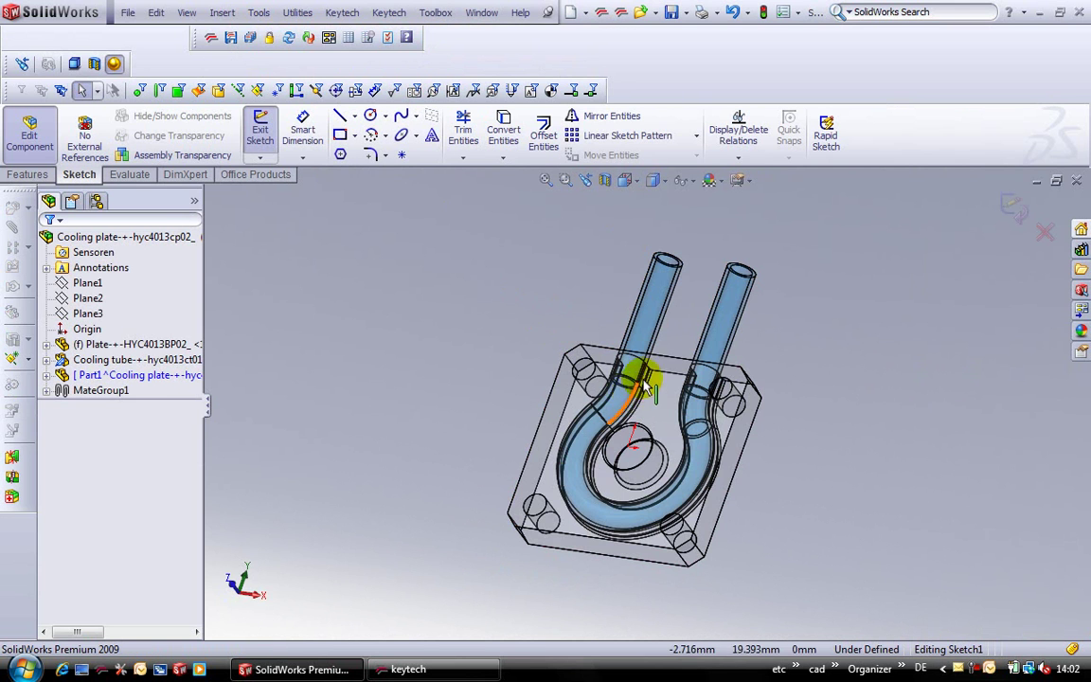
Convert the existing plate's outer edges and hole edges into the new part's sketch.
{"action": "left_click", "coordinate": [670, 373]}
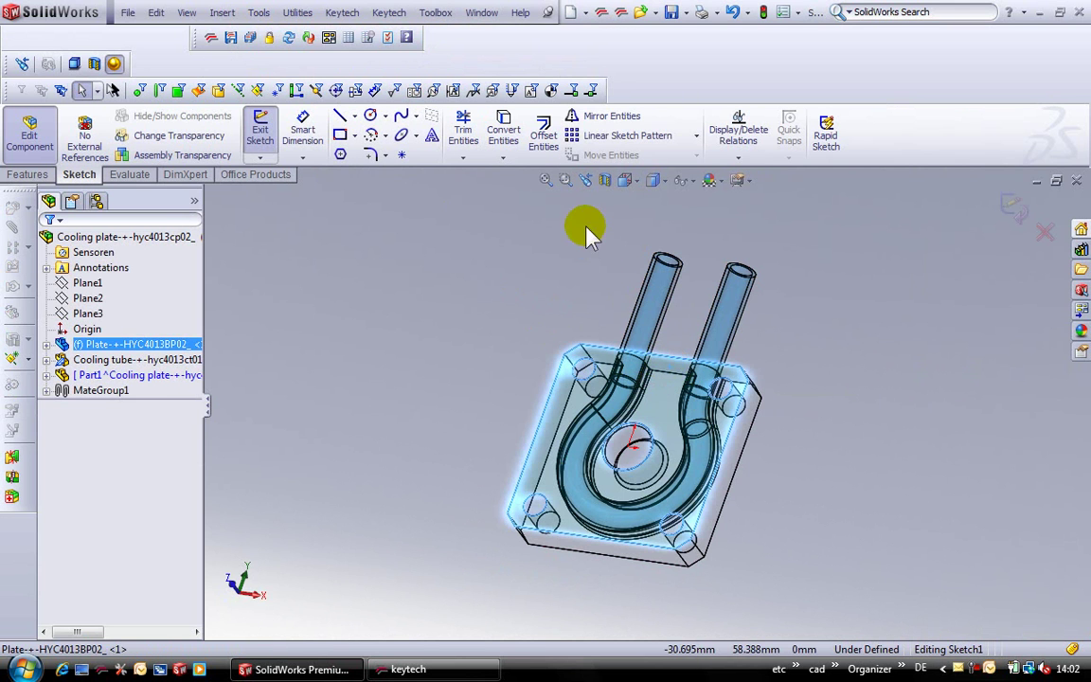
{"action": "left_click", "coordinate": [510, 138]}
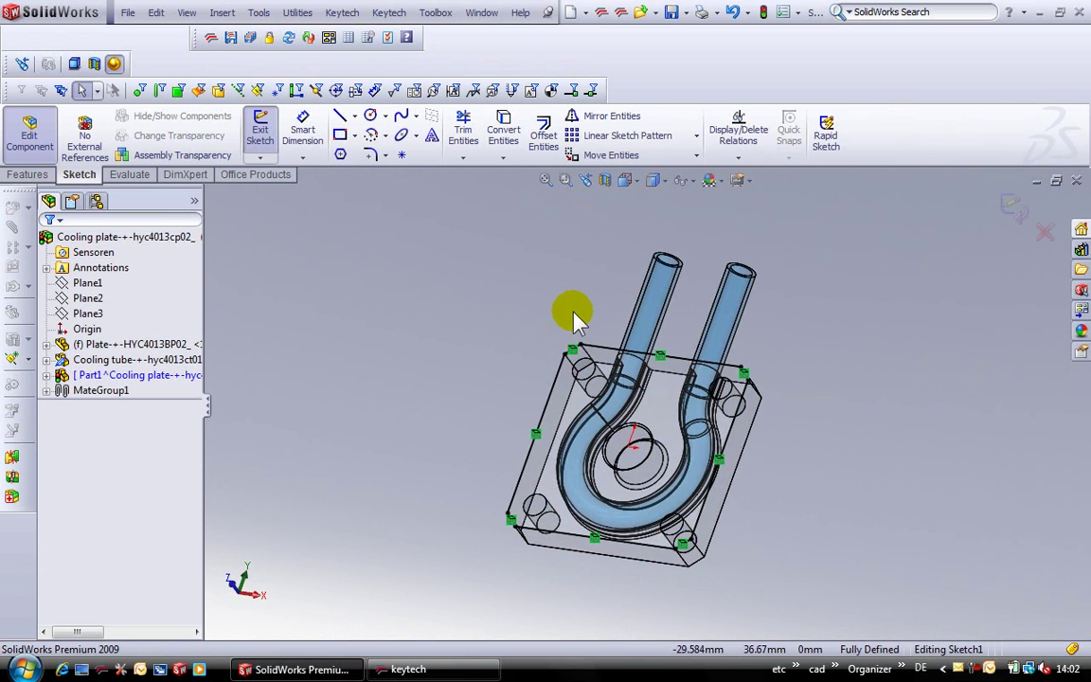
{"action": "left_click", "coordinate": [593, 379]}
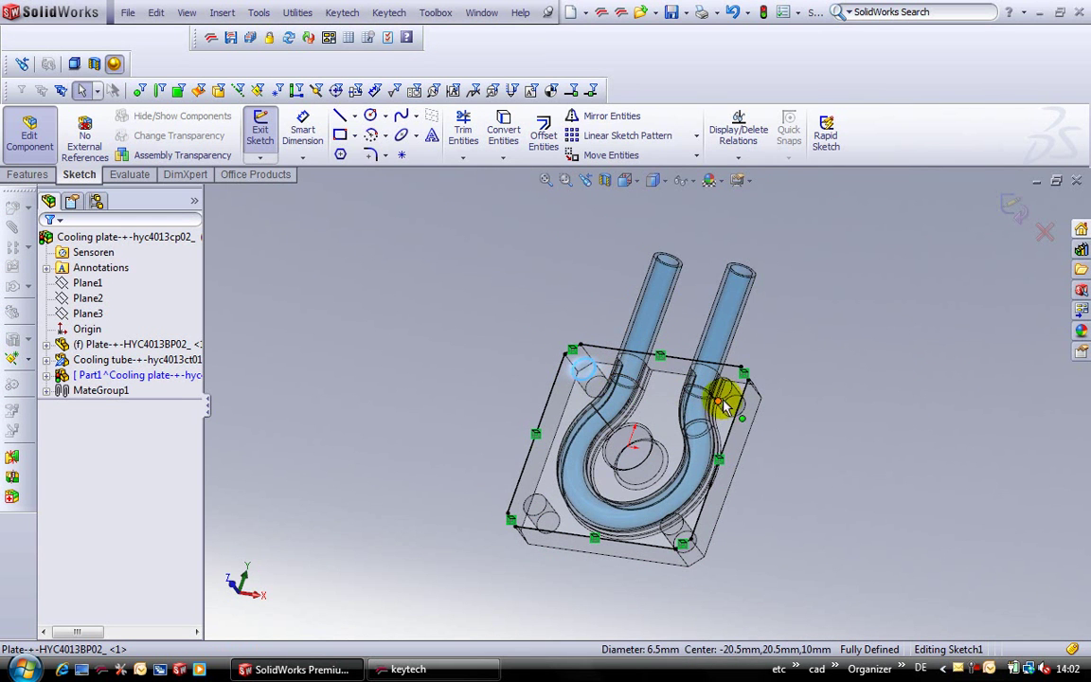
{"action": "left_click", "coordinate": [727, 396]}
{"action": "left_click", "coordinate": [651, 461]}
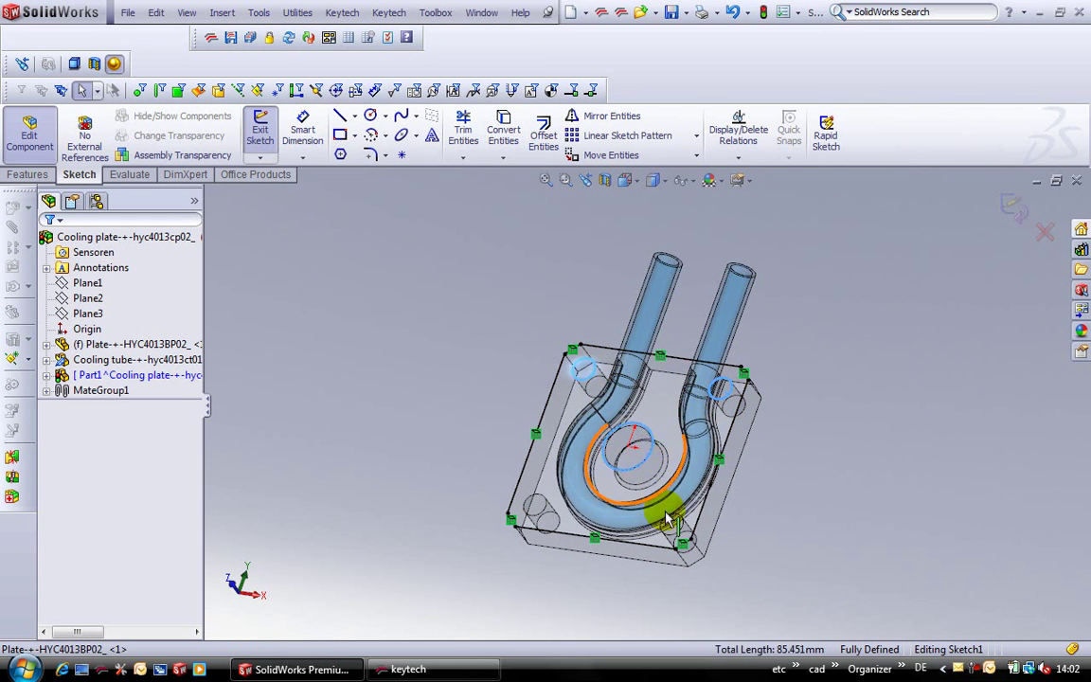
{"action": "left_click", "coordinate": [548, 524]}
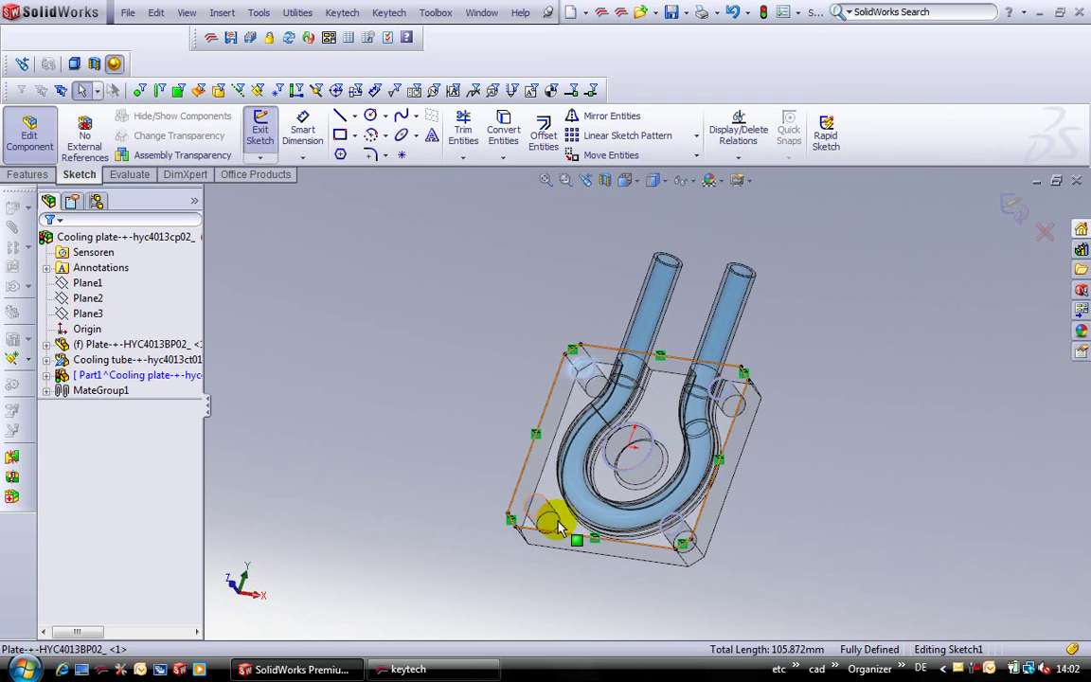
{"action": "left_click", "coordinate": [556, 251]}
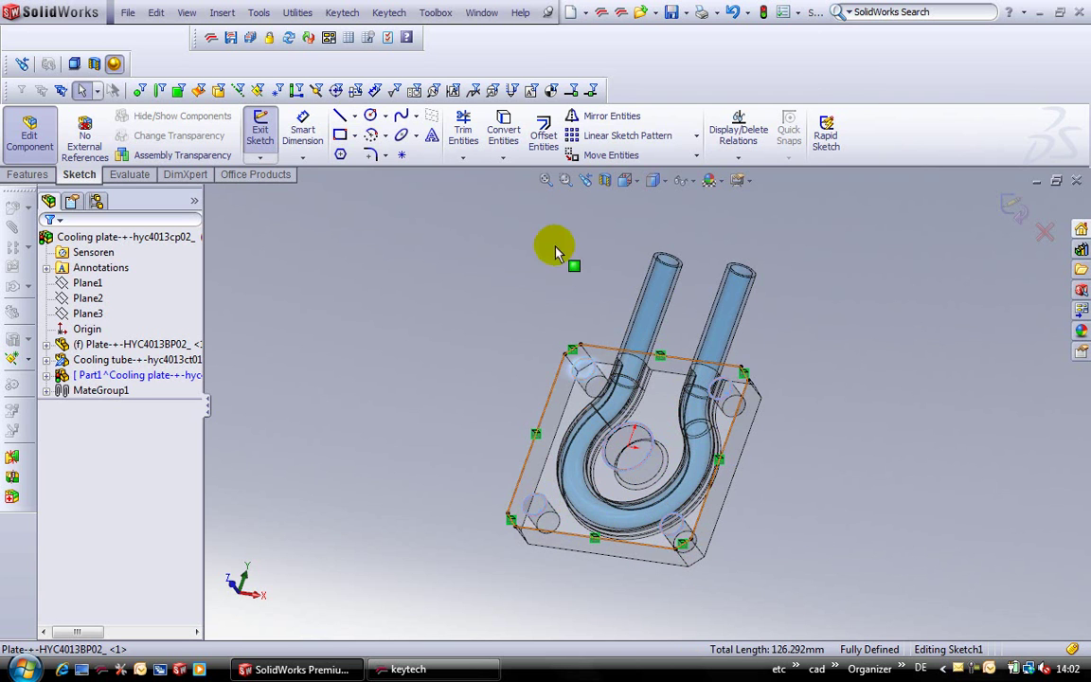
{"action": "left_click", "coordinate": [501, 130]}
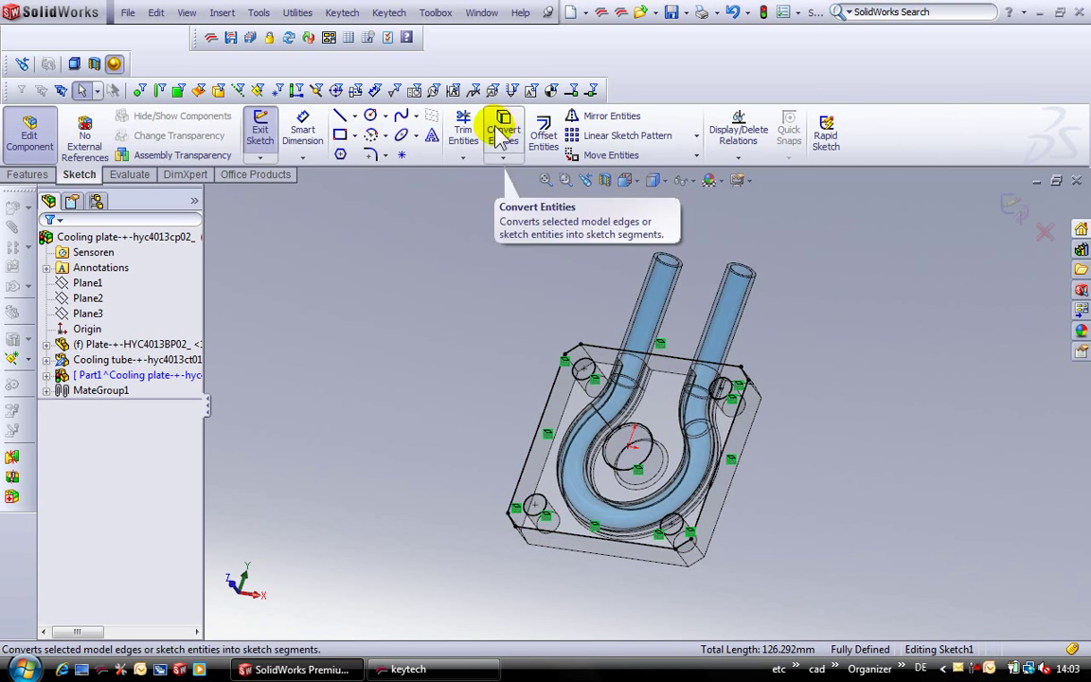
Extrude the sketch 2 mm as a boss and exit component editing.
{"action": "left_click", "coordinate": [29, 176]}
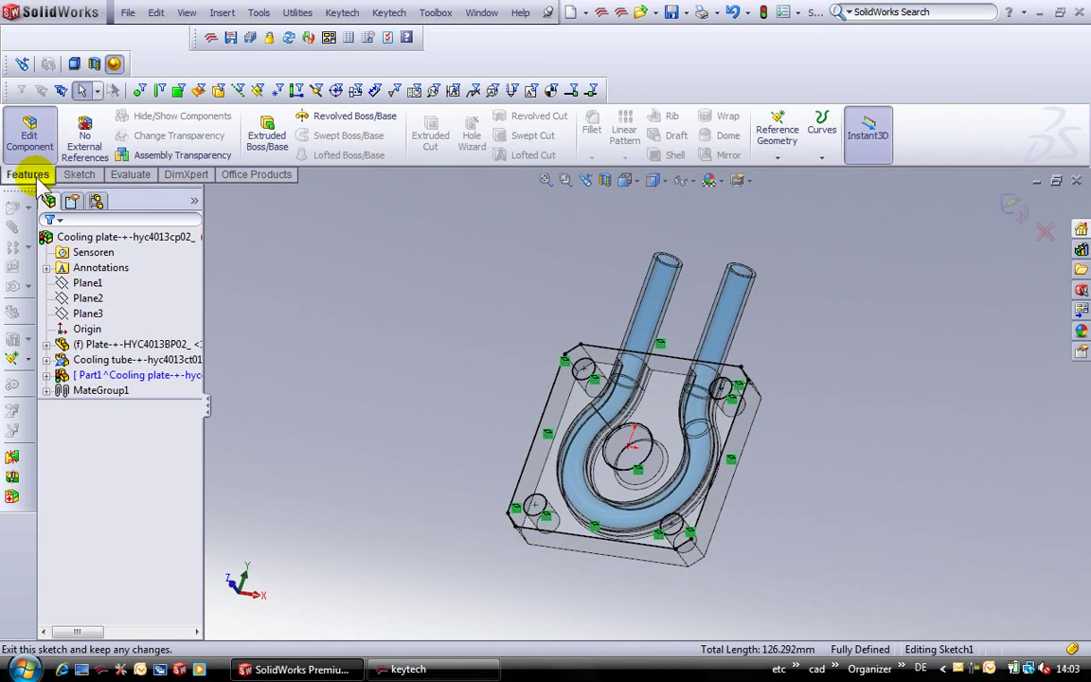
{"action": "left_click", "coordinate": [258, 138]}
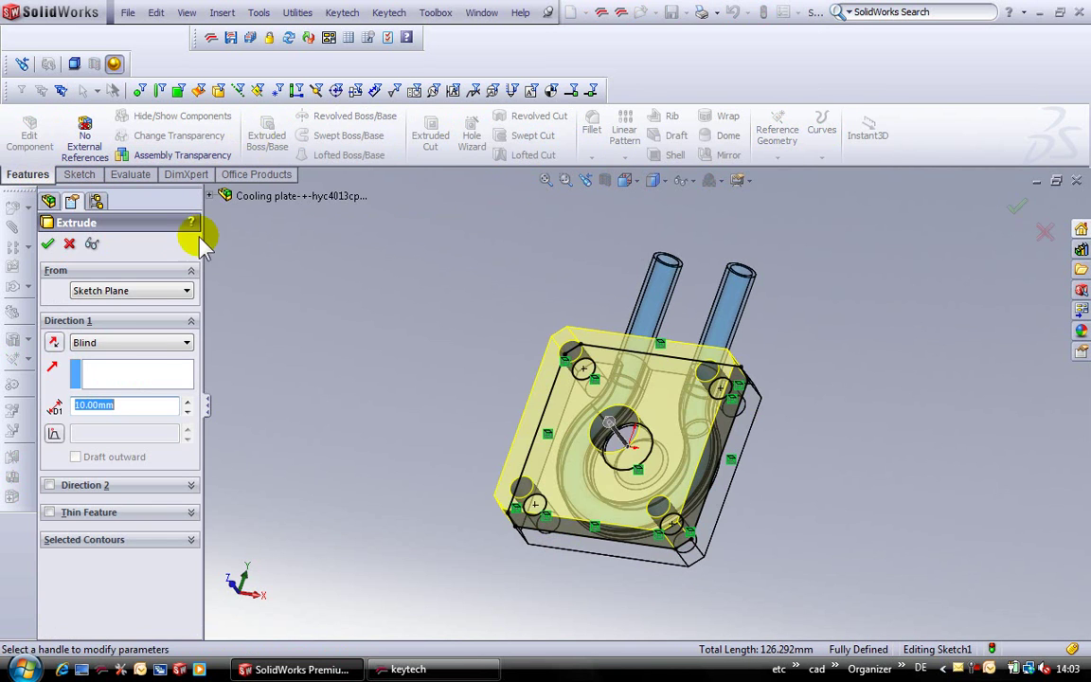
{"action": "double_click", "coordinate": [84, 405]}
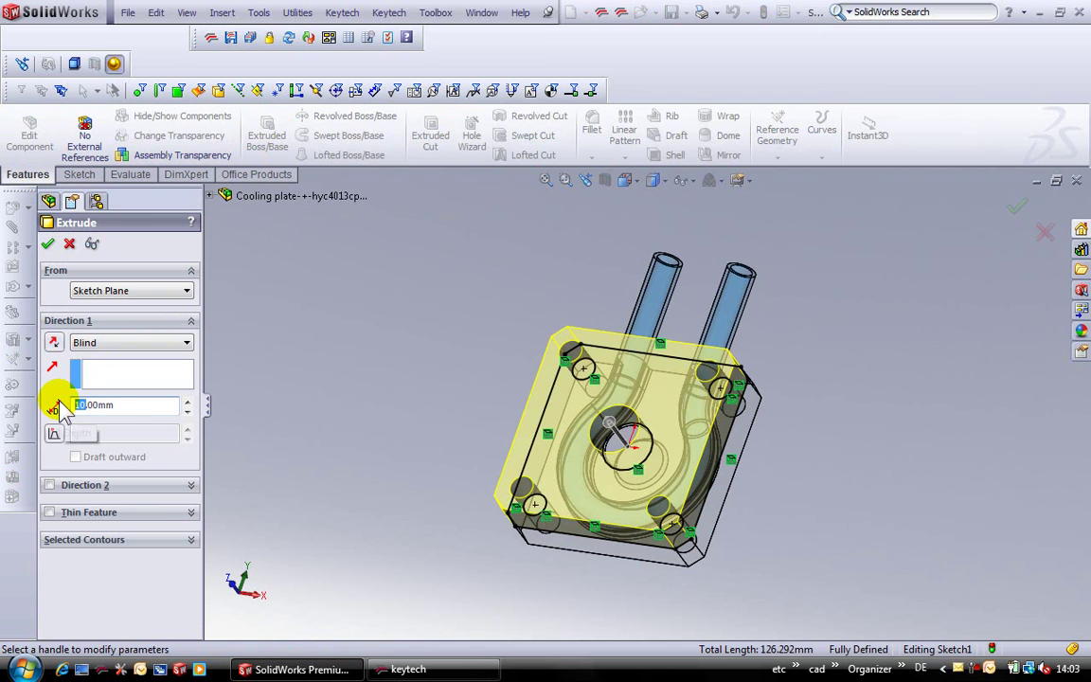
{"action": "type", "text": "2"}
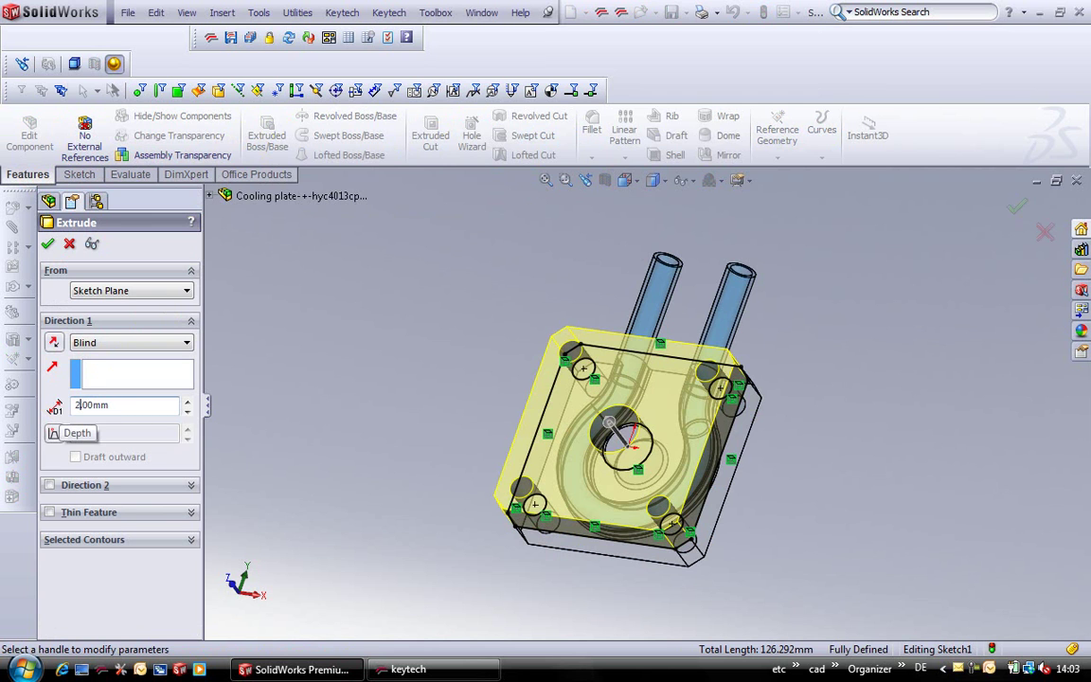
{"action": "left_click", "coordinate": [48, 245]}
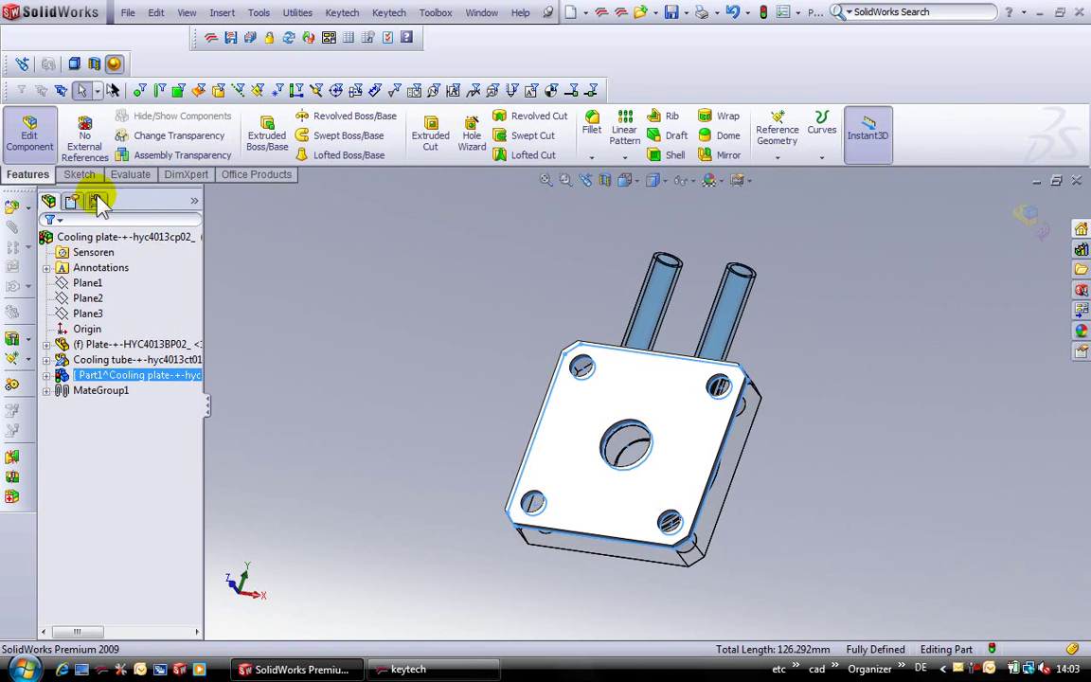
{"action": "left_click", "coordinate": [39, 137]}
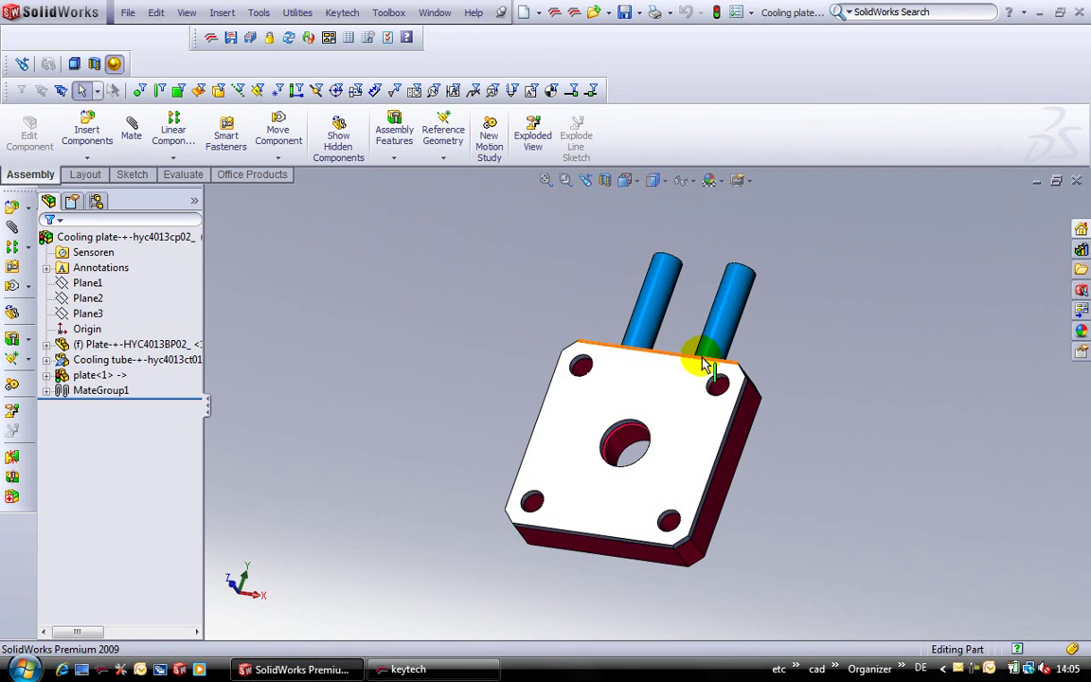
{"action": "middle_click_drag", "start_coordinate": [702, 365], "coordinate": [479, 393]}
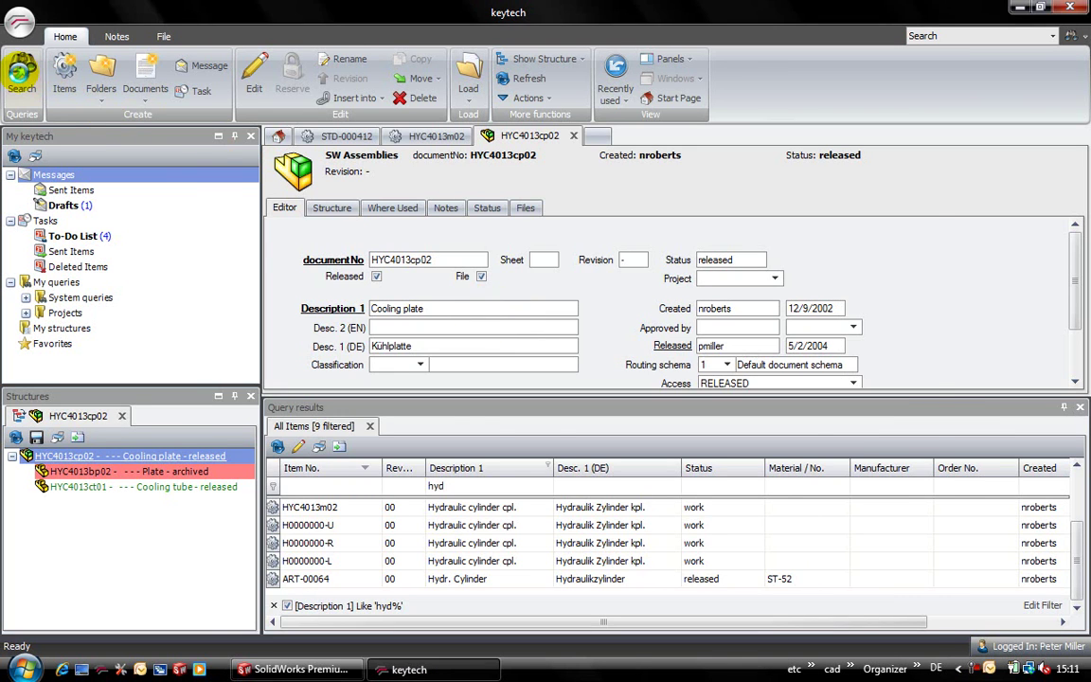
Search all documents for *ring, filter descriptions by 'p', and open Progressive ring XAk008000.
{"action": "left_click", "coordinate": [22, 76]}
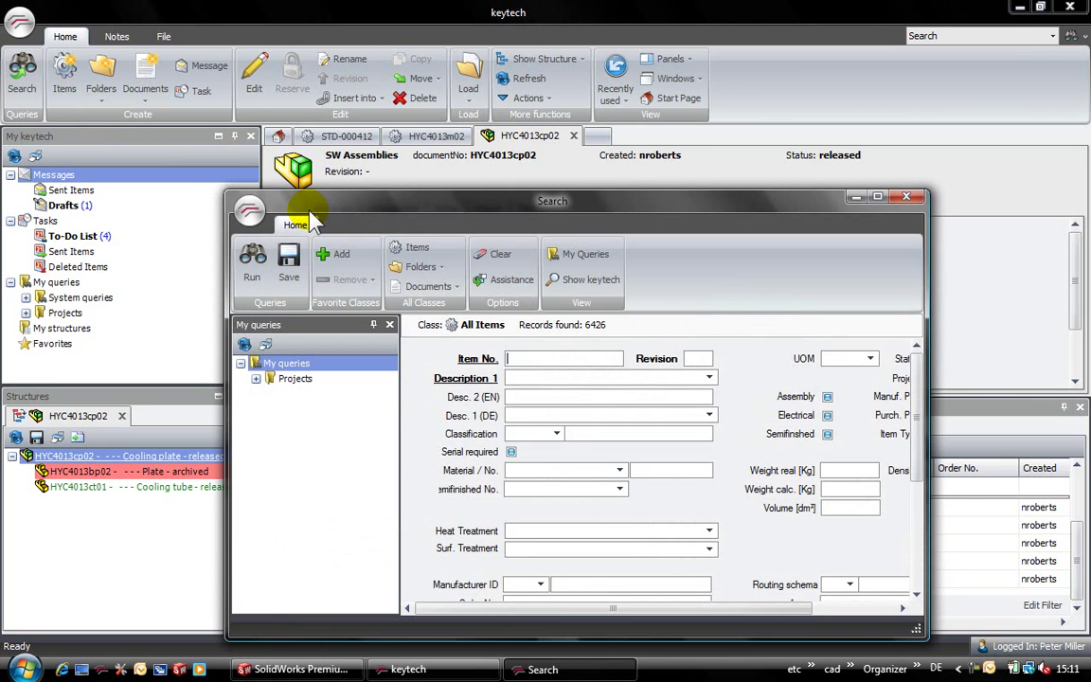
{"action": "left_click", "coordinate": [426, 285]}
{"action": "left_click", "coordinate": [427, 303]}
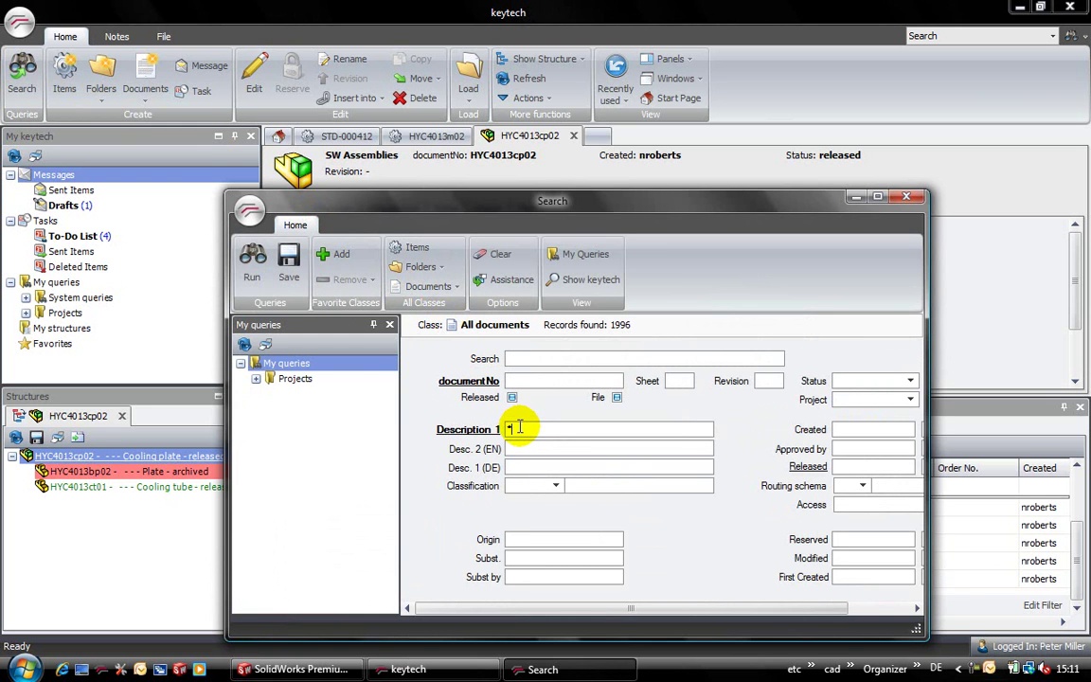
{"action": "key", "text": "Return"}
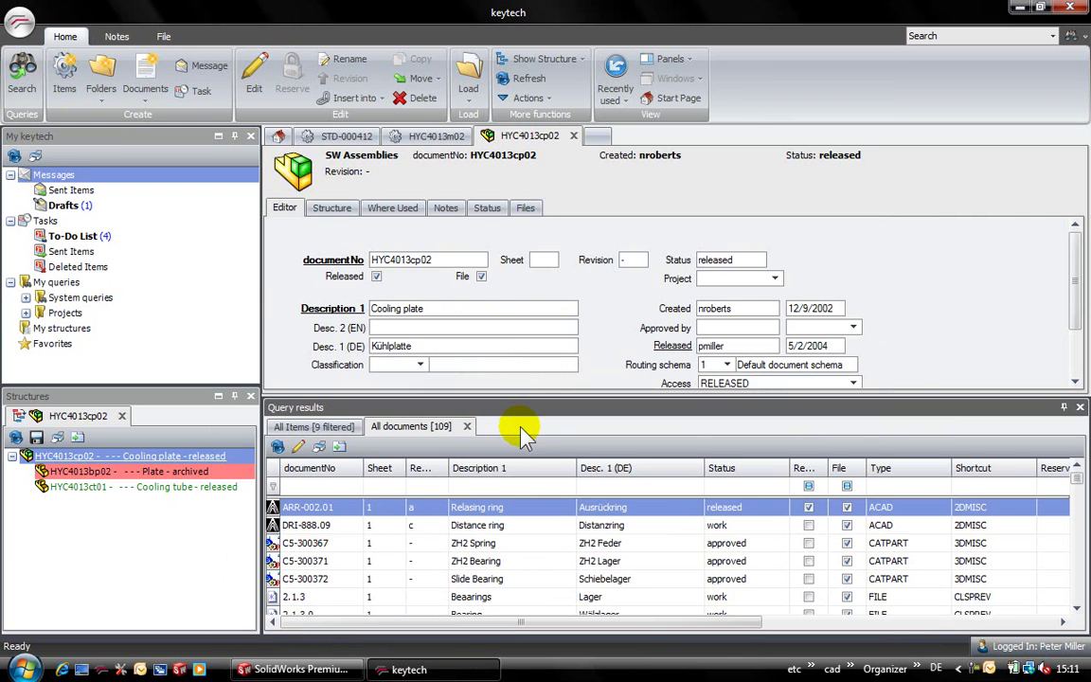
{"action": "left_click", "coordinate": [511, 485]}
{"action": "type", "text": "p"}
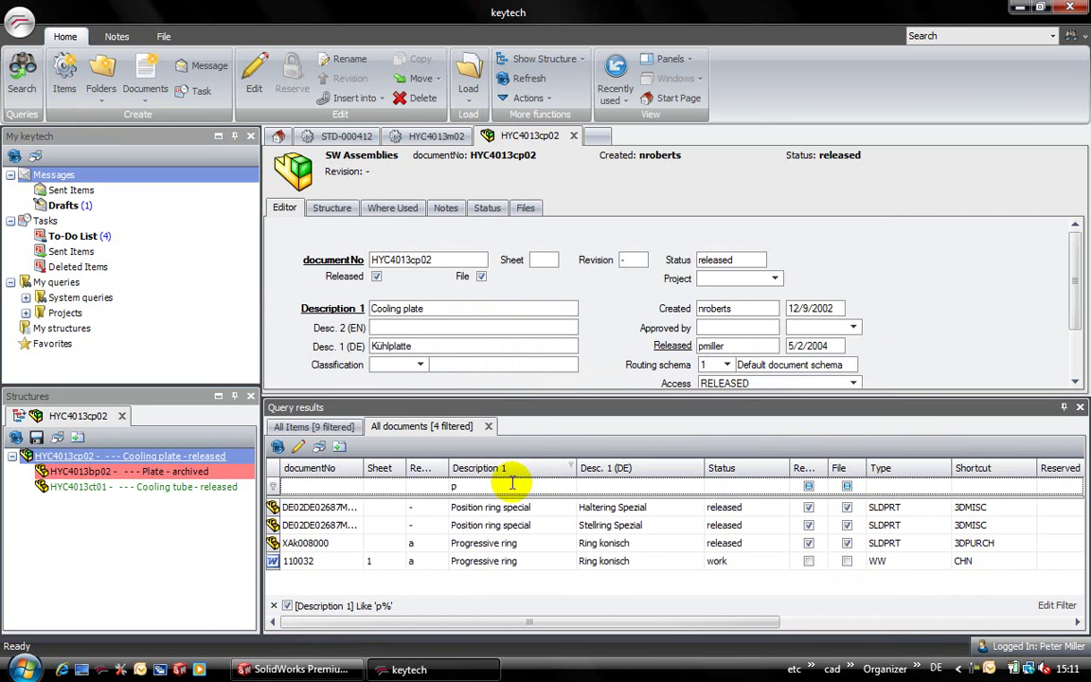
{"action": "left_click_drag", "start_coordinate": [485, 543], "coordinate": [598, 138]}
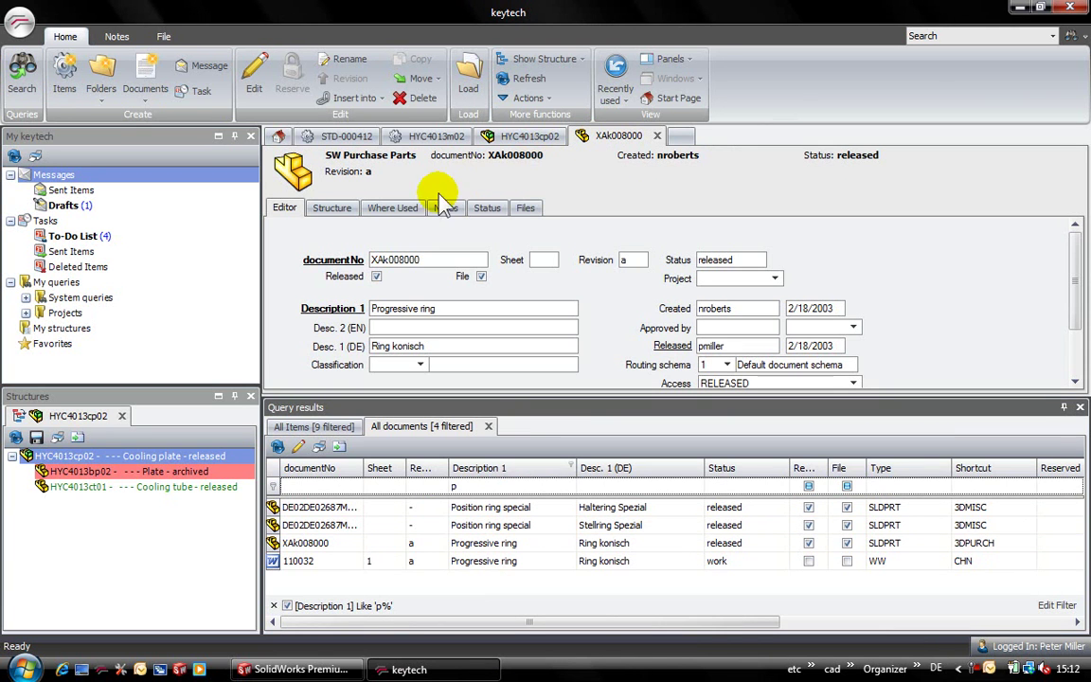
Step through the ring's Where Used variants to XCC003220 and drag its part into SolidWorks.
{"action": "left_click", "coordinate": [402, 210]}
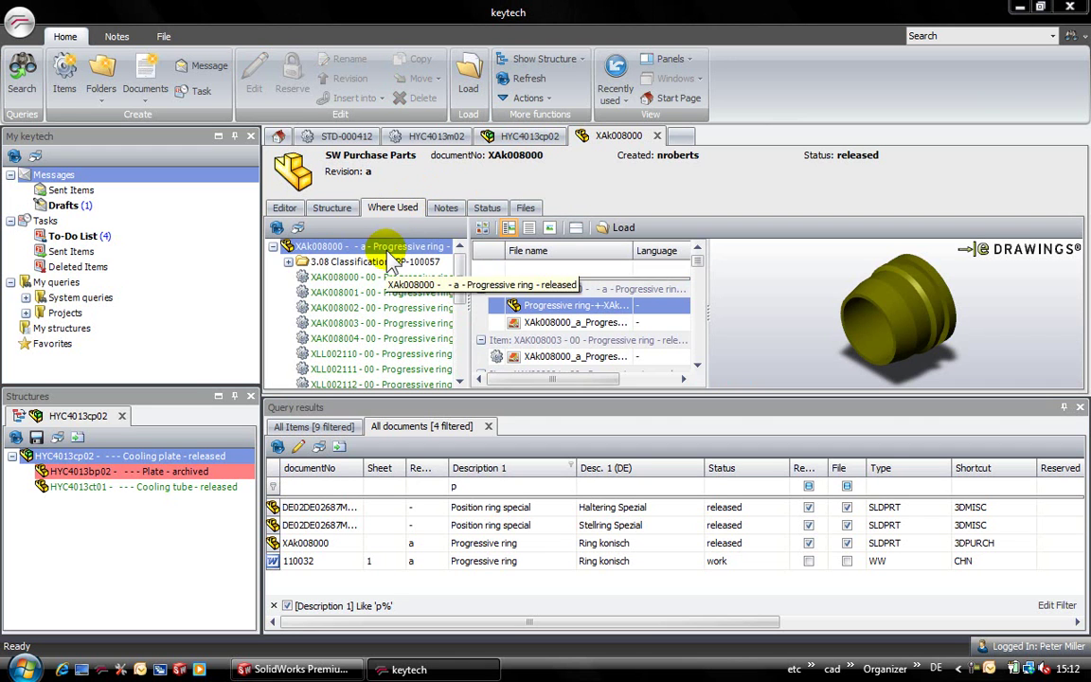
{"action": "left_click", "coordinate": [396, 301]}
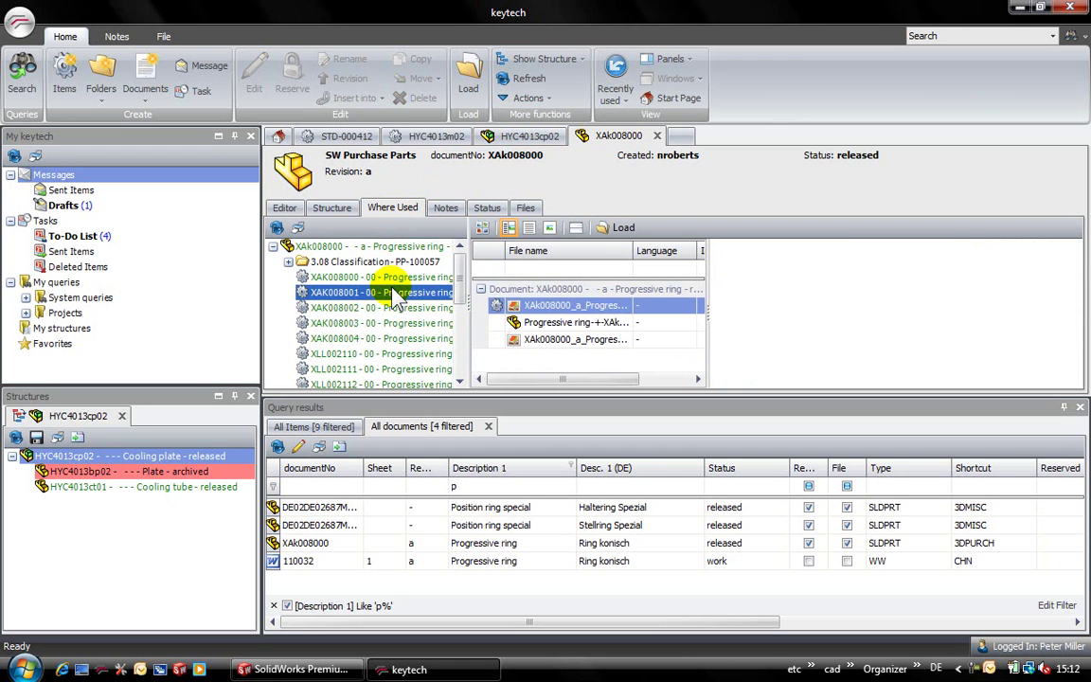
{"action": "key", "text": "Down"}
{"action": "key", "text": "Down"}
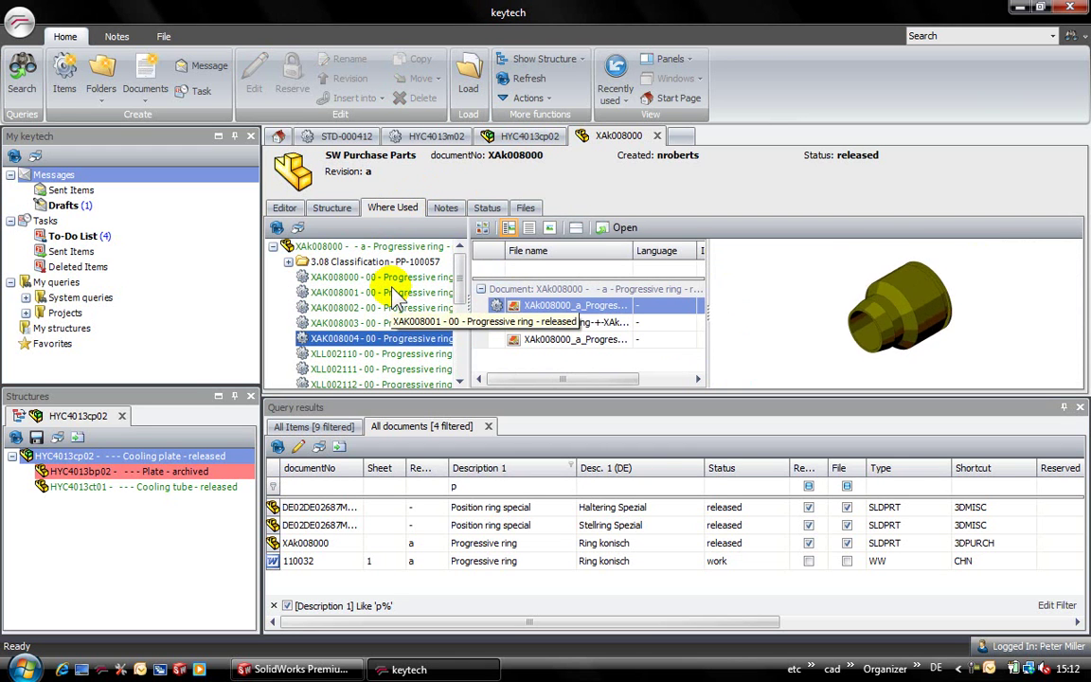
{"action": "key", "text": "Down"}
{"action": "key", "text": "Down"}
{"action": "key", "text": "Down"}
{"action": "key", "text": "Down"}
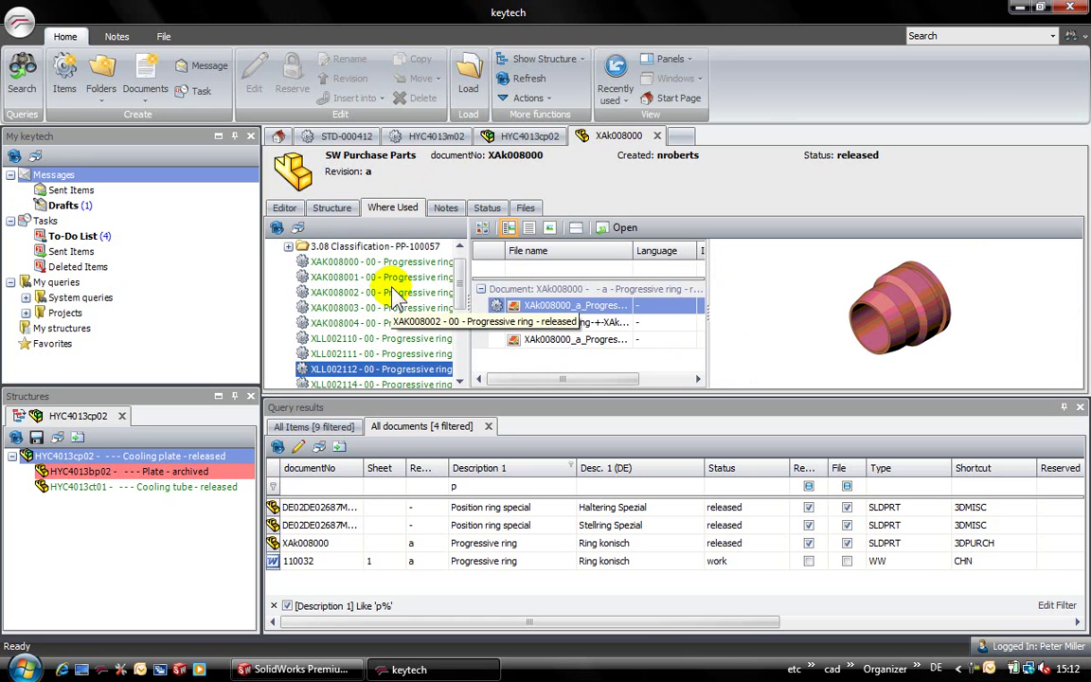
{"action": "key", "text": "Down"}
{"action": "key", "text": "Down"}
{"action": "key", "text": "Down"}
{"action": "key", "text": "Down"}
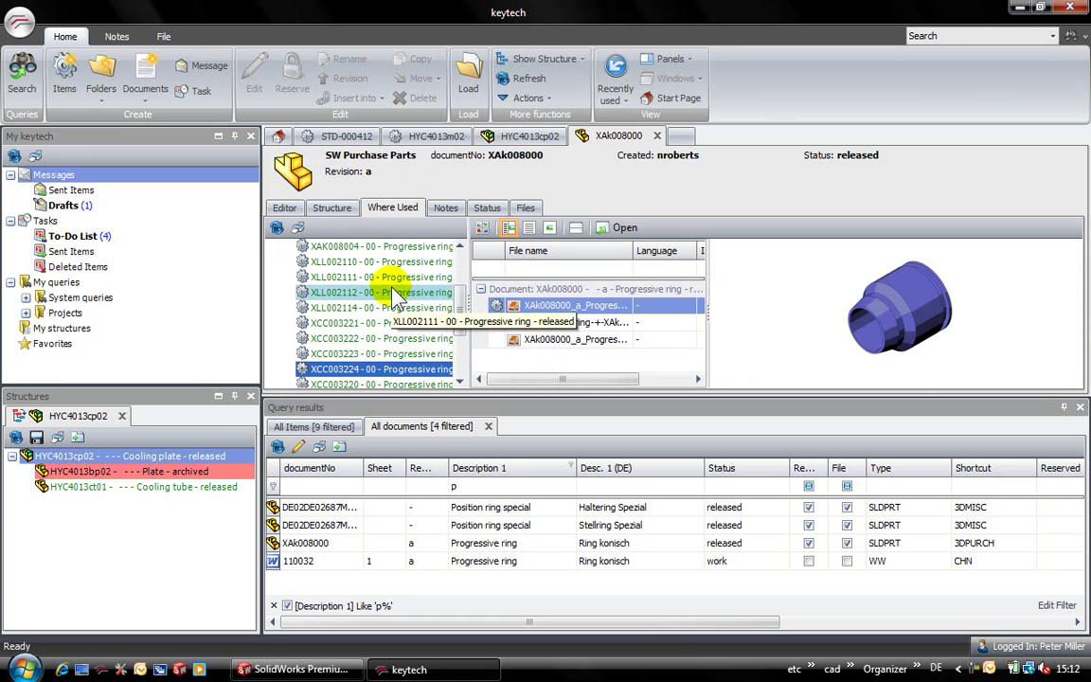
{"action": "key", "text": "Down"}
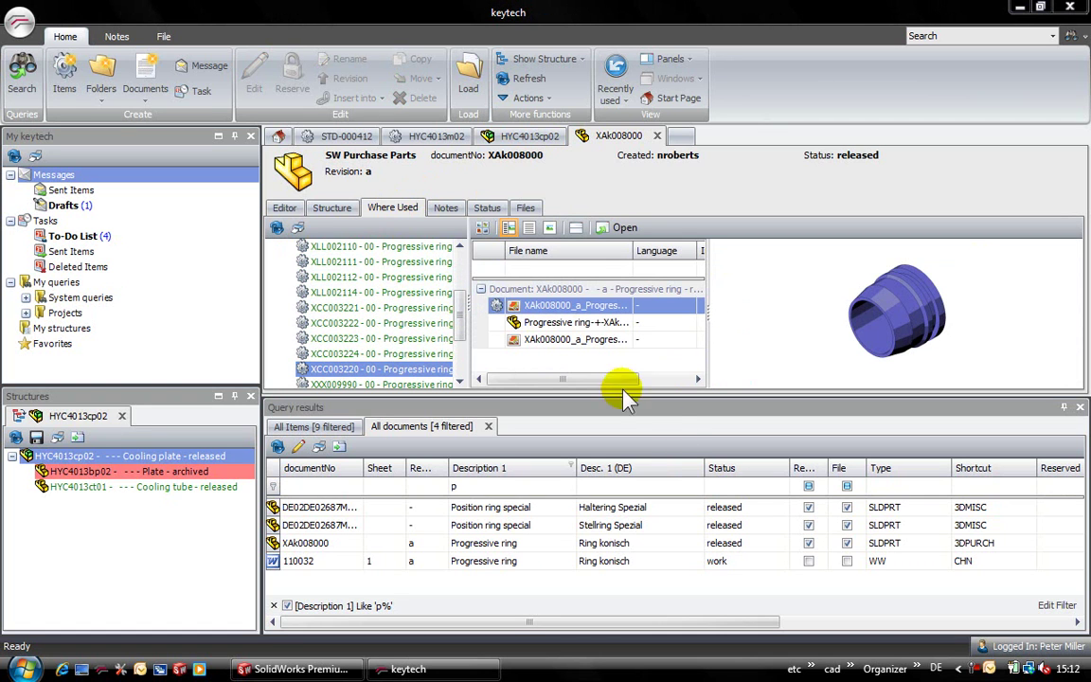
{"action": "left_click", "coordinate": [547, 324]}
{"action": "left_click_drag", "start_coordinate": [547, 336], "coordinate": [412, 313]}
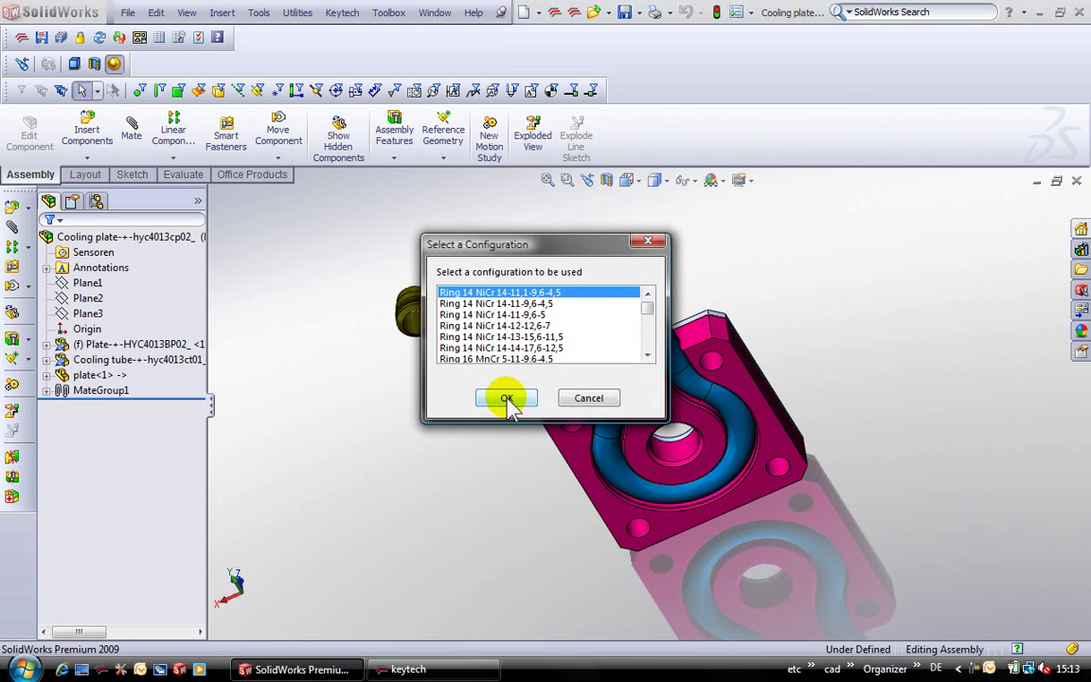
Insert the Progressive ring with its default configuration, then copy-paste a second ring near the tubes.
{"action": "left_click", "coordinate": [507, 398]}
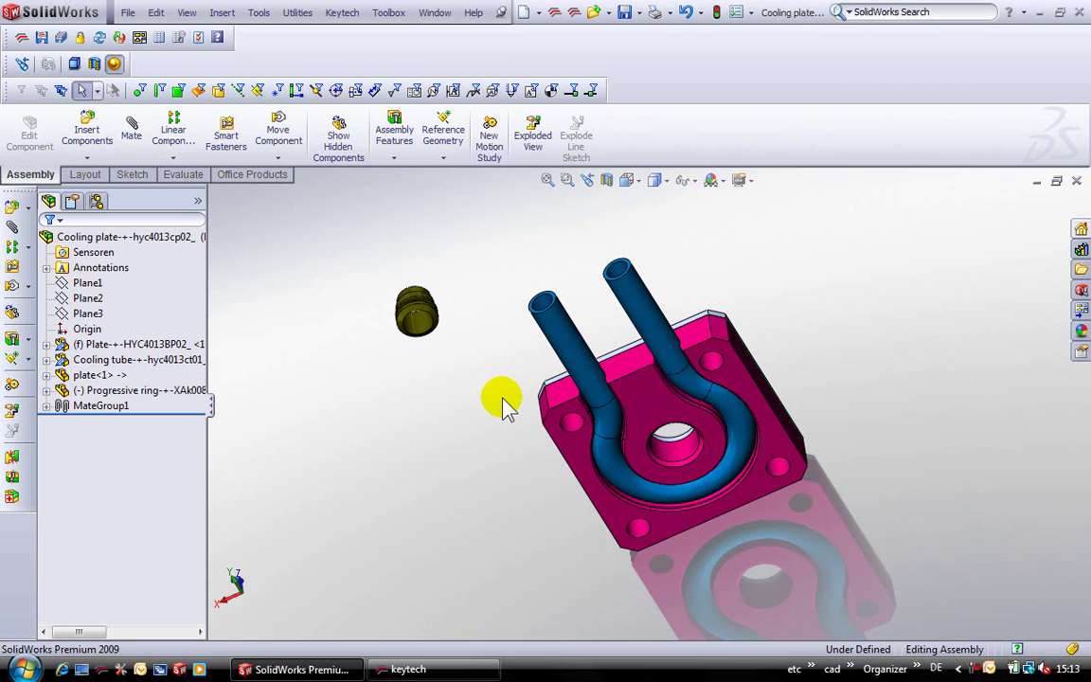
{"action": "left_click", "coordinate": [184, 402]}
{"action": "key", "text": "ctrl+c"}
{"action": "key", "text": "ctrl+v"}
{"action": "left_click", "coordinate": [204, 390]}
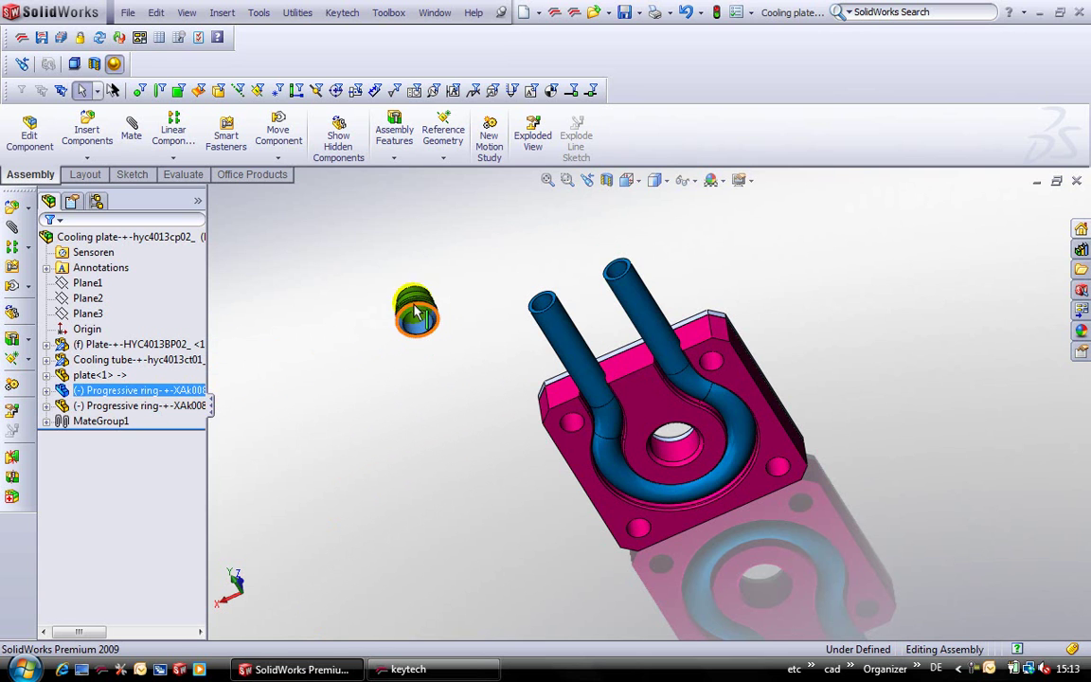
{"action": "left_click_drag", "start_coordinate": [411, 312], "coordinate": [490, 270]}
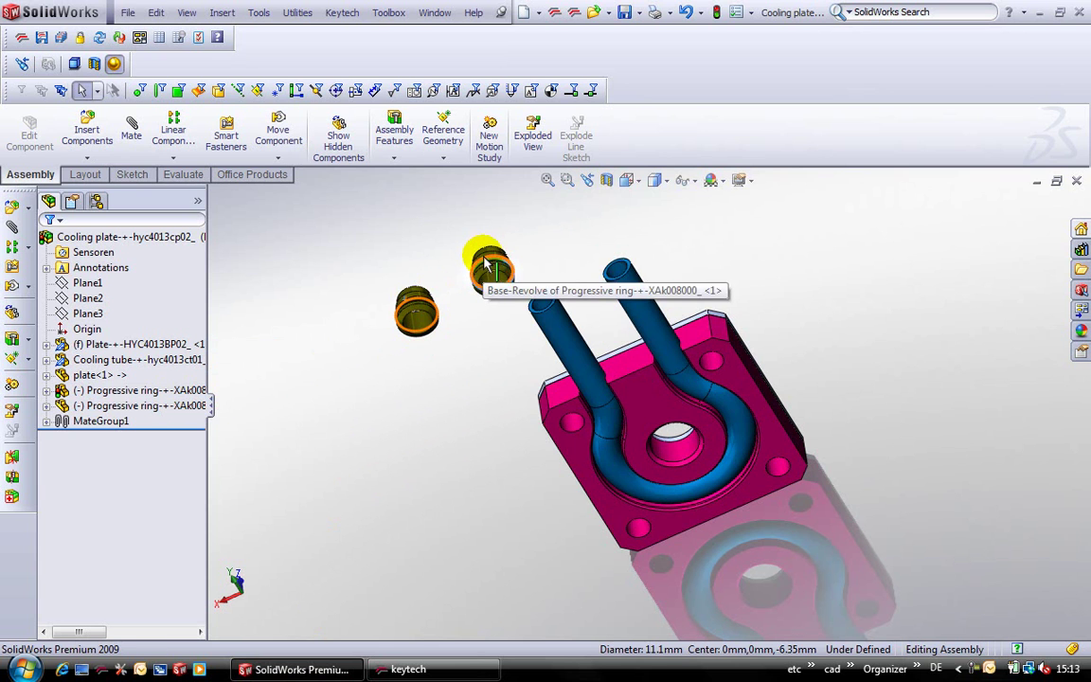
Set the copied ring's configuration to Ring AlMg1-12-12,6-7 in Component Properties.
{"action": "right_click", "coordinate": [489, 269]}
{"action": "left_click", "coordinate": [631, 209]}
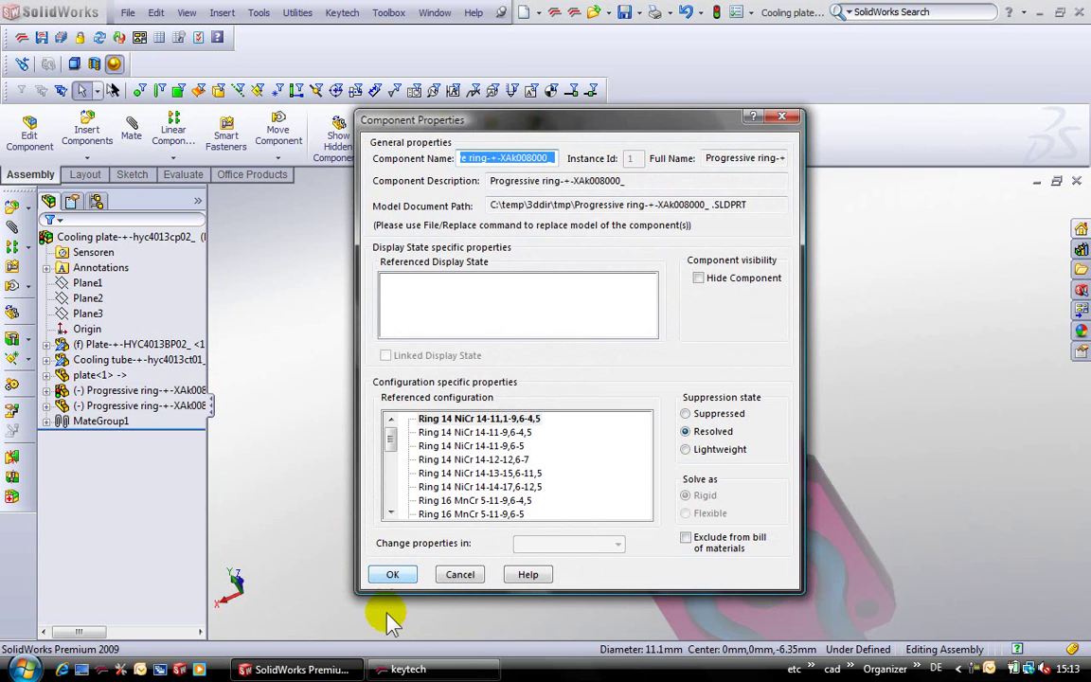
{"action": "left_click_drag", "start_coordinate": [389, 438], "coordinate": [393, 503]}
{"action": "left_click", "coordinate": [426, 473]}
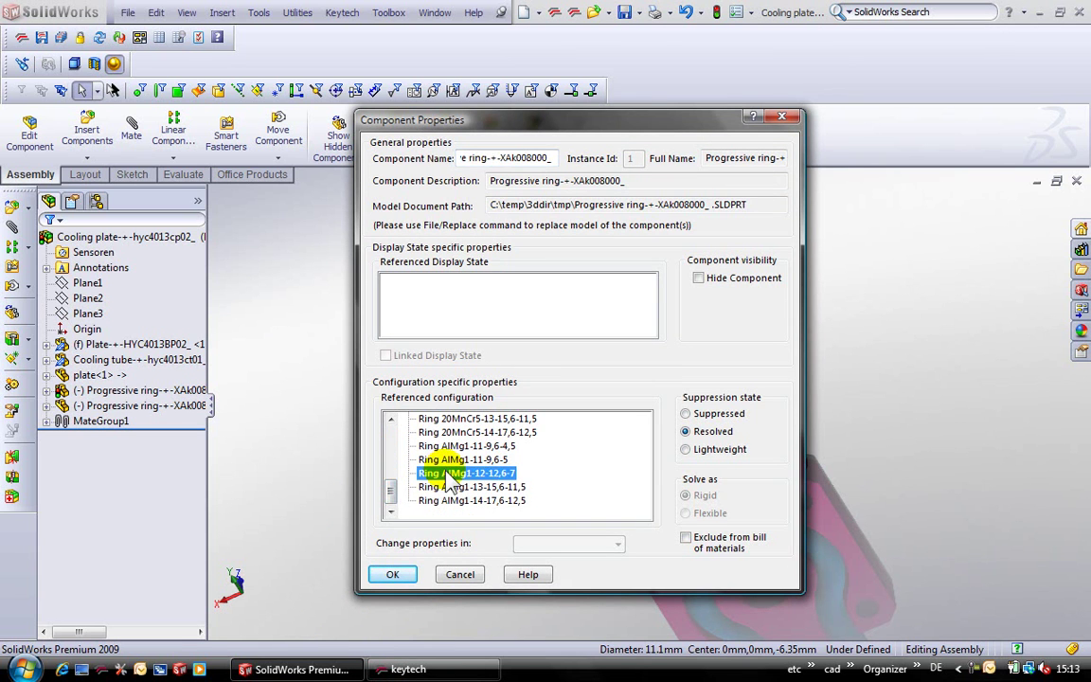
{"action": "left_click", "coordinate": [396, 576]}
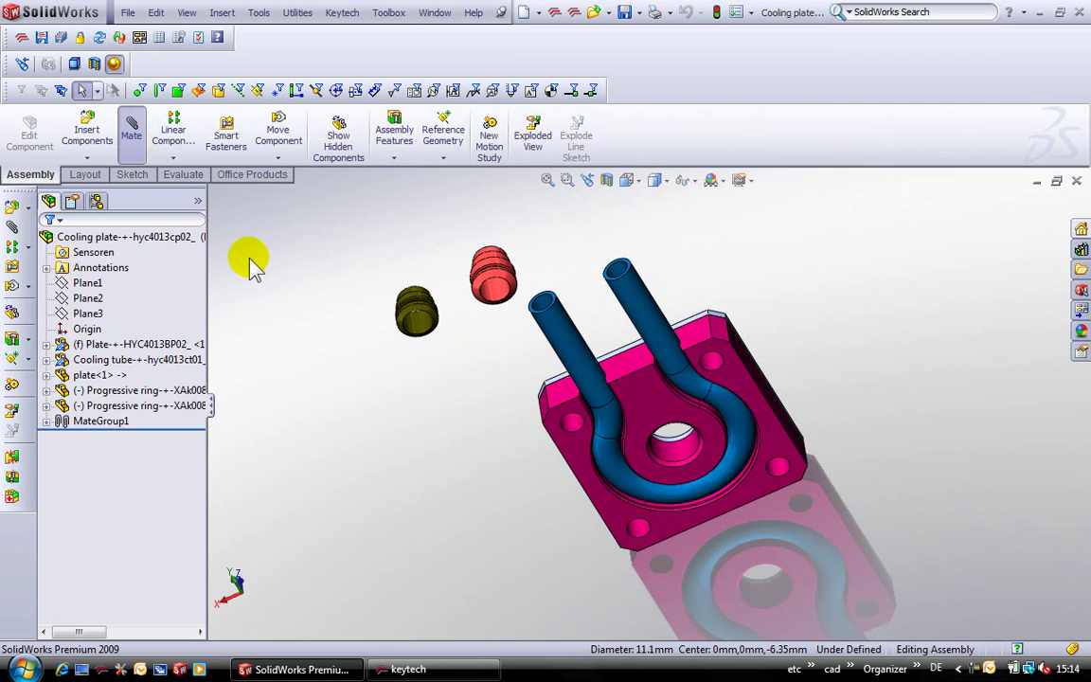
Mate the olive and red rings concentrically onto the two tube ends, flipping the red ring's alignment.
{"action": "left_click", "coordinate": [417, 312]}
{"action": "left_click", "coordinate": [561, 330]}
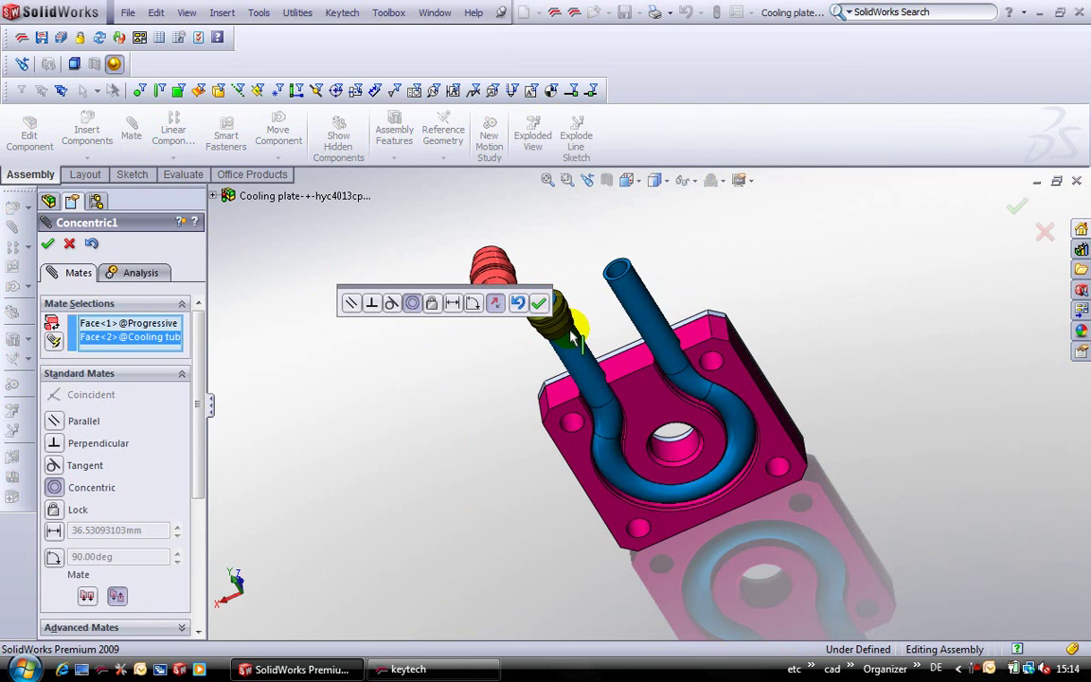
{"action": "left_click", "coordinate": [538, 304]}
{"action": "left_click", "coordinate": [495, 282]}
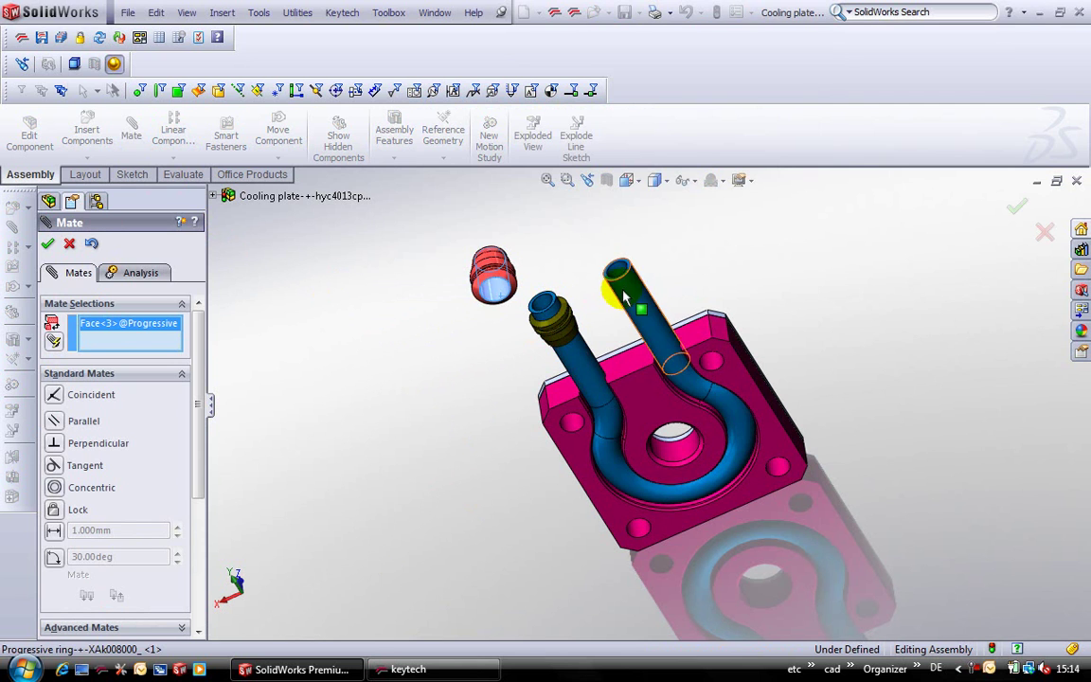
{"action": "left_click", "coordinate": [626, 296]}
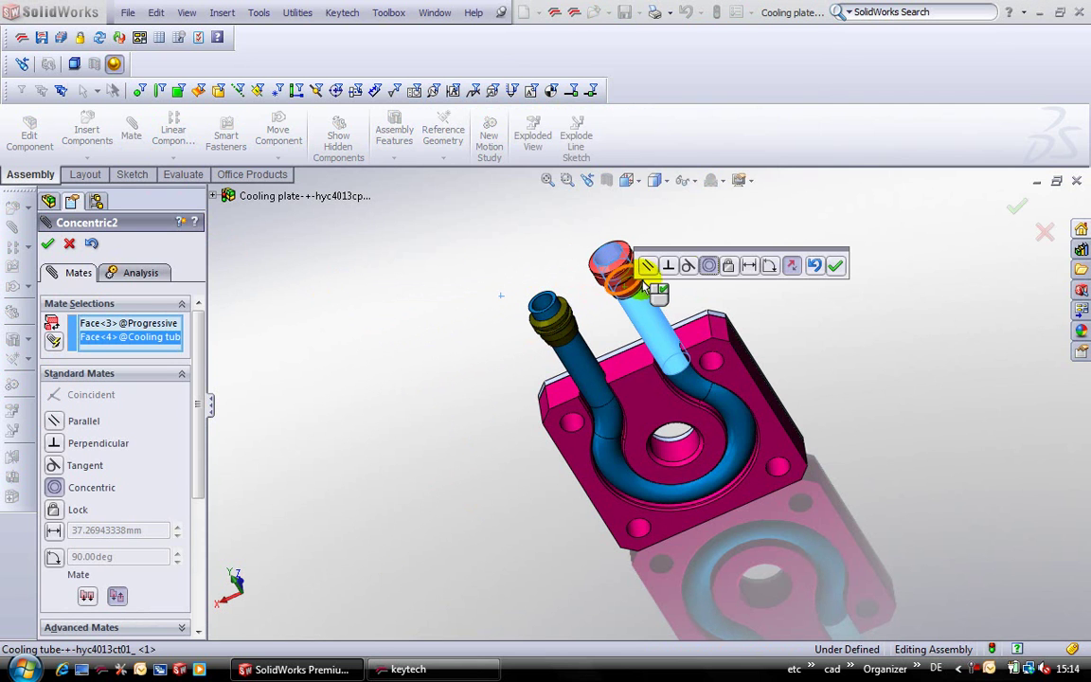
{"action": "left_click", "coordinate": [791, 266]}
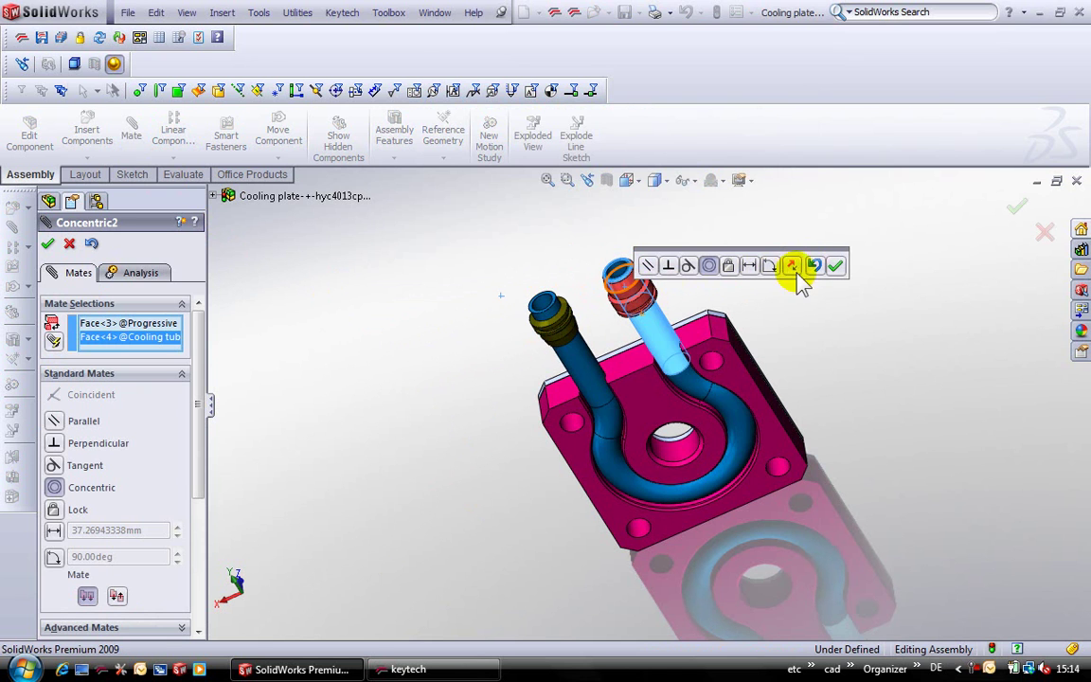
{"action": "left_click", "coordinate": [835, 266]}
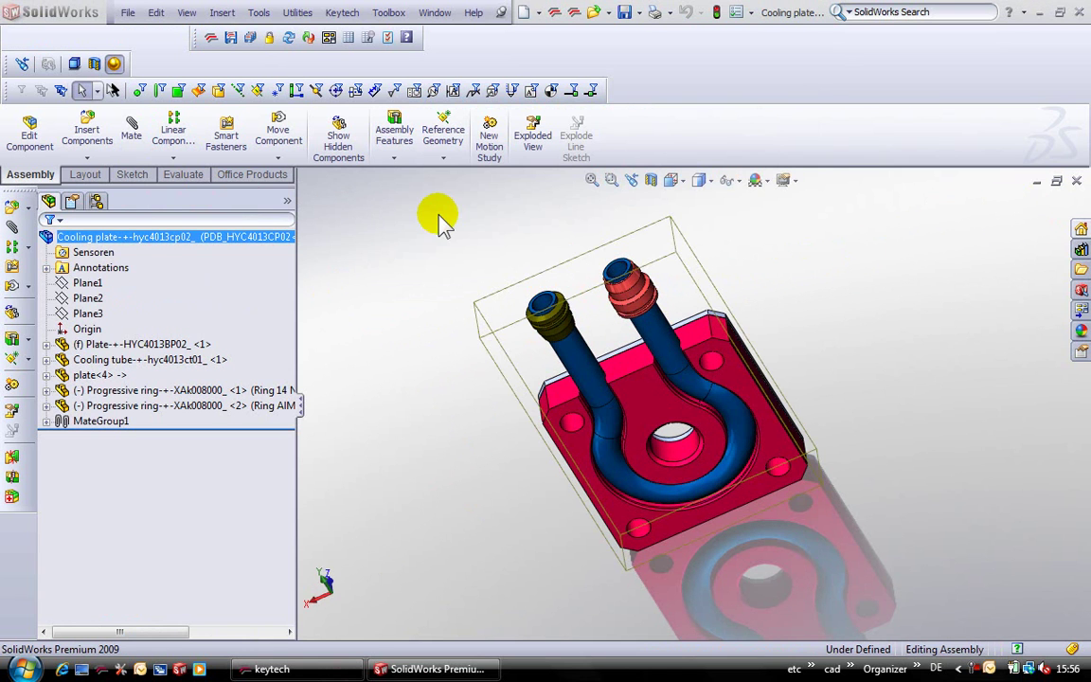
In keytech, select the standard plate part file and store it as a new item and document.
{"action": "left_click", "coordinate": [250, 37]}
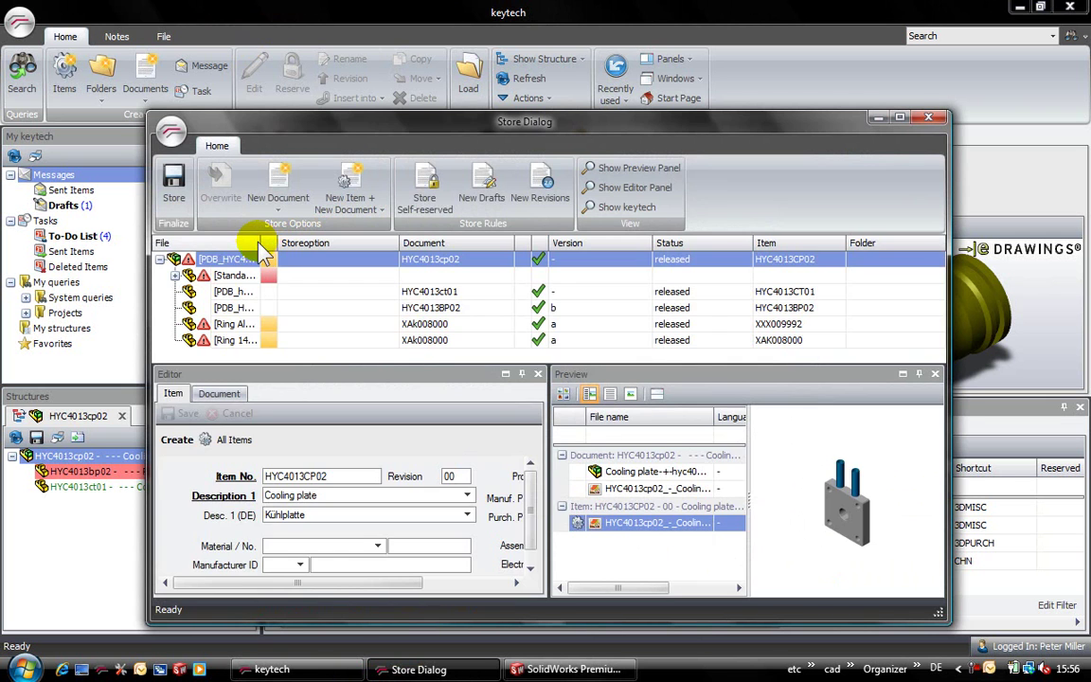
{"action": "double_click", "coordinate": [258, 242]}
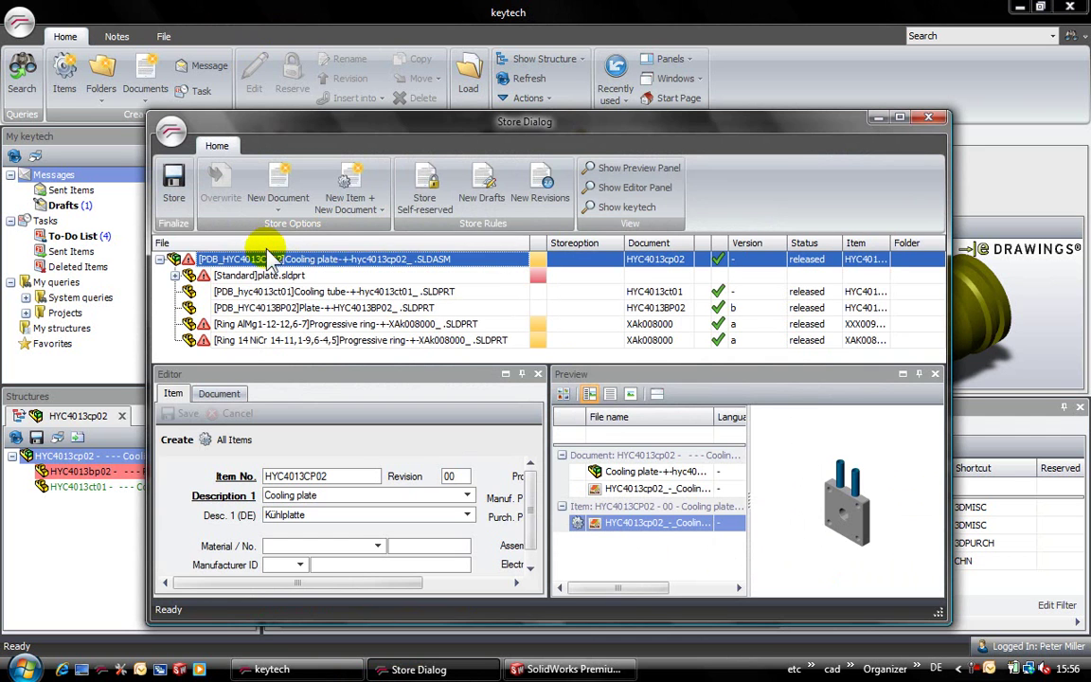
{"action": "left_click", "coordinate": [294, 276]}
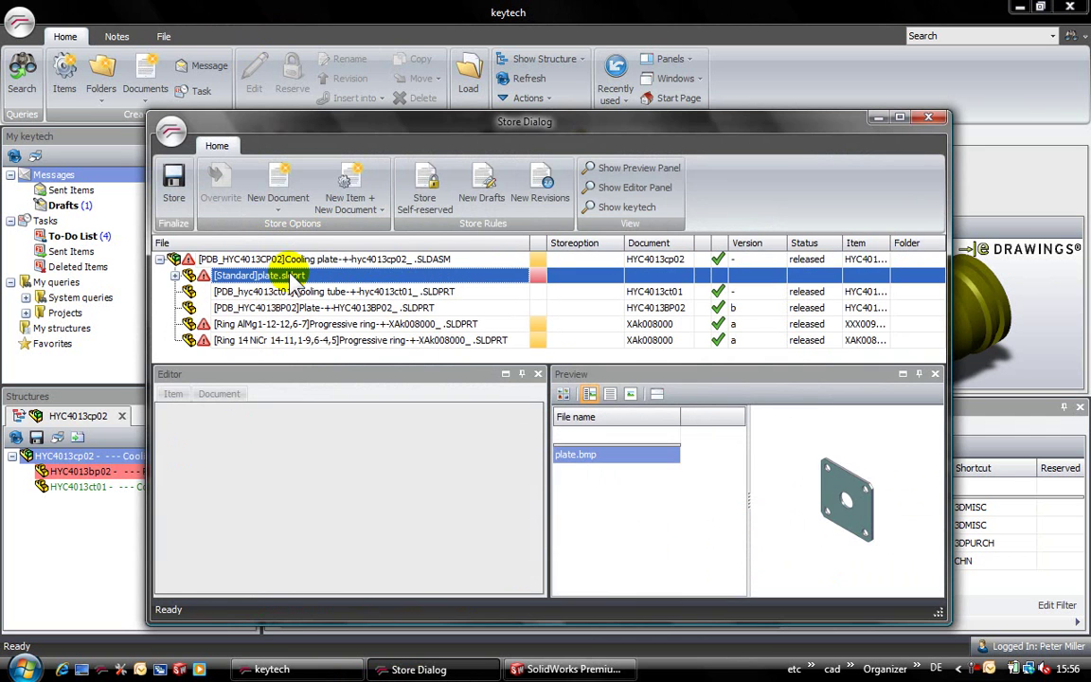
{"action": "left_click", "coordinate": [350, 182]}
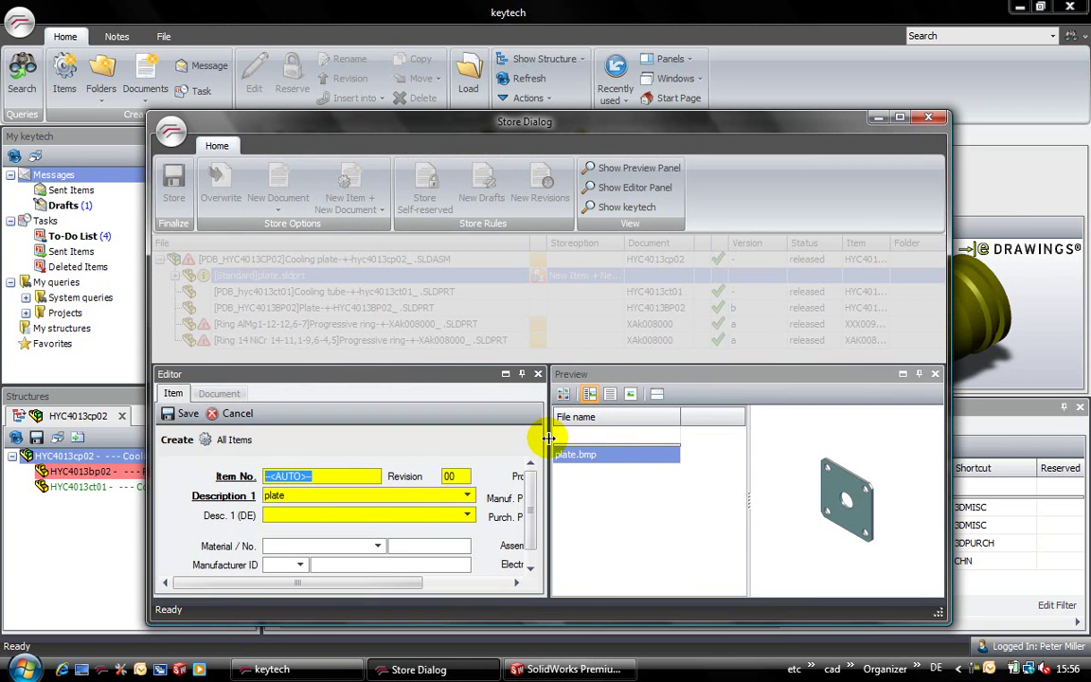
Set Description 1 to 'Metal sealing ring type RV' from the dictionary and save the item and document.
{"action": "left_click_drag", "start_coordinate": [548, 438], "coordinate": [662, 443]}
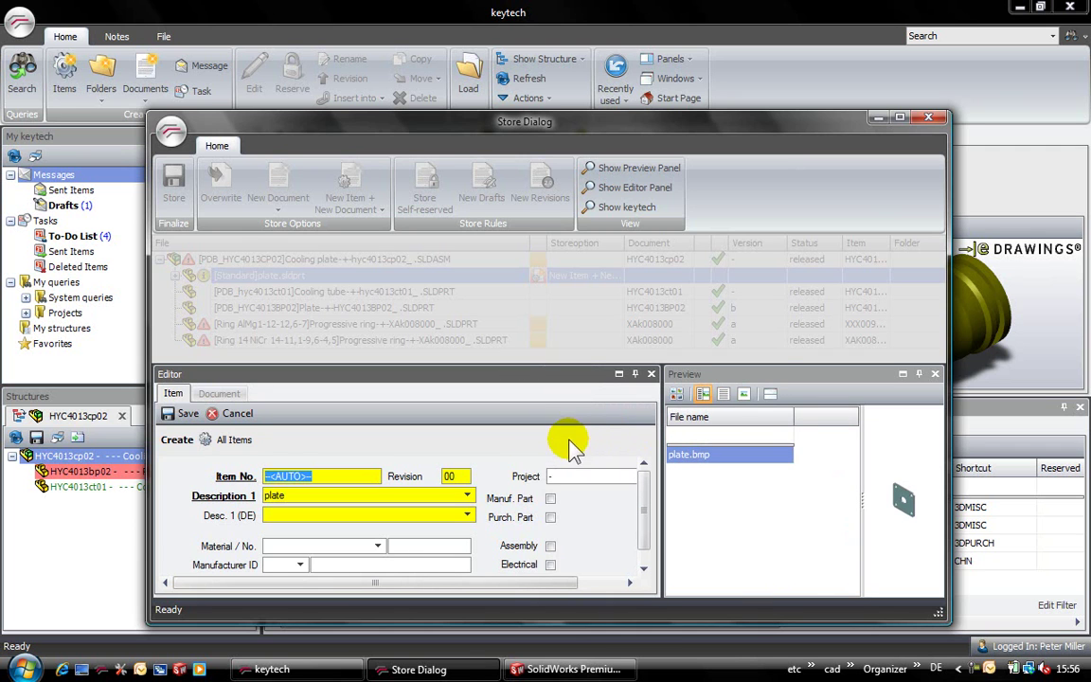
{"action": "left_click", "coordinate": [468, 498]}
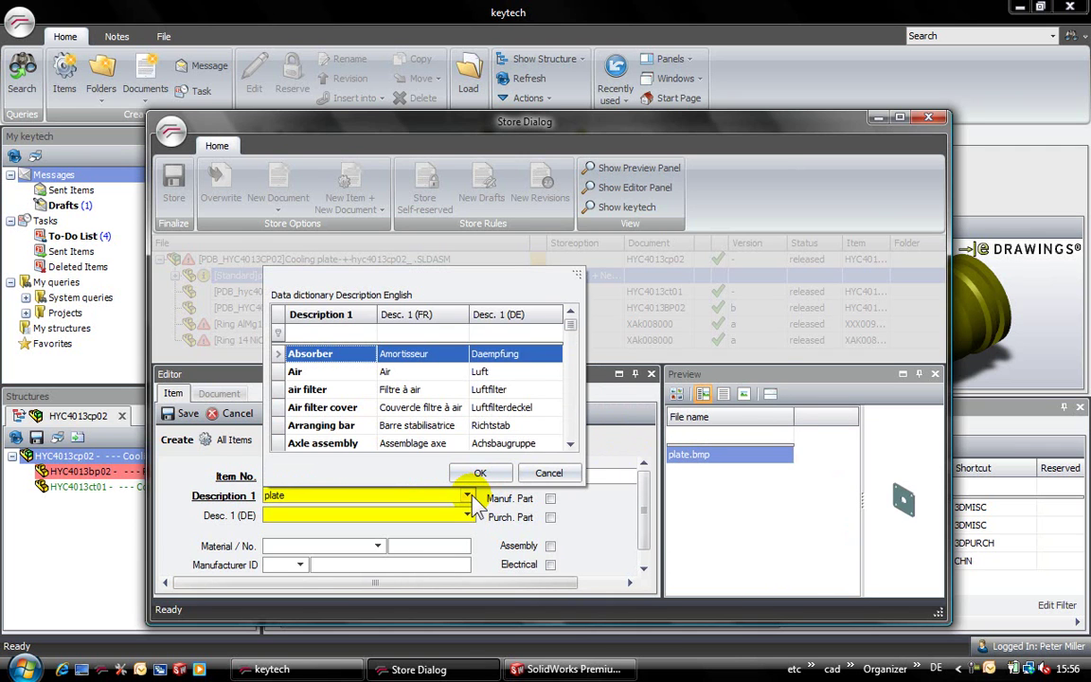
{"action": "left_click", "coordinate": [334, 332]}
{"action": "type", "text": "me"}
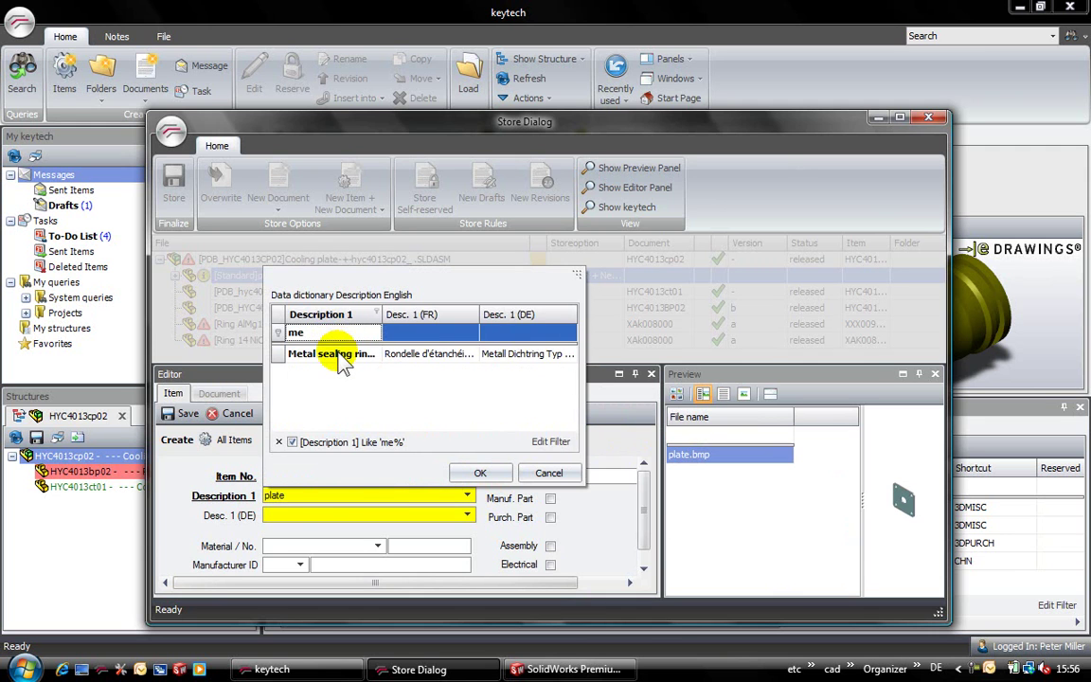
{"action": "double_click", "coordinate": [341, 359]}
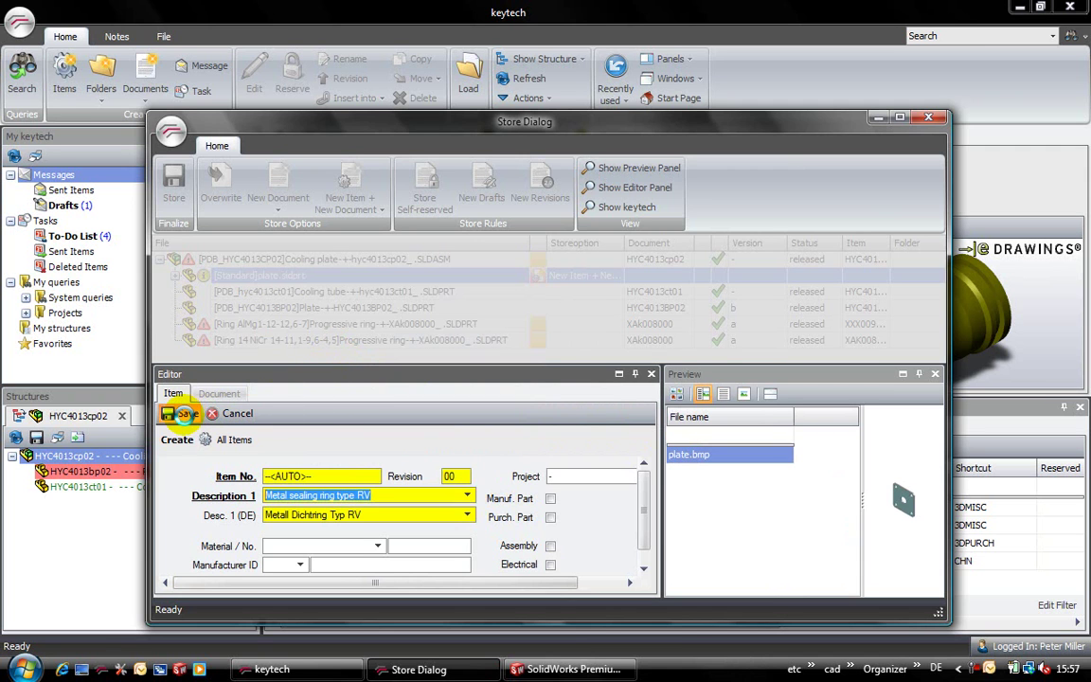
{"action": "left_click", "coordinate": [184, 414]}
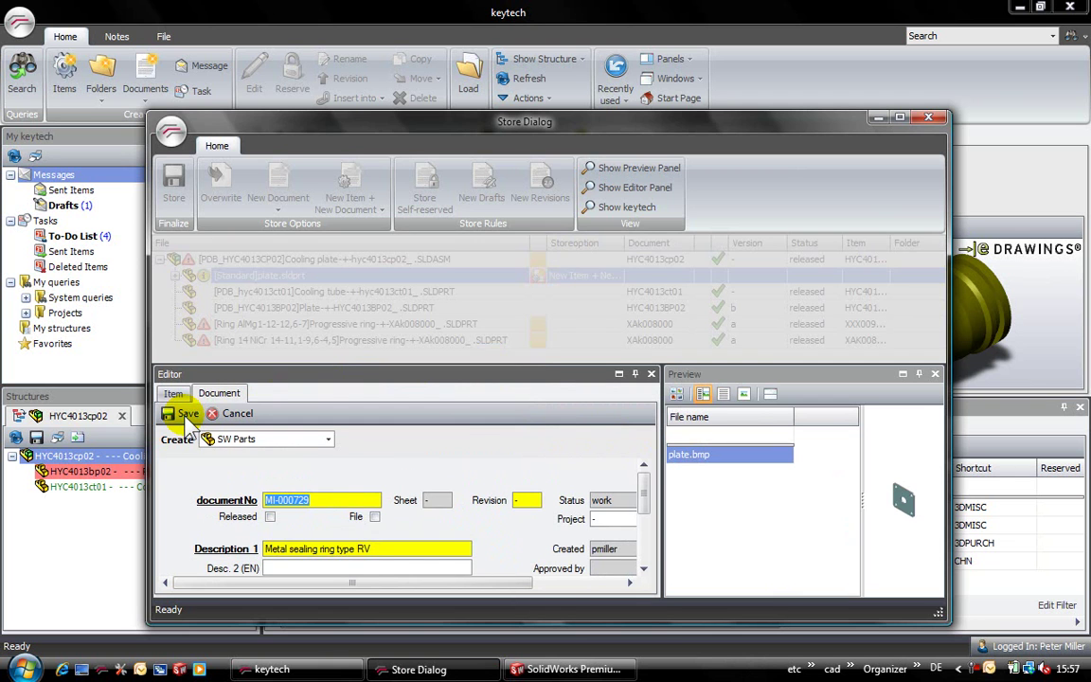
{"action": "left_click", "coordinate": [187, 416]}
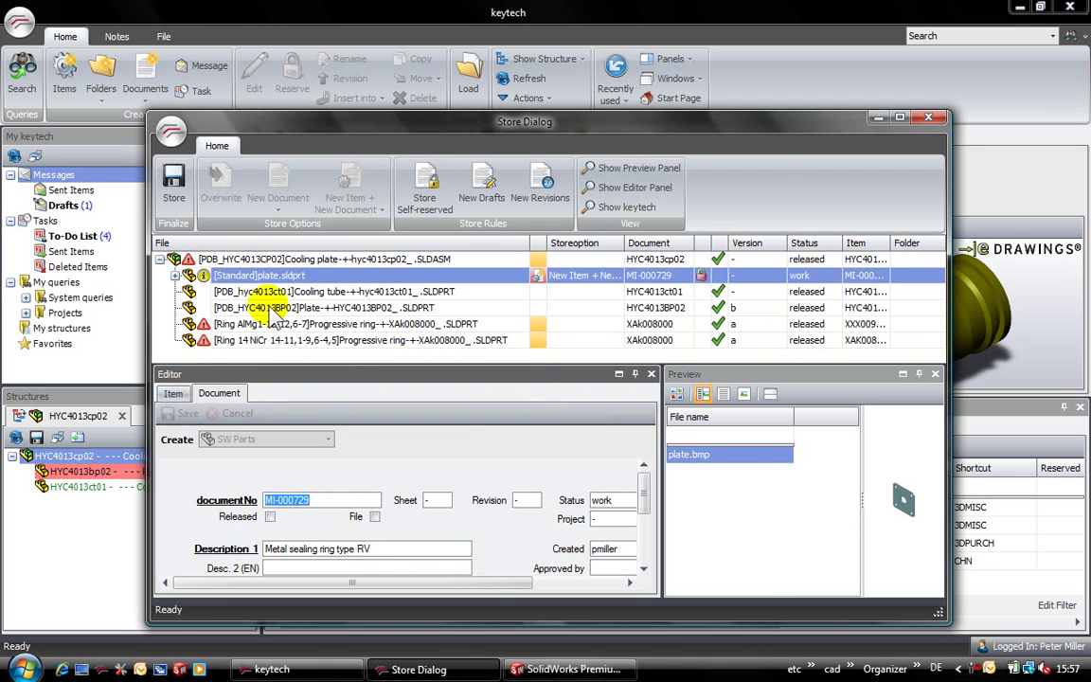
{"action": "left_click", "coordinate": [305, 260]}
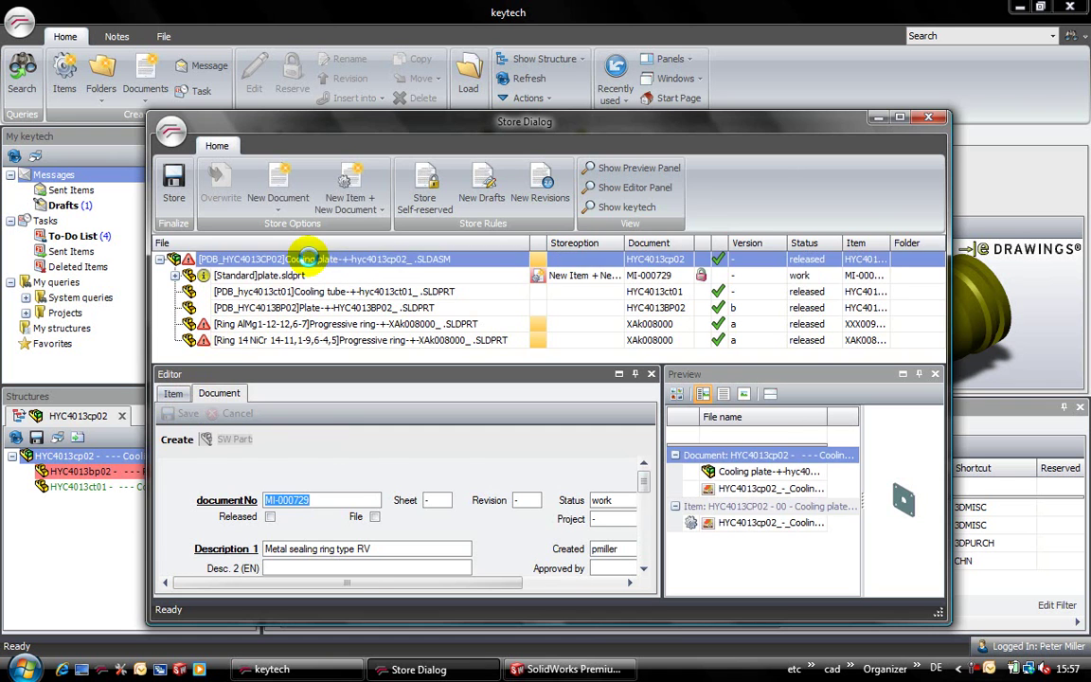
Create and save item and document MI-000730 for the Cooling plate assembly, store it, keep the model open.
{"action": "left_click", "coordinate": [348, 185]}
{"action": "left_click", "coordinate": [603, 437]}
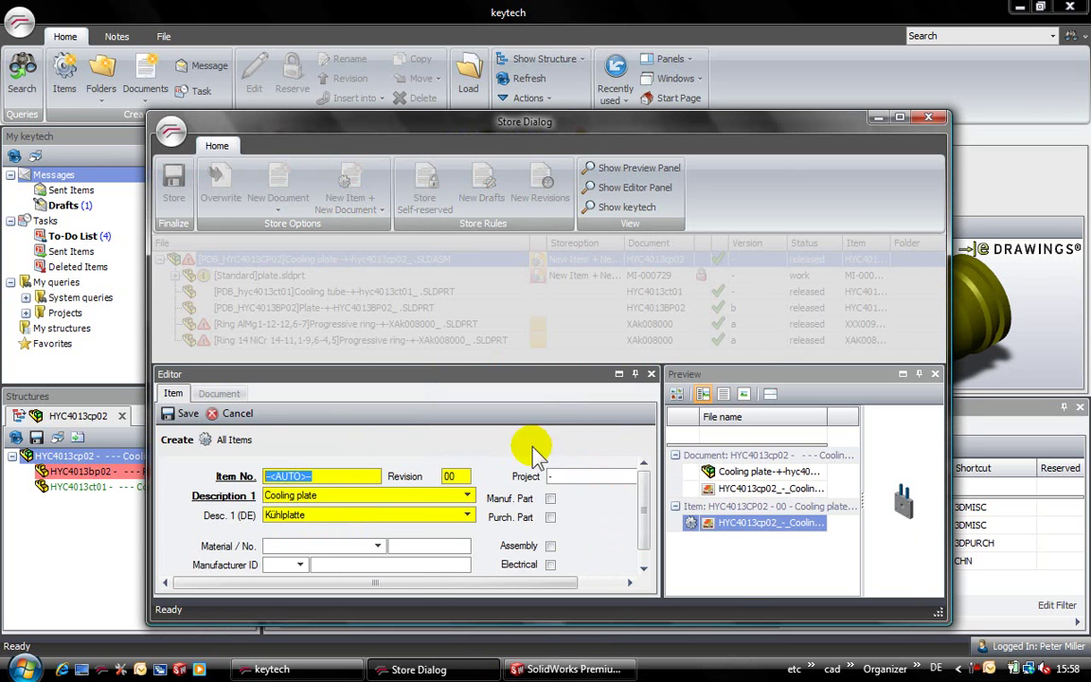
{"action": "left_click", "coordinate": [178, 415]}
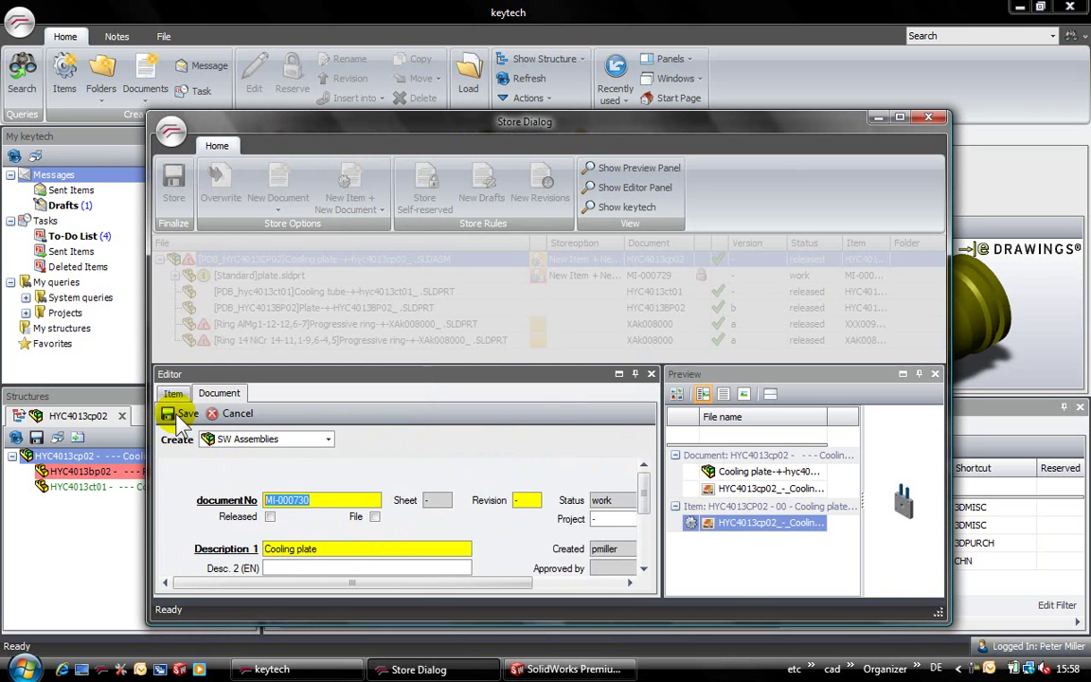
{"action": "left_click", "coordinate": [178, 415]}
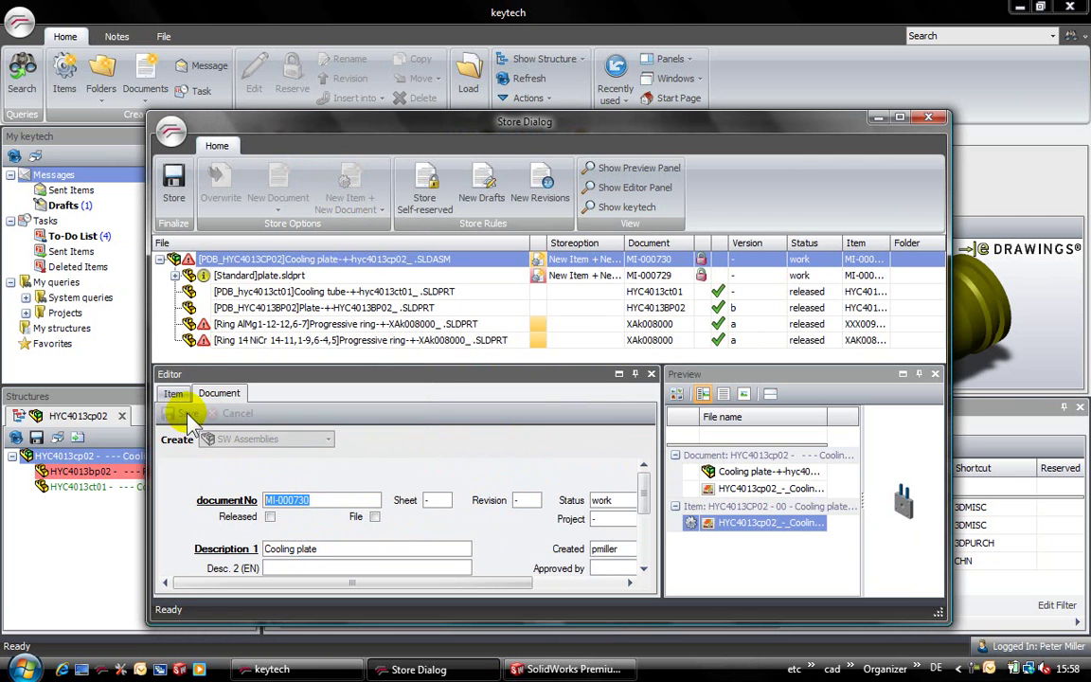
{"action": "left_click", "coordinate": [176, 184]}
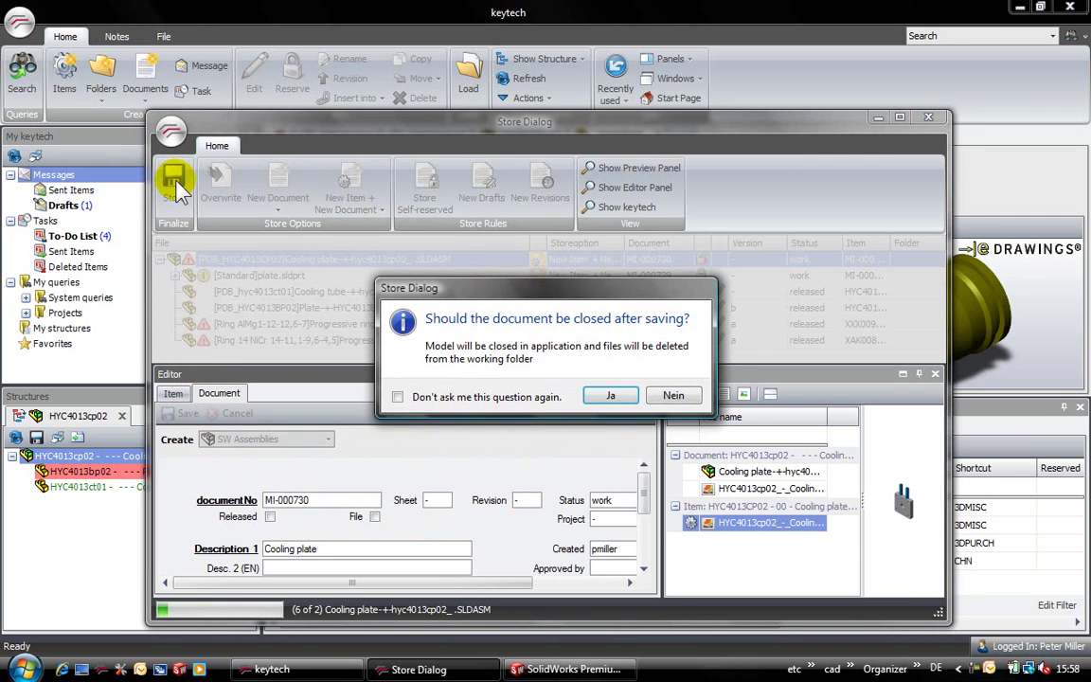
{"action": "left_click", "coordinate": [674, 395]}
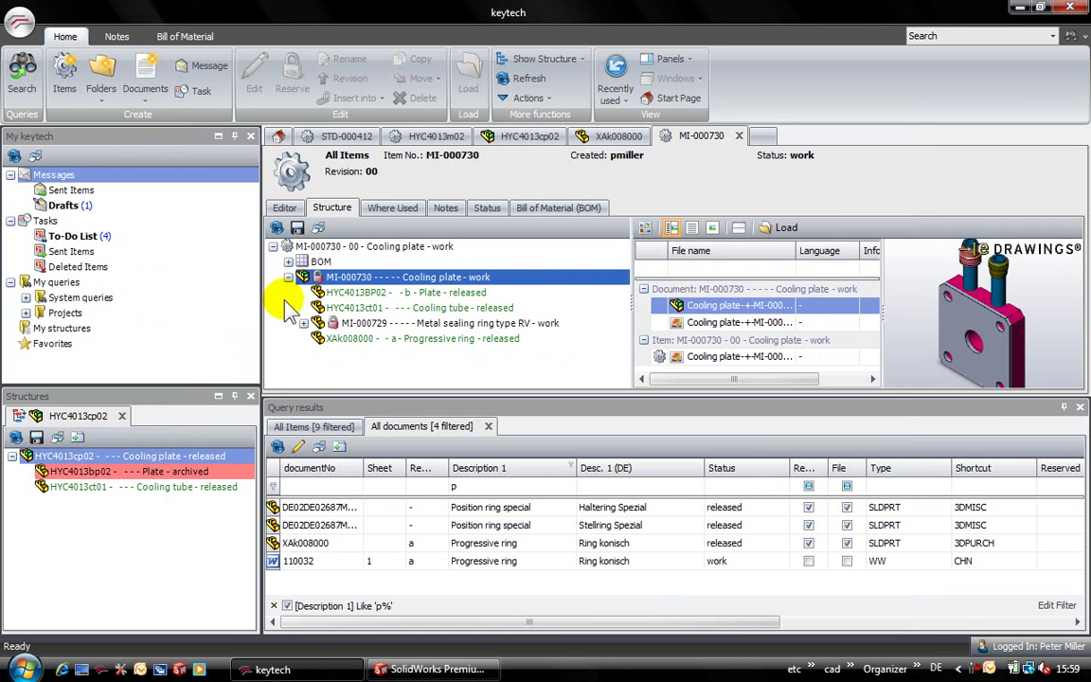
Check the BOM positions for the sealing ring, Plate and XAK008000, then open the Cooling plate drawing tab.
{"action": "left_click", "coordinate": [358, 323]}
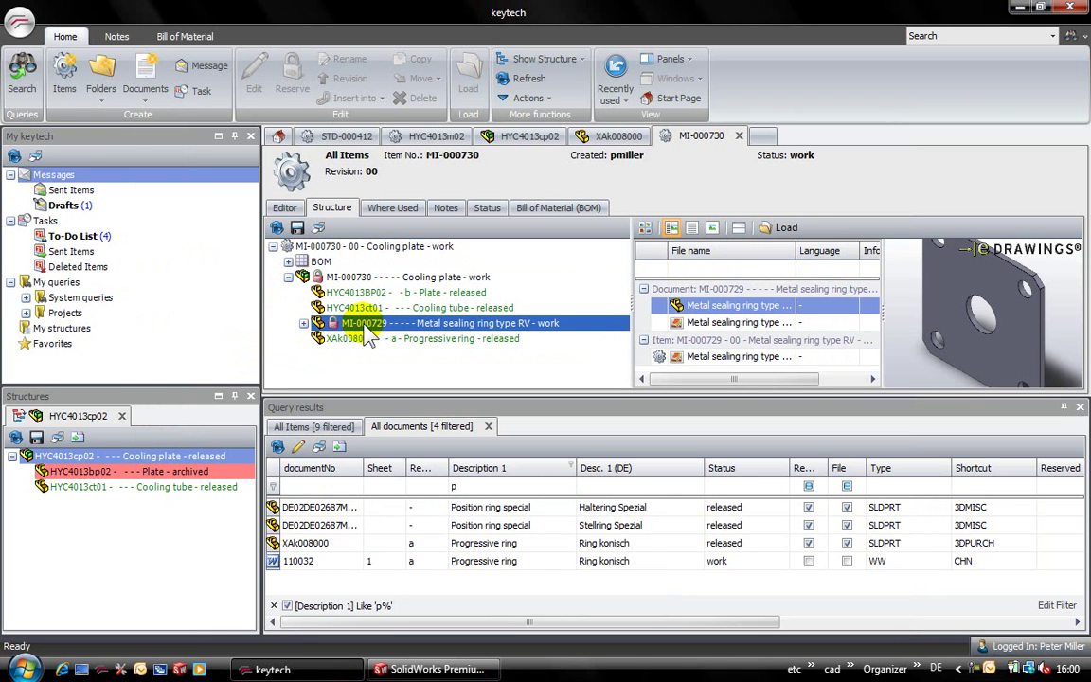
{"action": "left_click", "coordinate": [524, 210]}
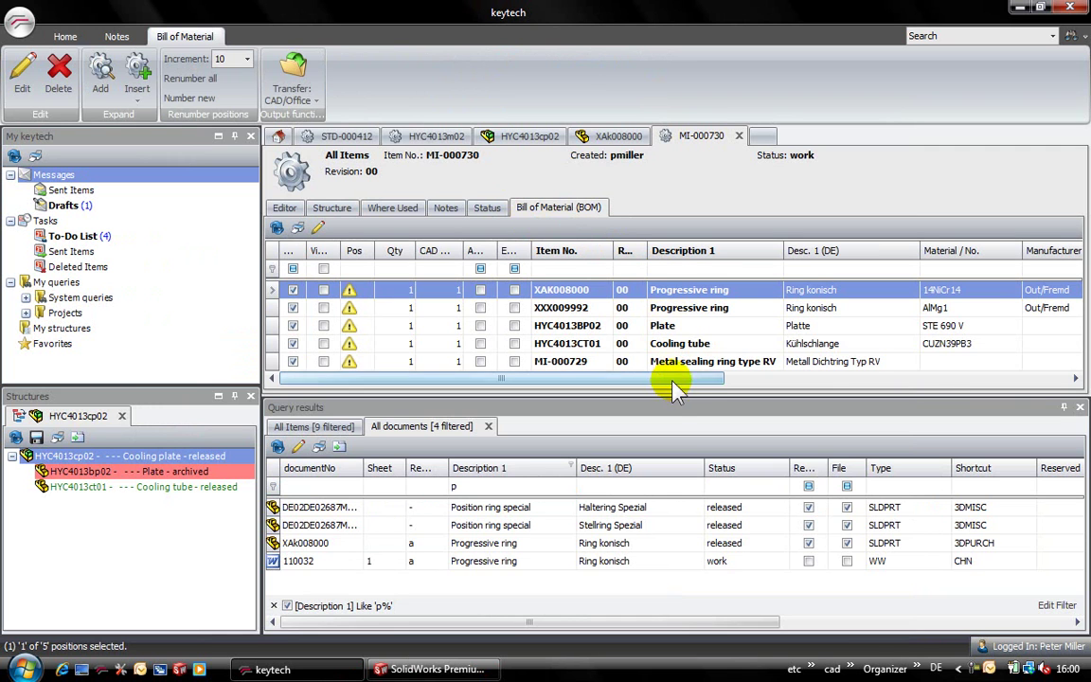
{"action": "left_click_drag", "start_coordinate": [663, 435], "coordinate": [657, 492]}
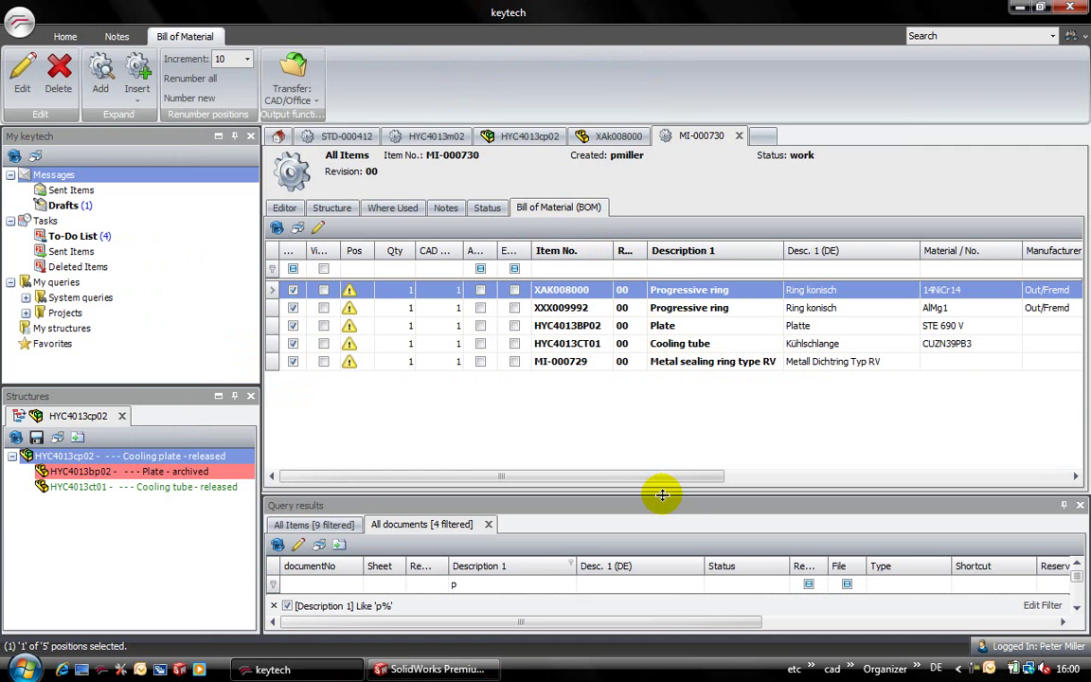
{"action": "left_click", "coordinate": [669, 364]}
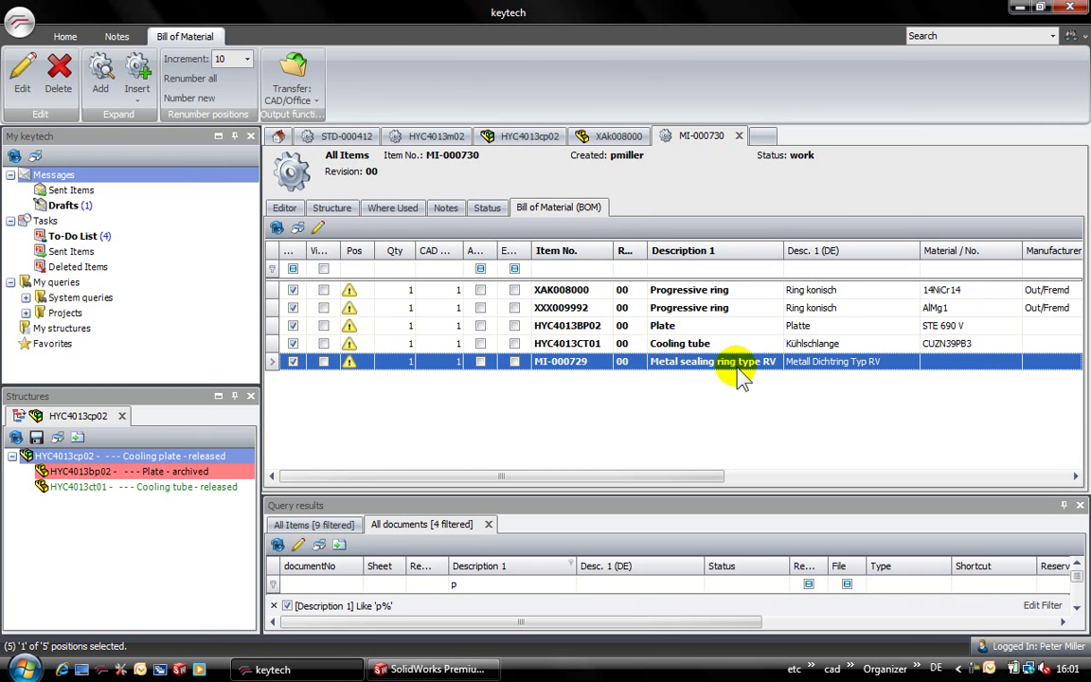
{"action": "left_click", "coordinate": [273, 324], "text": "ctrl"}
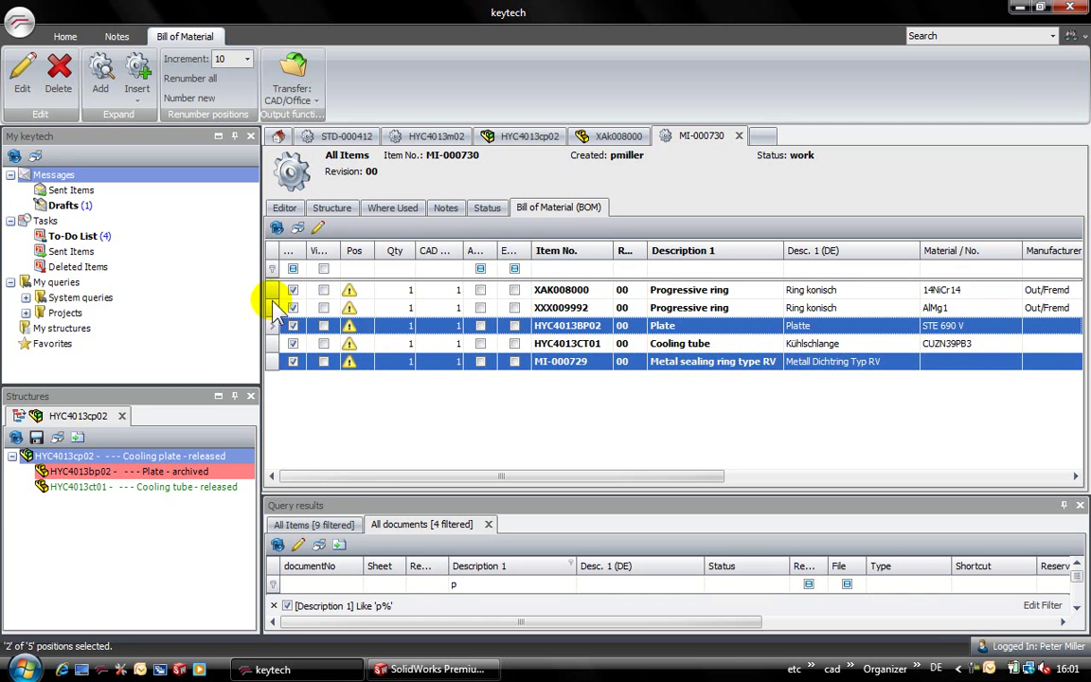
{"action": "left_click", "coordinate": [273, 289], "text": "ctrl"}
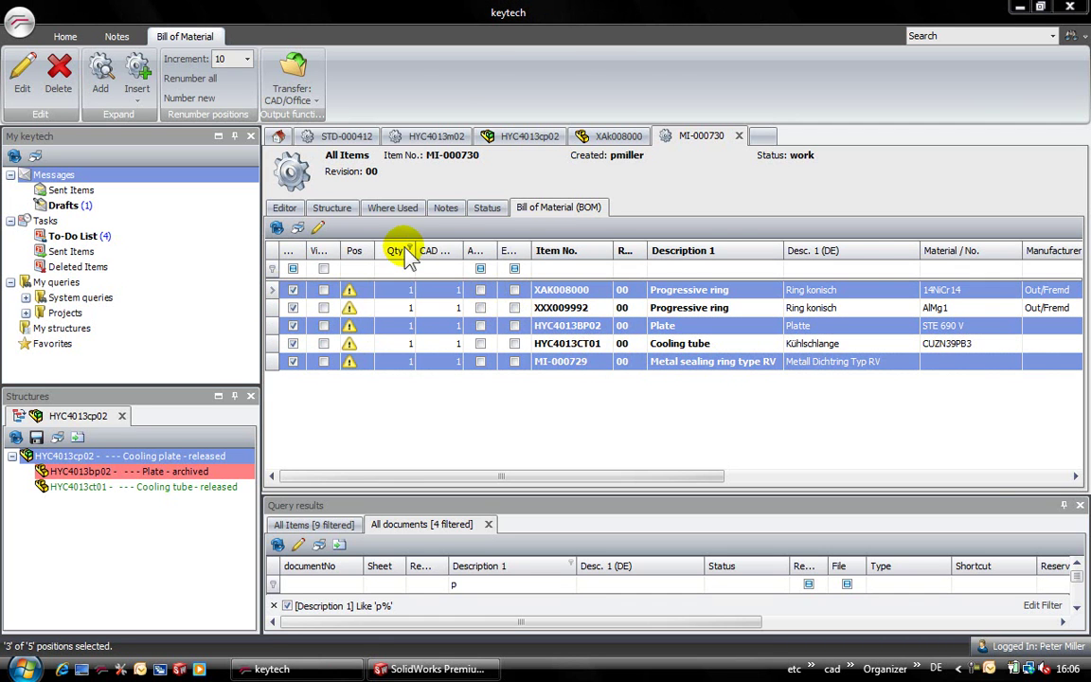
{"action": "left_click", "coordinate": [343, 209]}
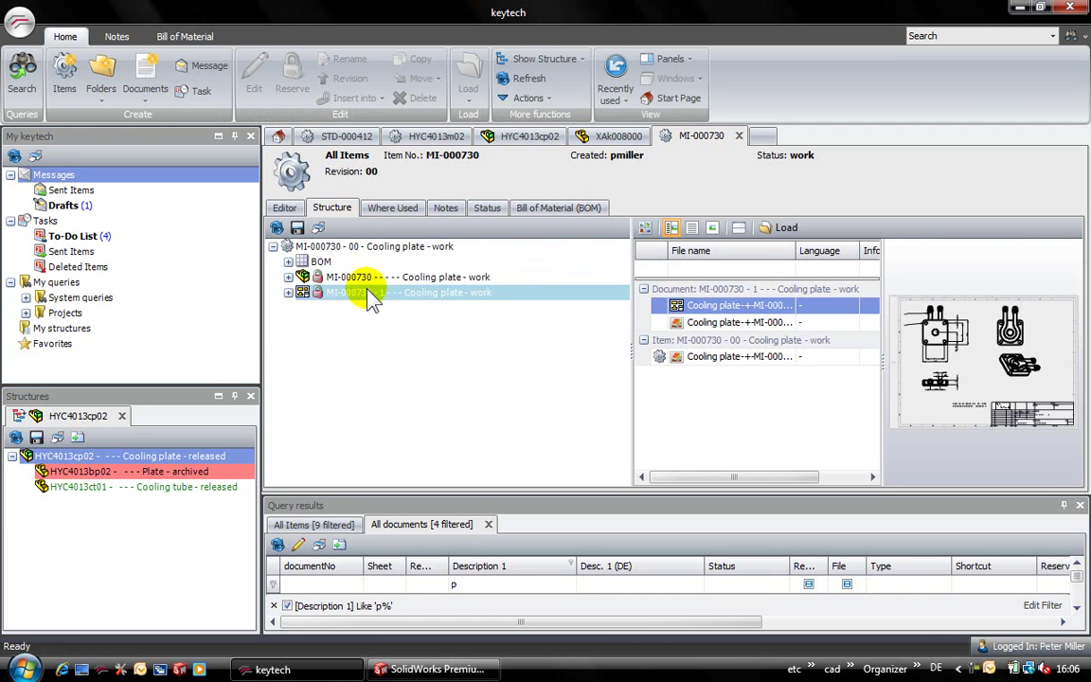
{"action": "left_click_drag", "start_coordinate": [371, 299], "coordinate": [770, 140]}
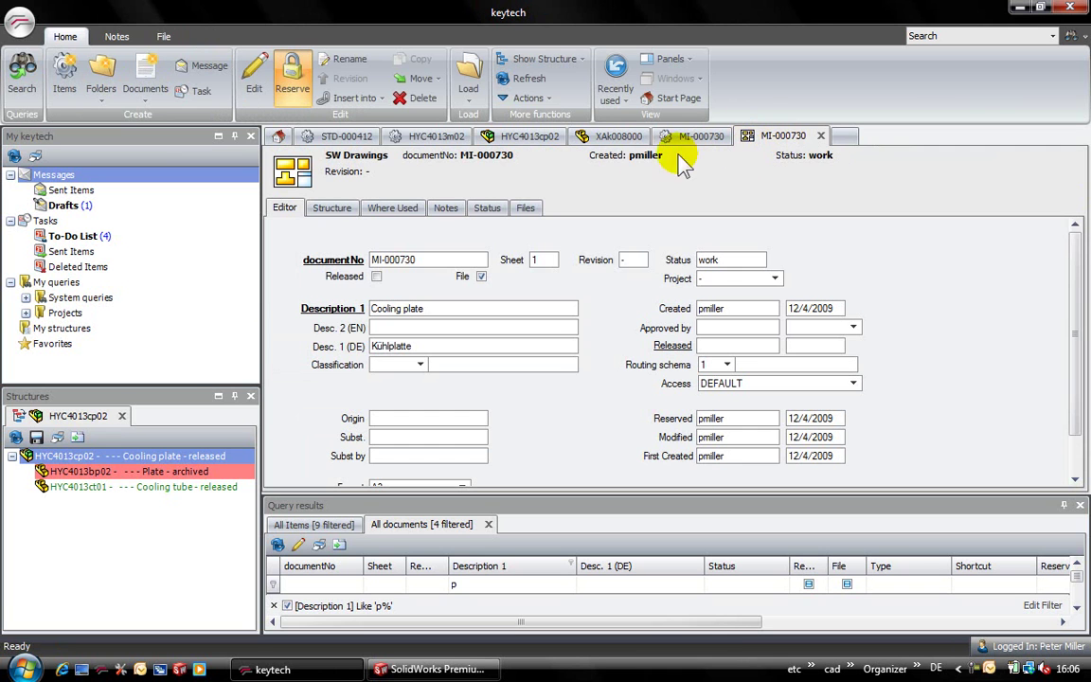
Load drawing MI-000730 into SolidWorks and auto-balloon its isometric view with balloons 1–5.
{"action": "left_click", "coordinate": [469, 68]}
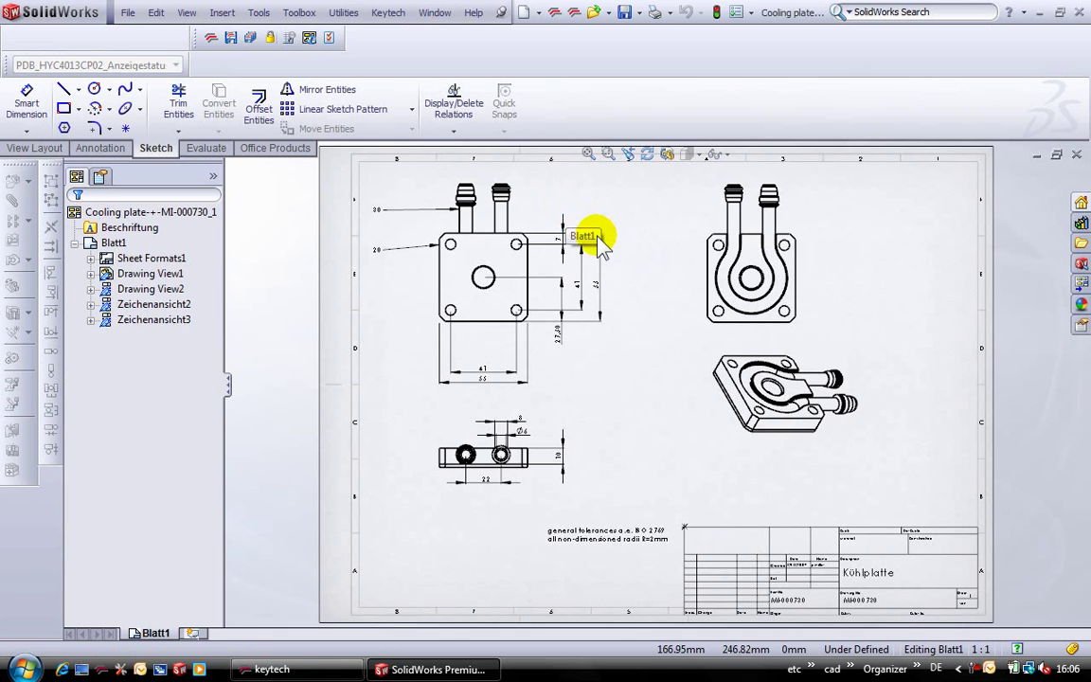
{"action": "scroll", "coordinate": [891, 390], "scroll_direction": "down", "scroll_amount": 3}
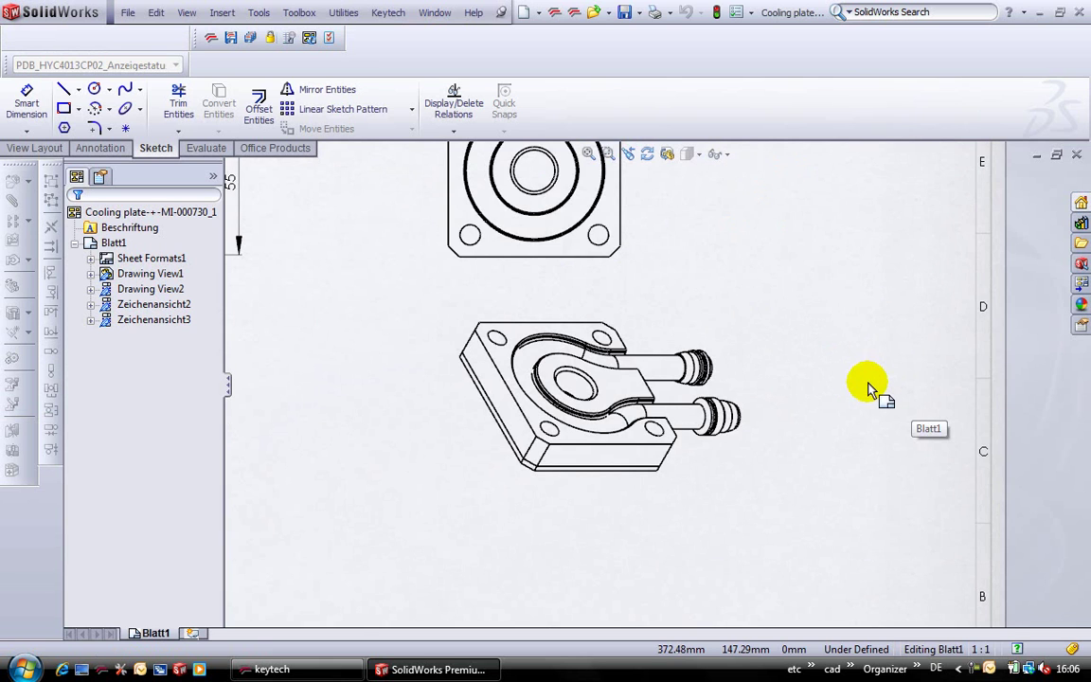
{"action": "left_click", "coordinate": [225, 15]}
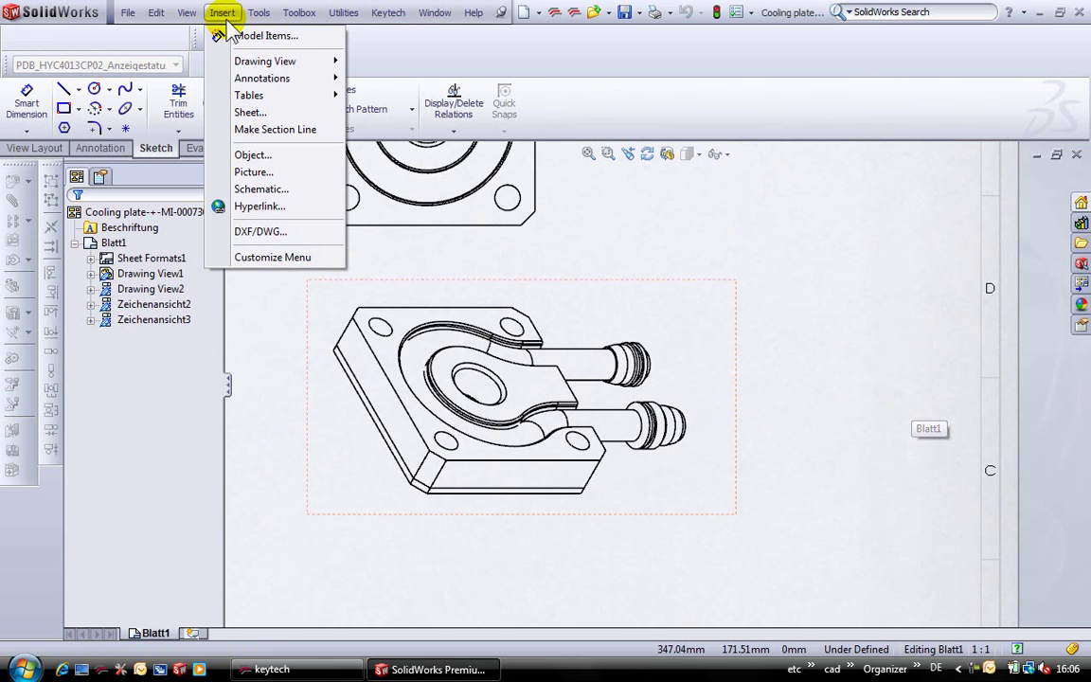
{"action": "mouse_move", "coordinate": [268, 76]}
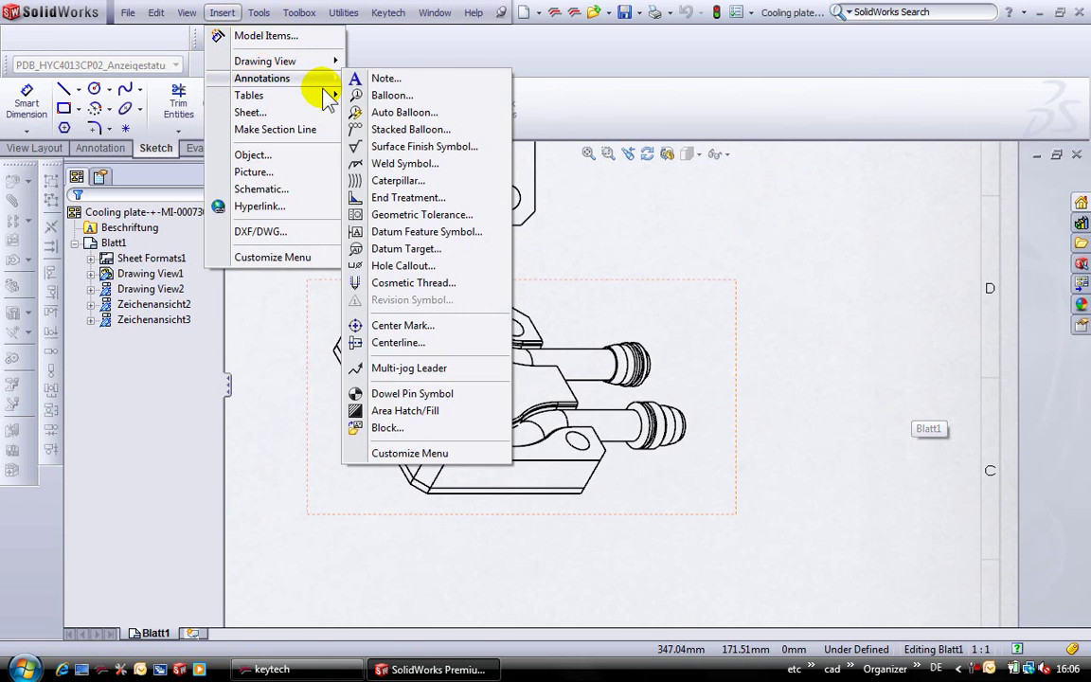
{"action": "left_click", "coordinate": [379, 112]}
{"action": "left_click", "coordinate": [501, 395]}
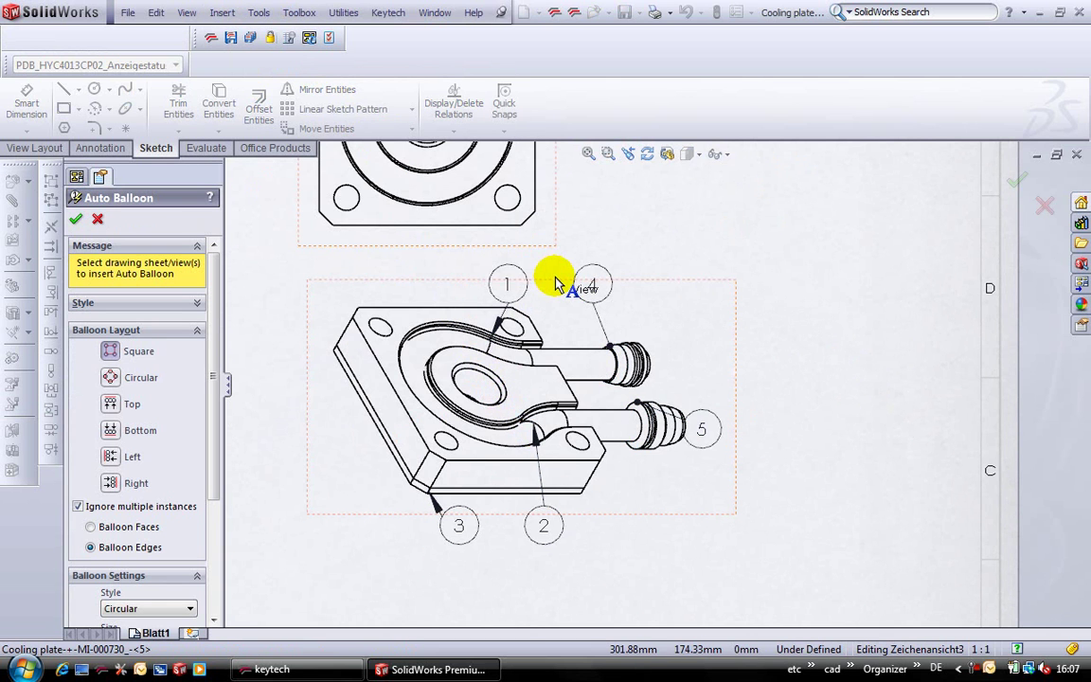
Open MI-000730's bill of materials and renumber all positions to 10–50 in steps of 10.
{"action": "left_click", "coordinate": [75, 219]}
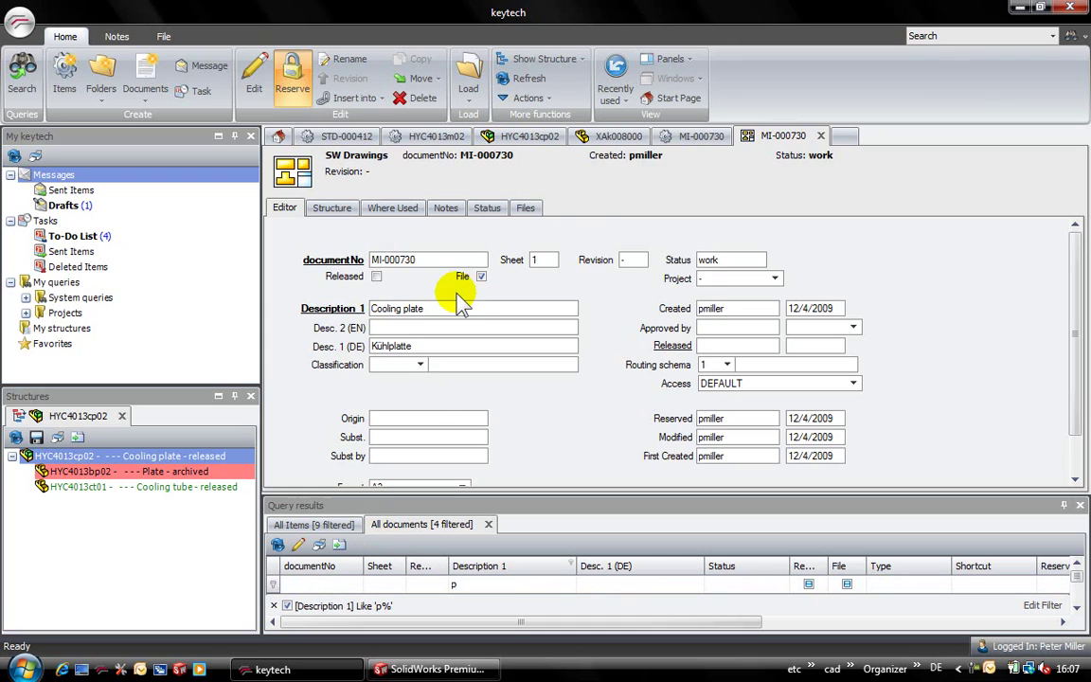
{"action": "left_click", "coordinate": [689, 136]}
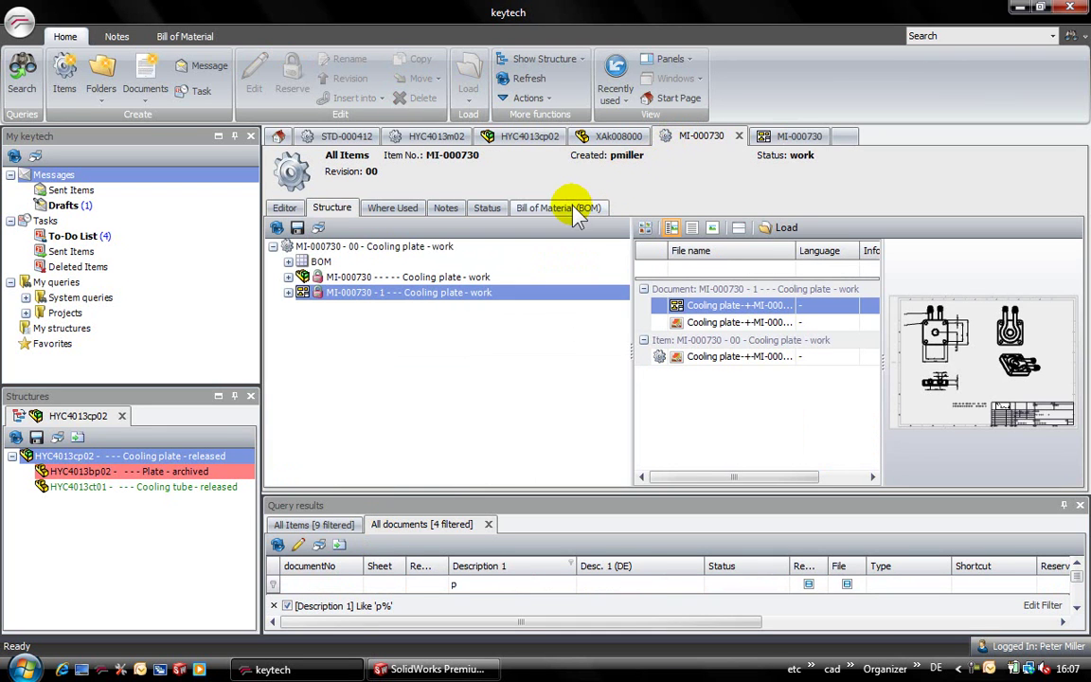
{"action": "left_click", "coordinate": [559, 208]}
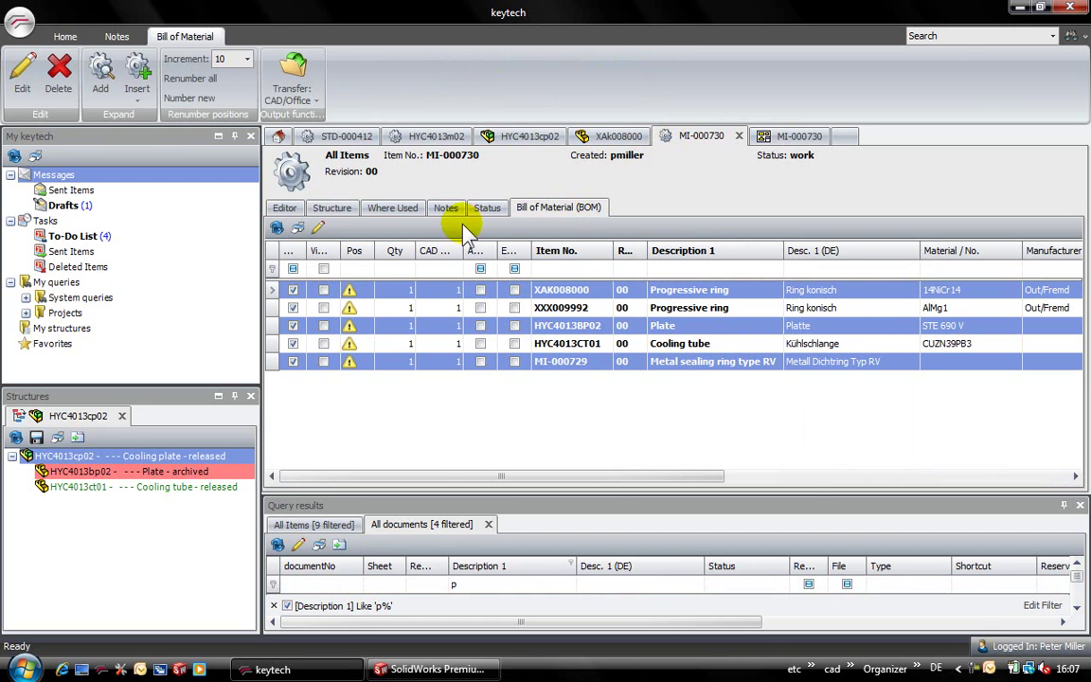
{"action": "left_click", "coordinate": [24, 83]}
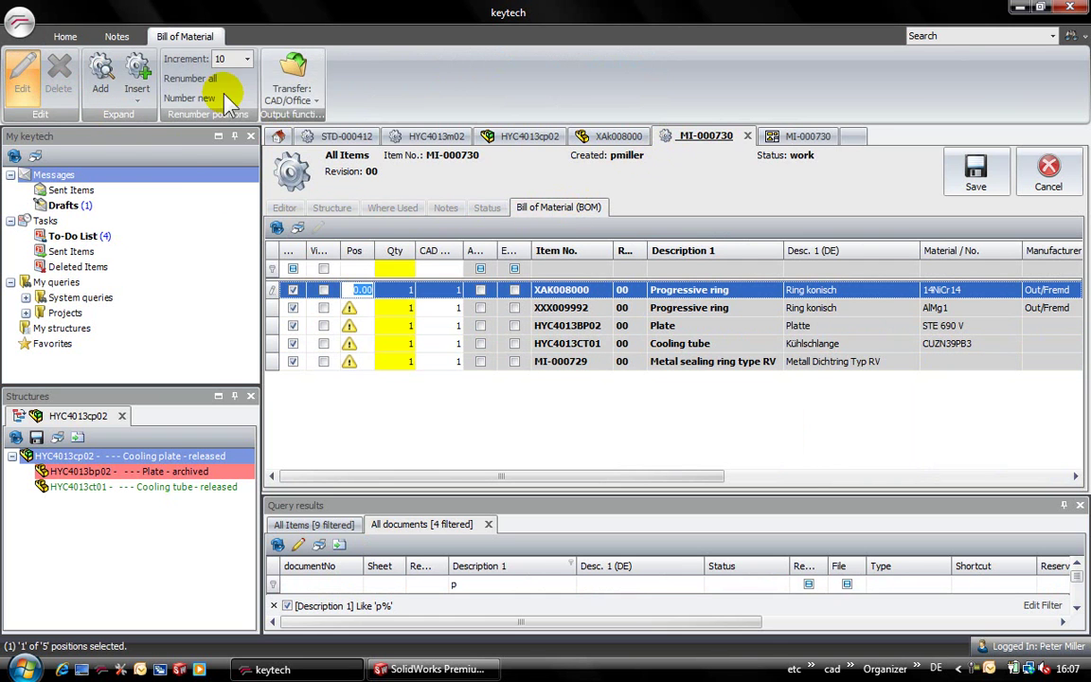
{"action": "left_click", "coordinate": [201, 79]}
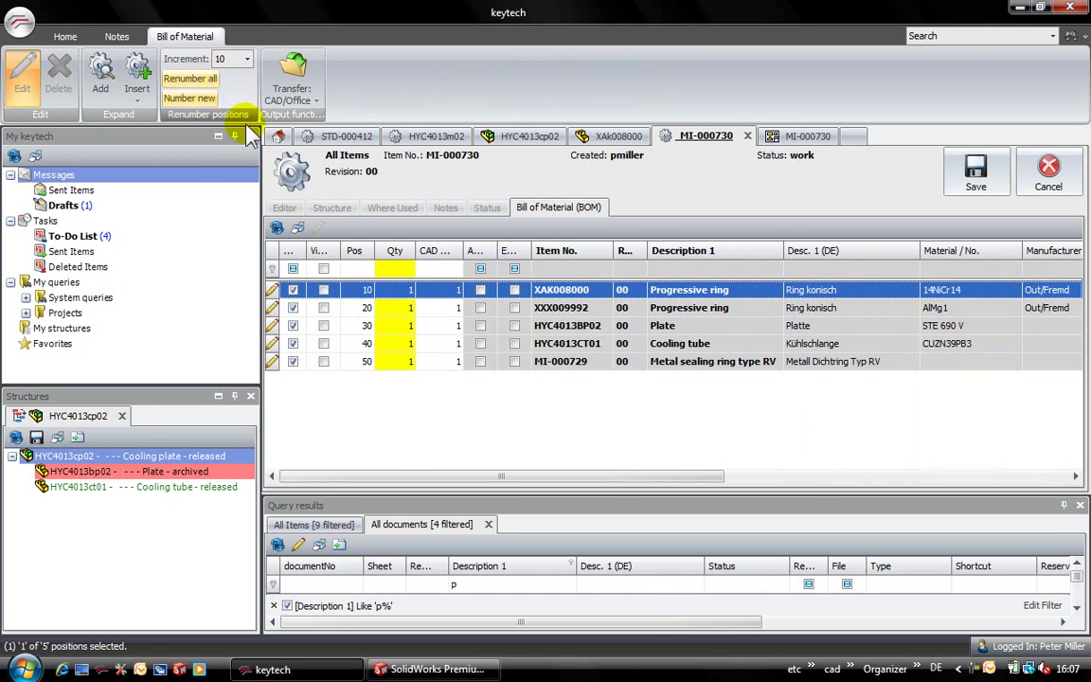
Save the renumbered BOM and send SW Balloon (1Level) numbers to the SolidWorks drawing.
{"action": "left_click", "coordinate": [964, 180]}
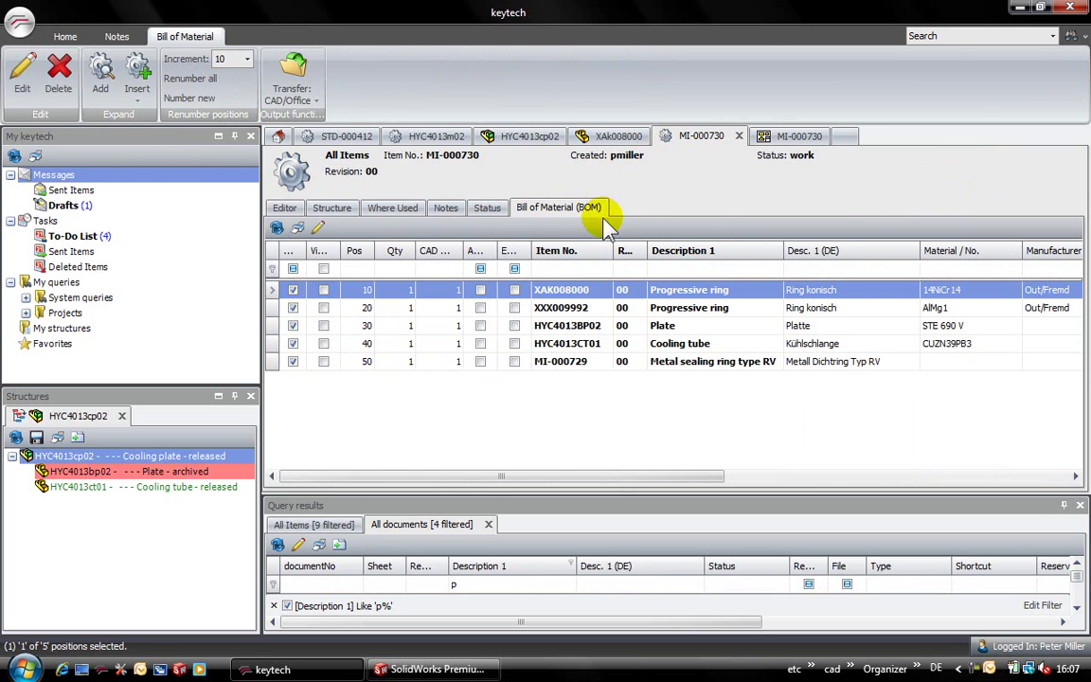
{"action": "left_click", "coordinate": [317, 100]}
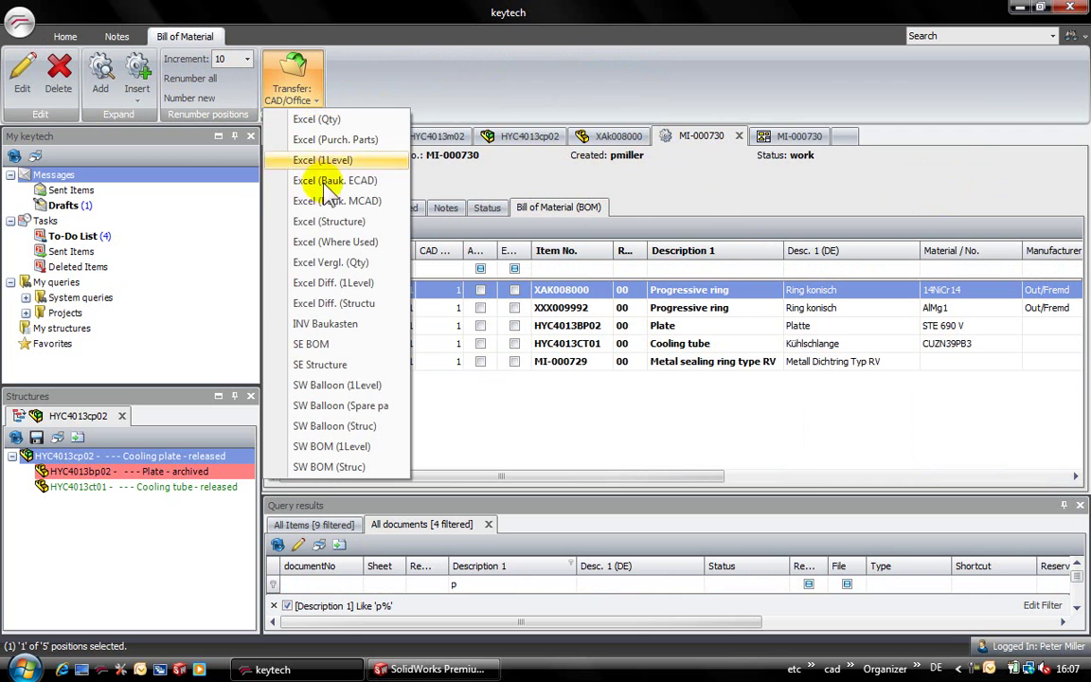
{"action": "left_click", "coordinate": [317, 383]}
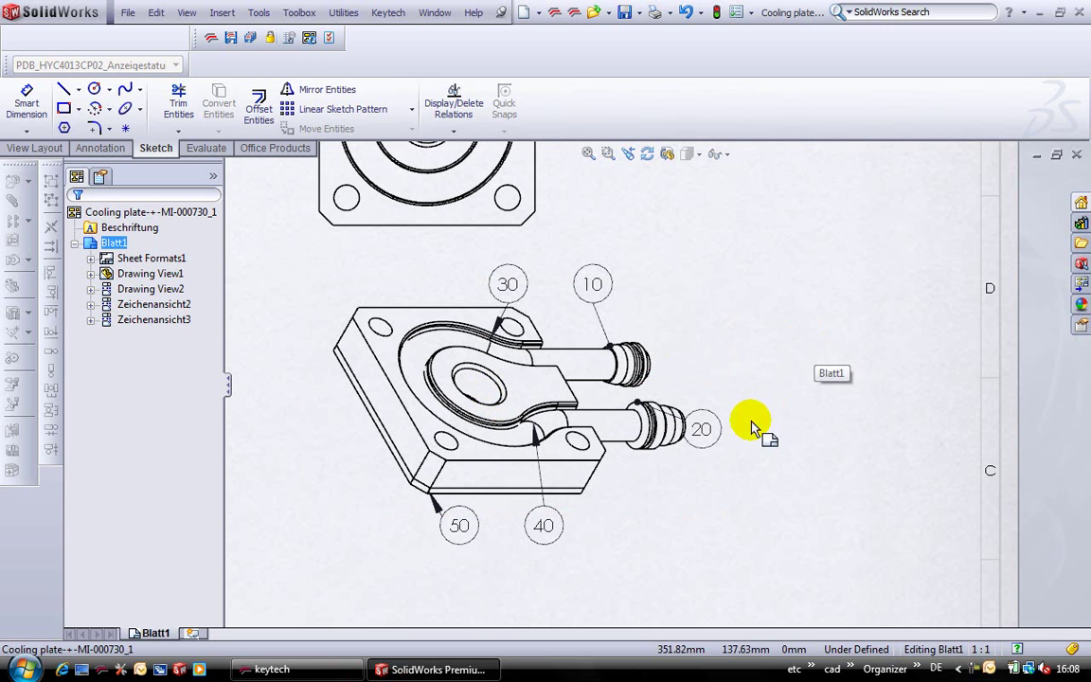
Change SolidWorks balloon 20 to 55 and balloon 10 to 22, then open the keytech BOM.
{"action": "double_click", "coordinate": [701, 432]}
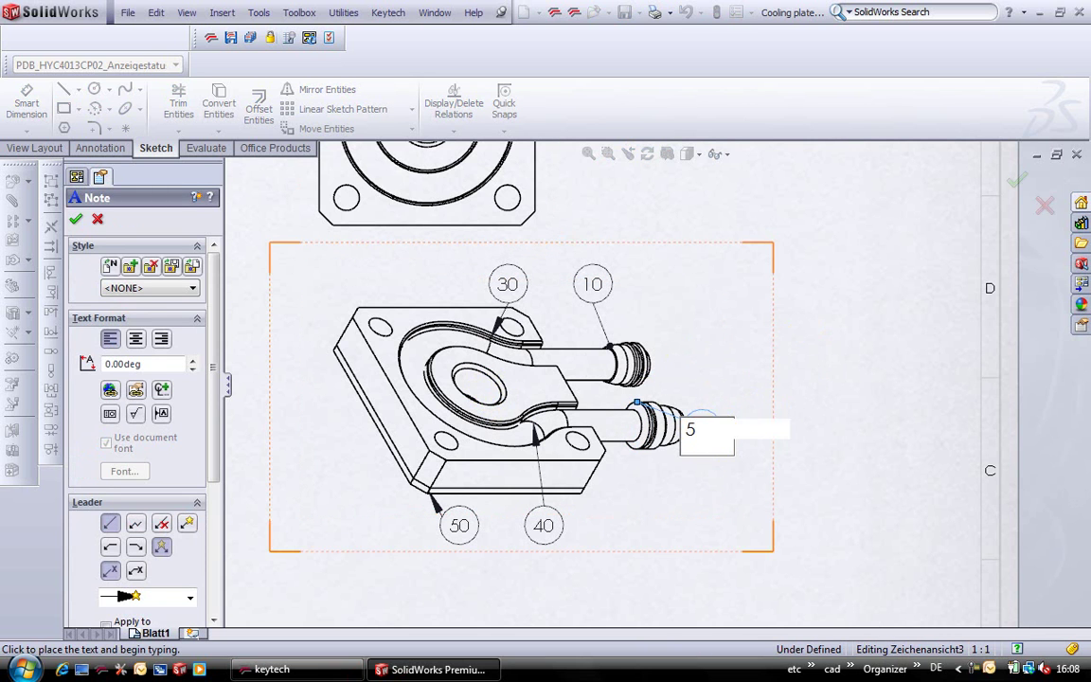
{"action": "type", "text": "55"}
{"action": "left_click", "coordinate": [76, 219]}
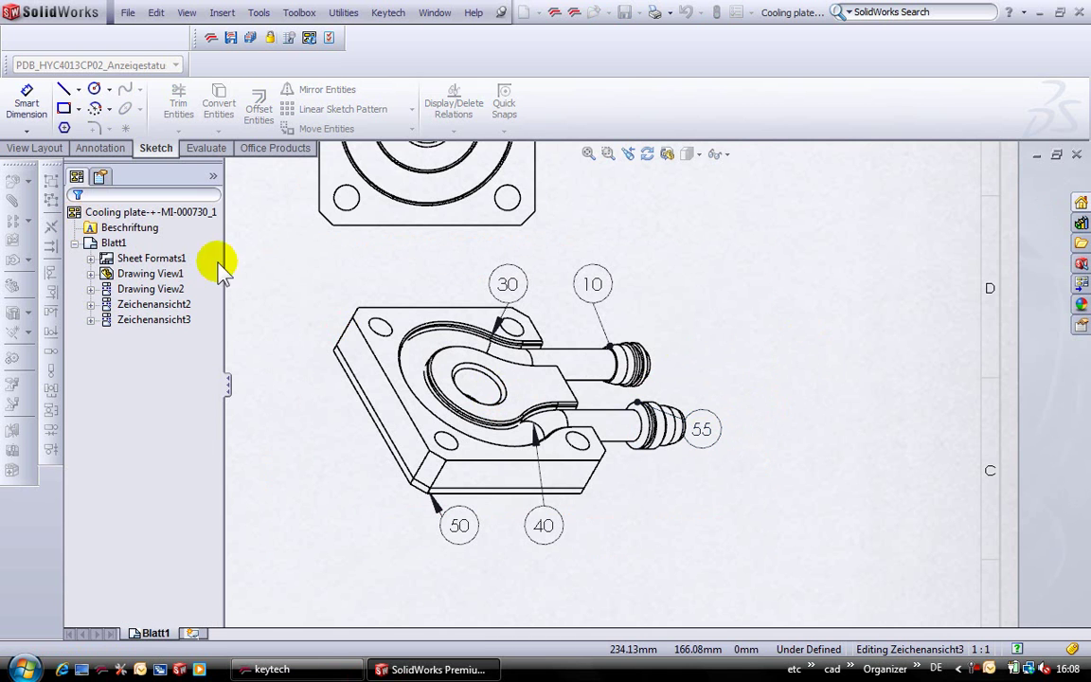
{"action": "double_click", "coordinate": [591, 286]}
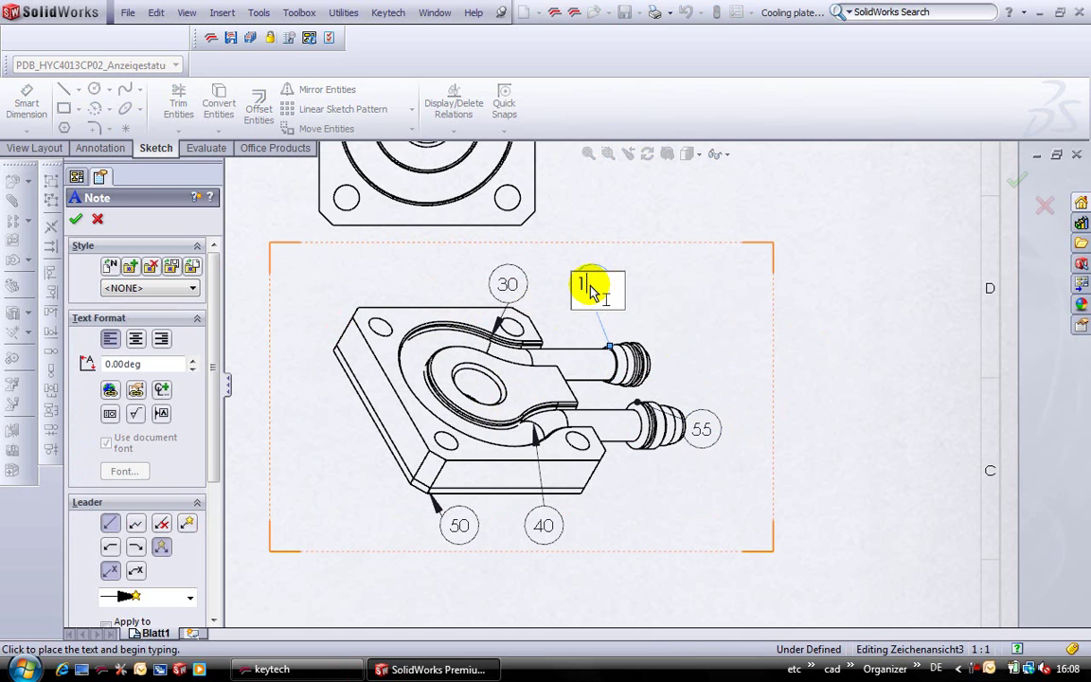
{"action": "type", "text": "22"}
{"action": "left_click", "coordinate": [76, 219]}
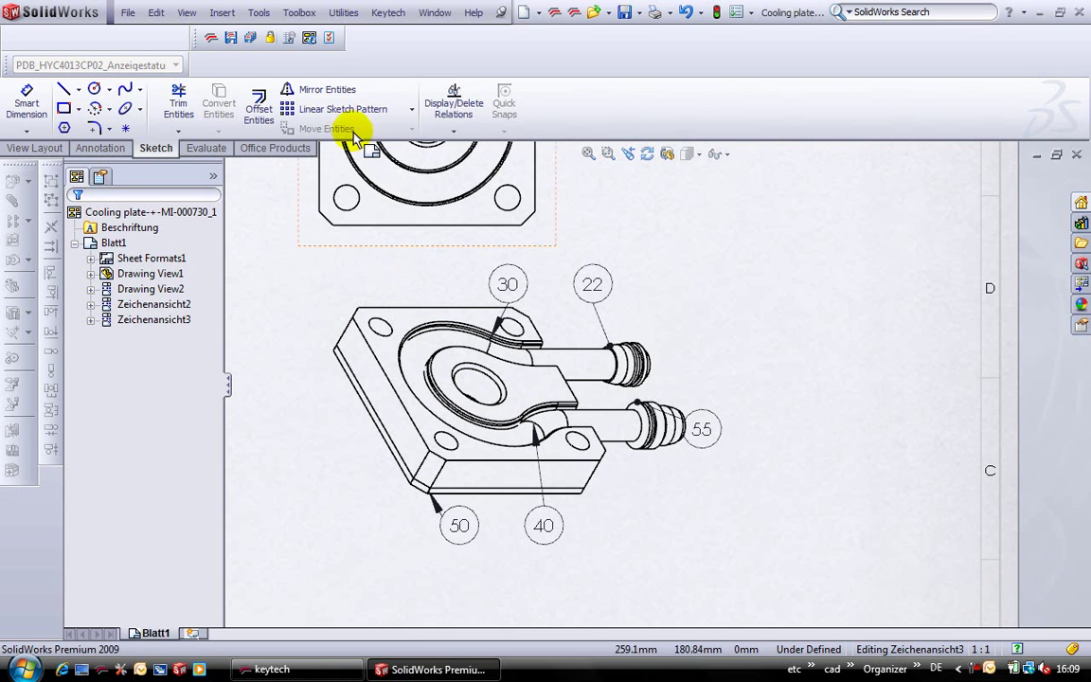
{"action": "left_click", "coordinate": [287, 39]}
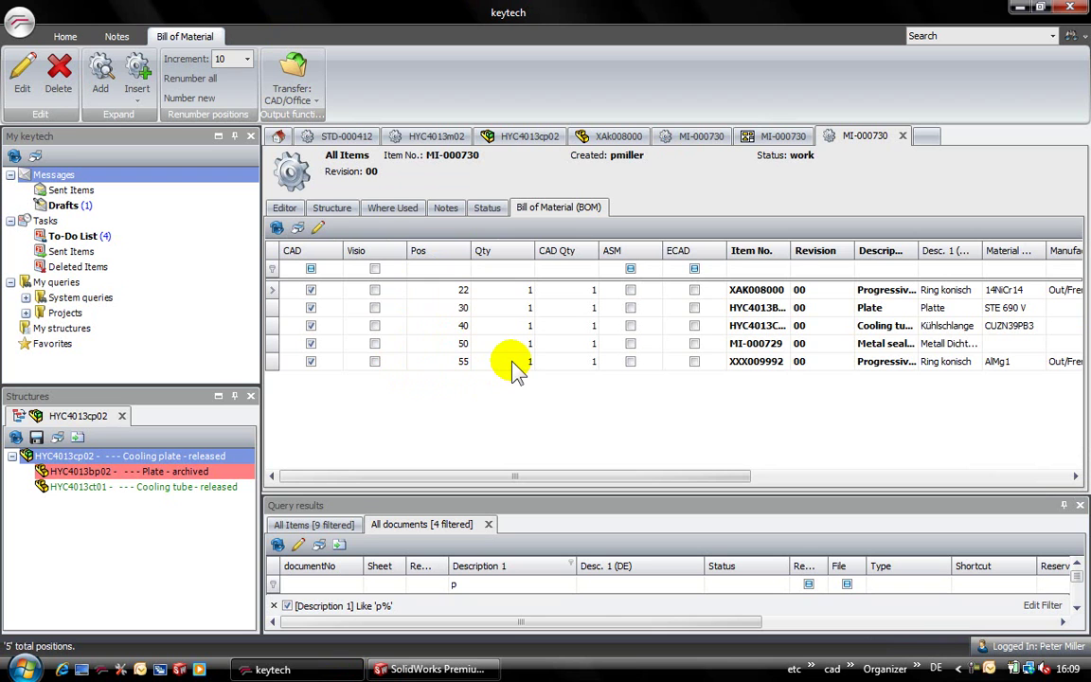
Filter query results by 'pack', add V-003 and V-004 as positions 65 and 75, and save.
{"action": "left_click", "coordinate": [487, 343]}
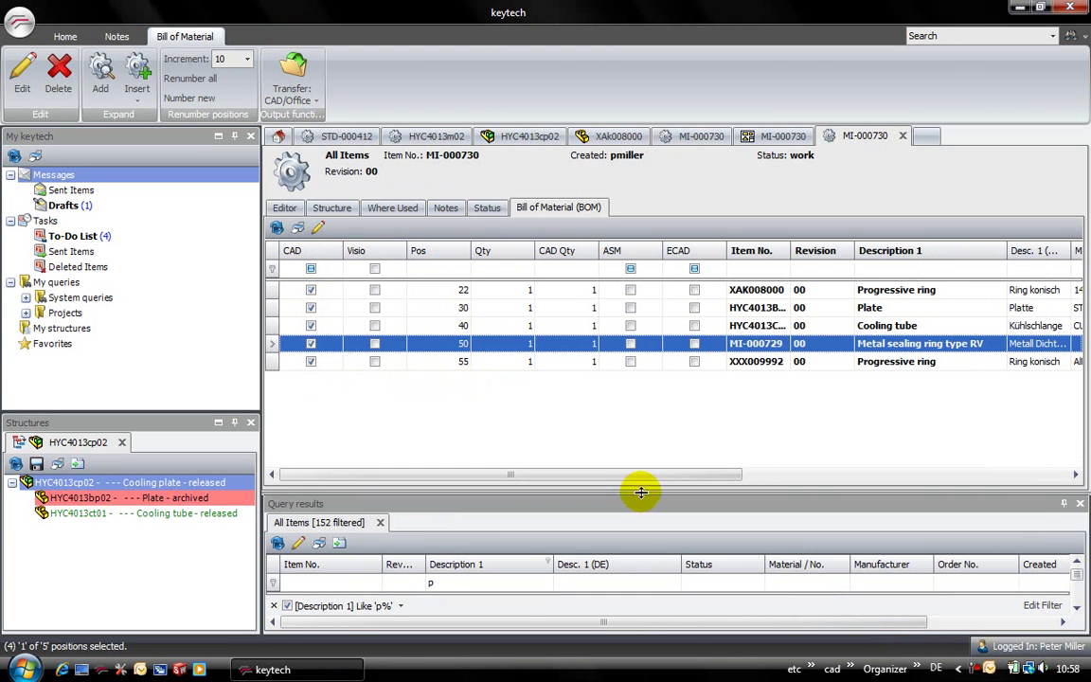
{"action": "left_click_drag", "start_coordinate": [638, 491], "coordinate": [650, 425]}
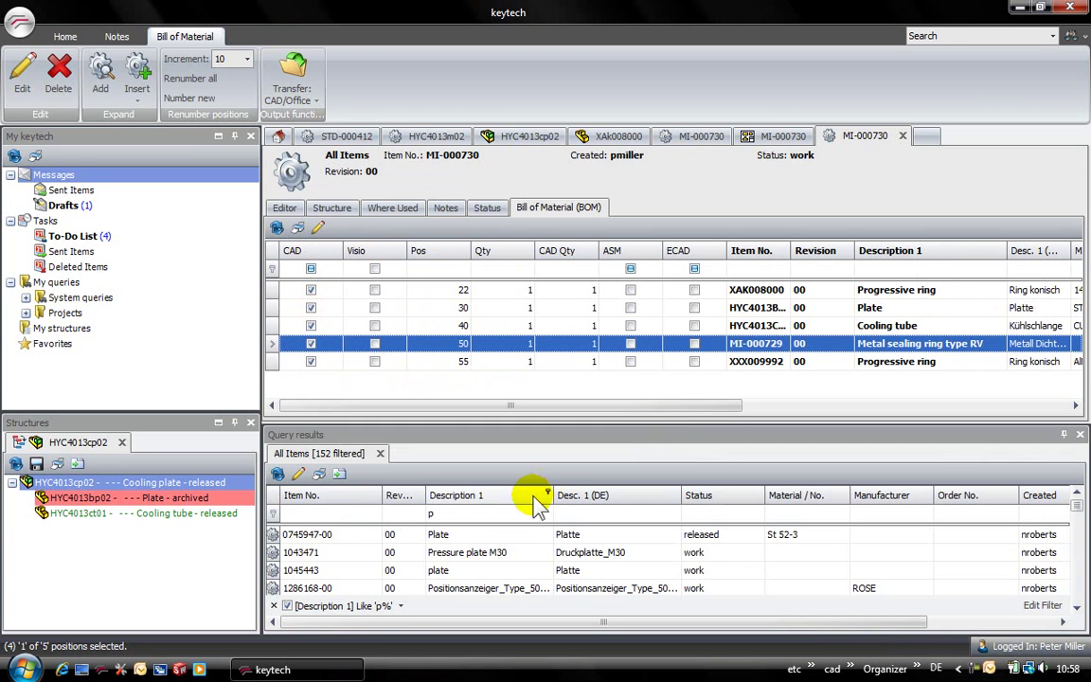
{"action": "left_click", "coordinate": [510, 513]}
{"action": "type", "text": "pack"}
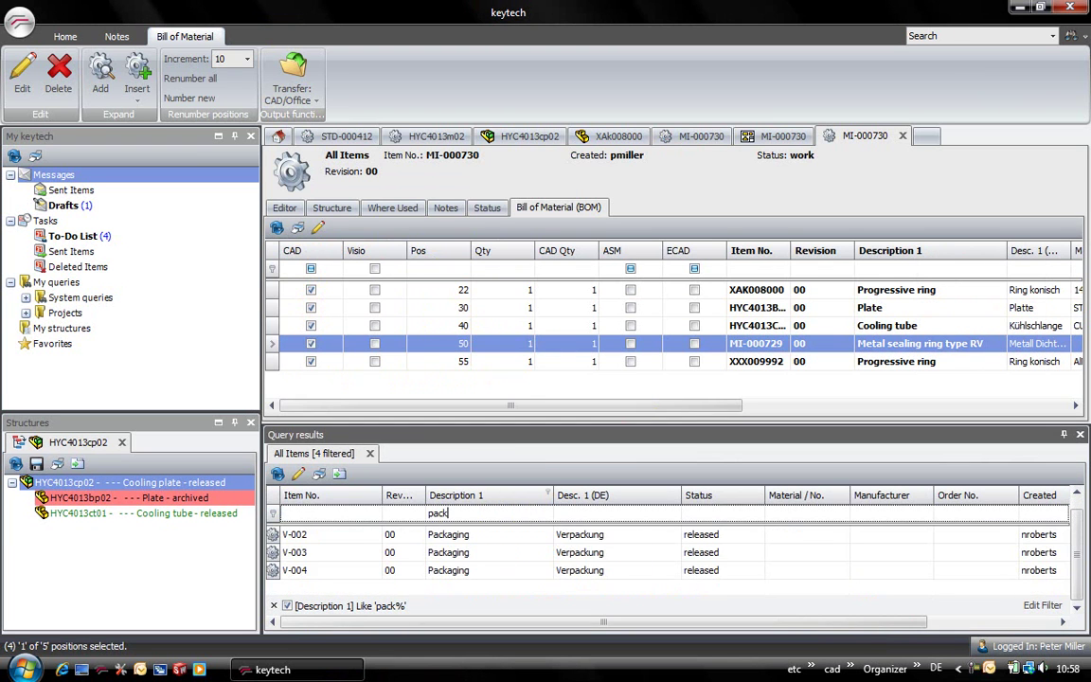
{"action": "left_click_drag", "start_coordinate": [390, 553], "coordinate": [530, 384]}
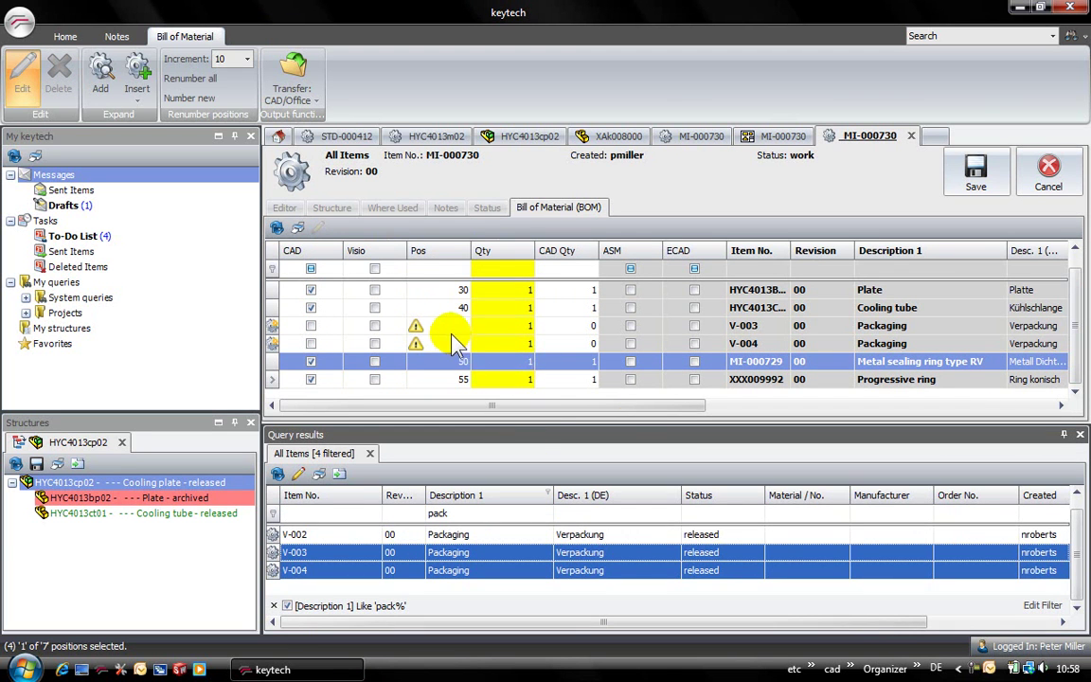
{"action": "left_click", "coordinate": [189, 97]}
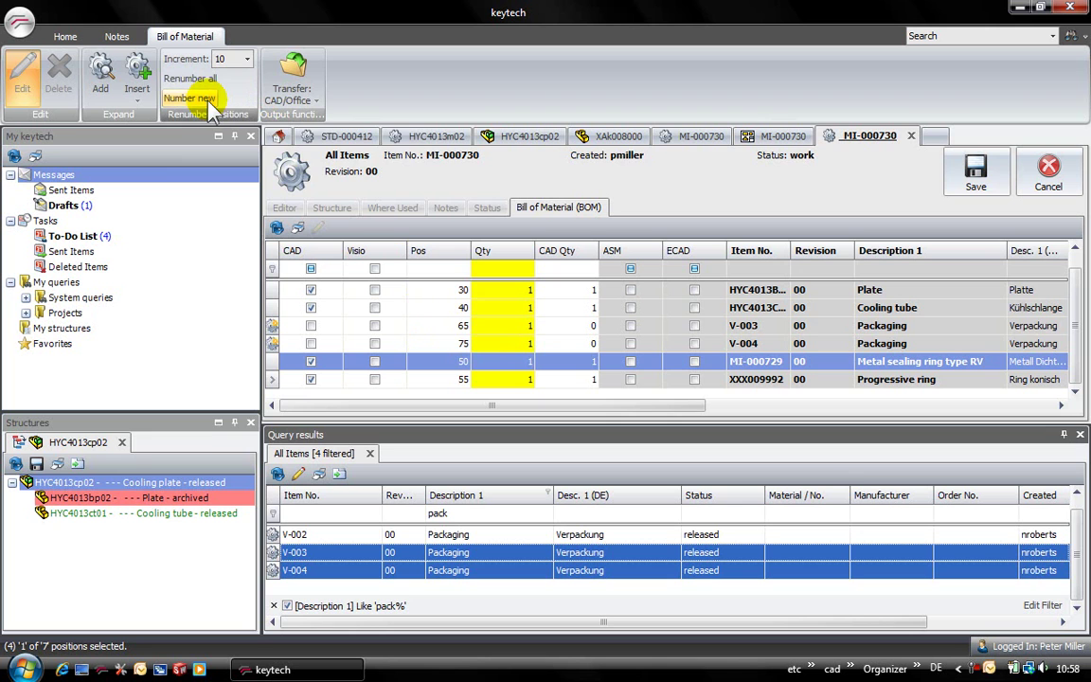
{"action": "left_click", "coordinate": [952, 176]}
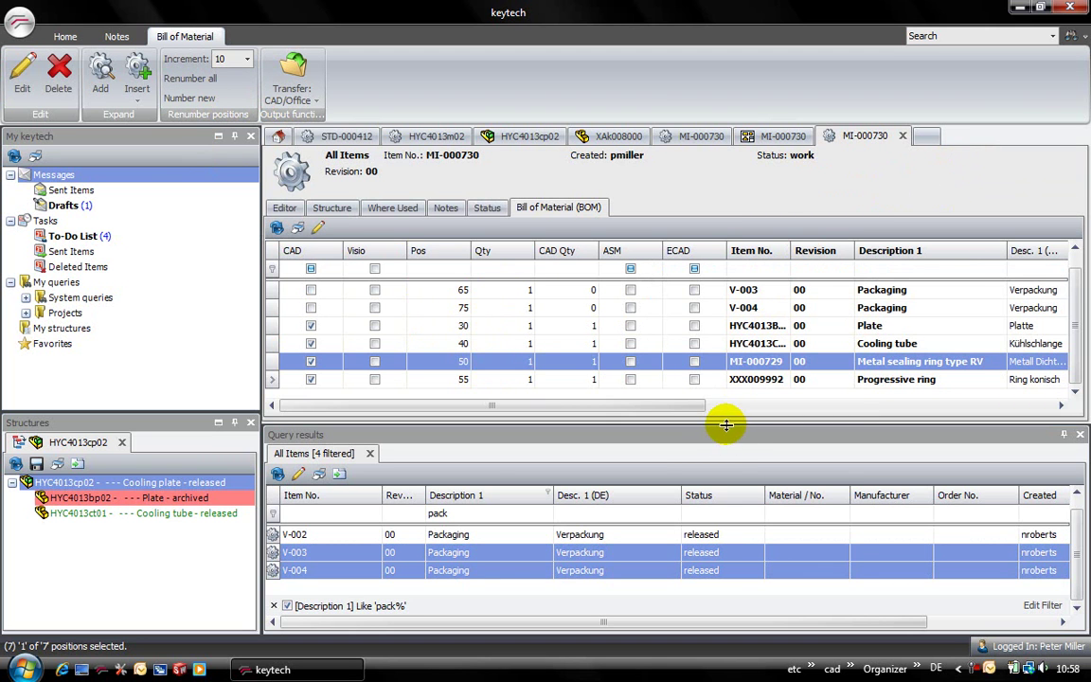
{"action": "left_click_drag", "start_coordinate": [726, 424], "coordinate": [725, 479]}
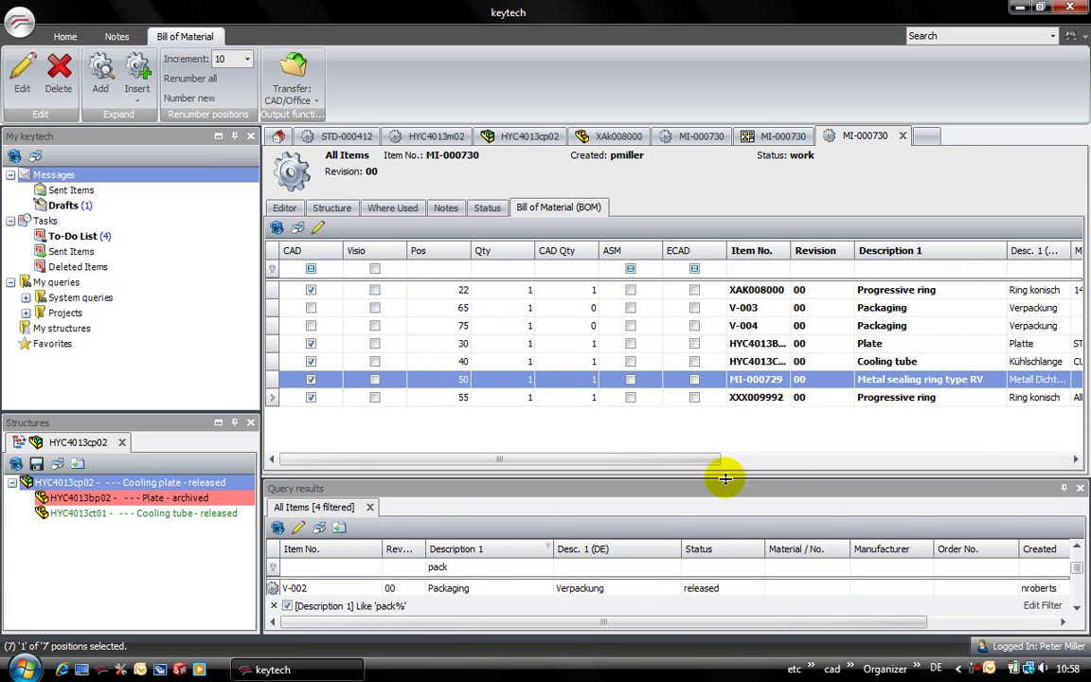
Copy Fitting bolt, Position pin and piston D40 from the HYC4013m02 bill of materials.
{"action": "left_click", "coordinate": [431, 138]}
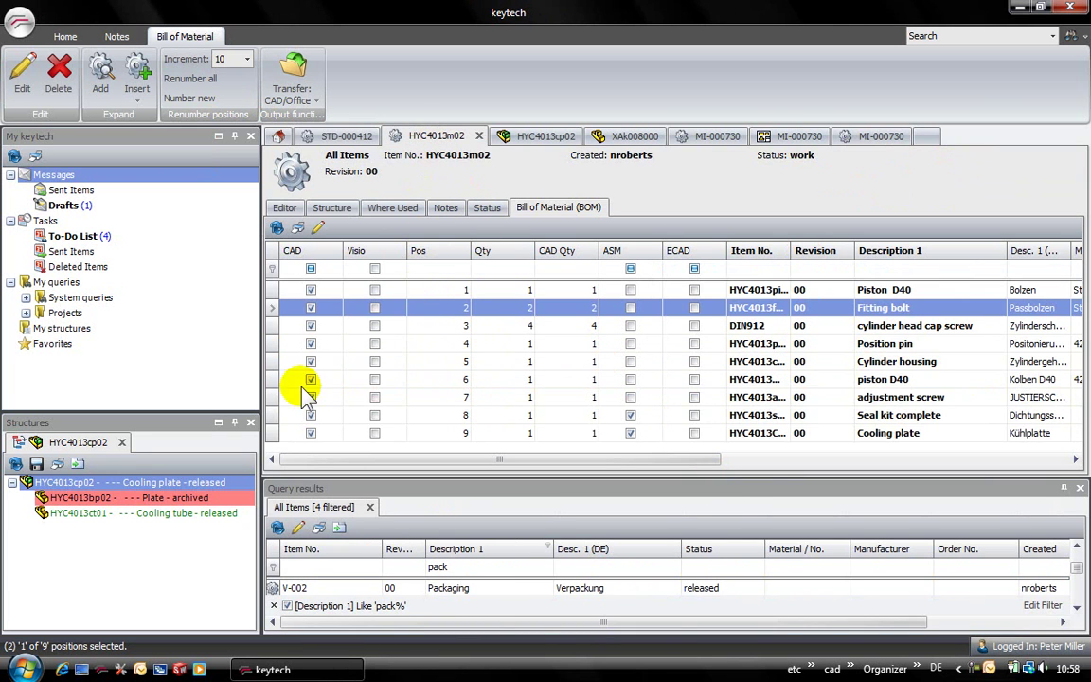
{"action": "left_click", "coordinate": [274, 380]}
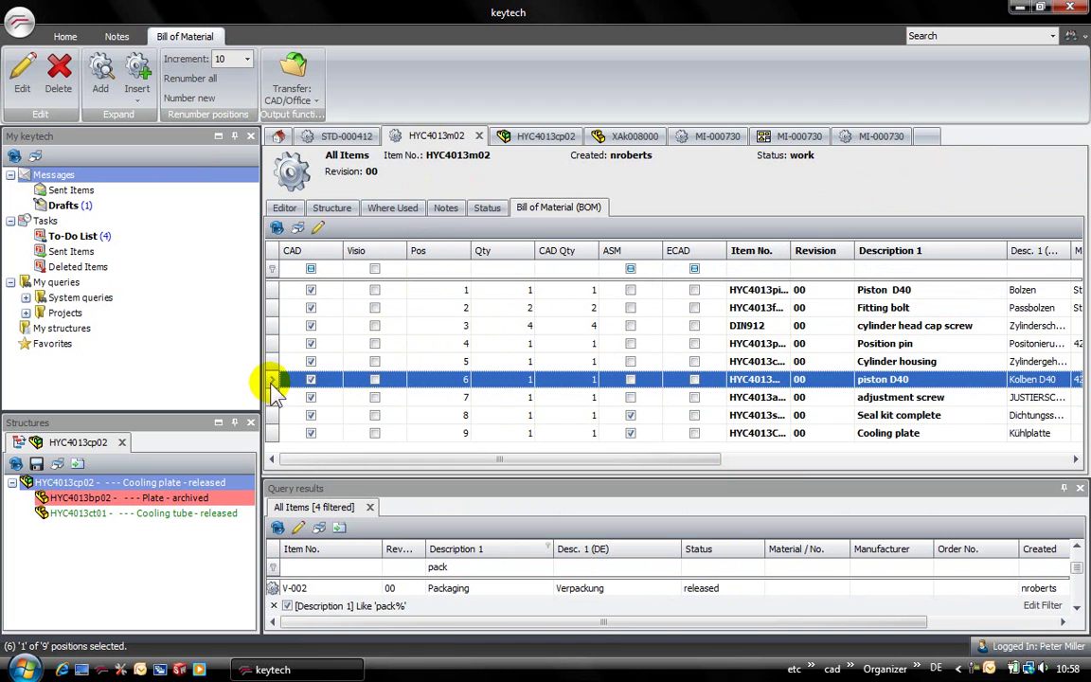
{"action": "left_click", "coordinate": [275, 308], "text": "ctrl"}
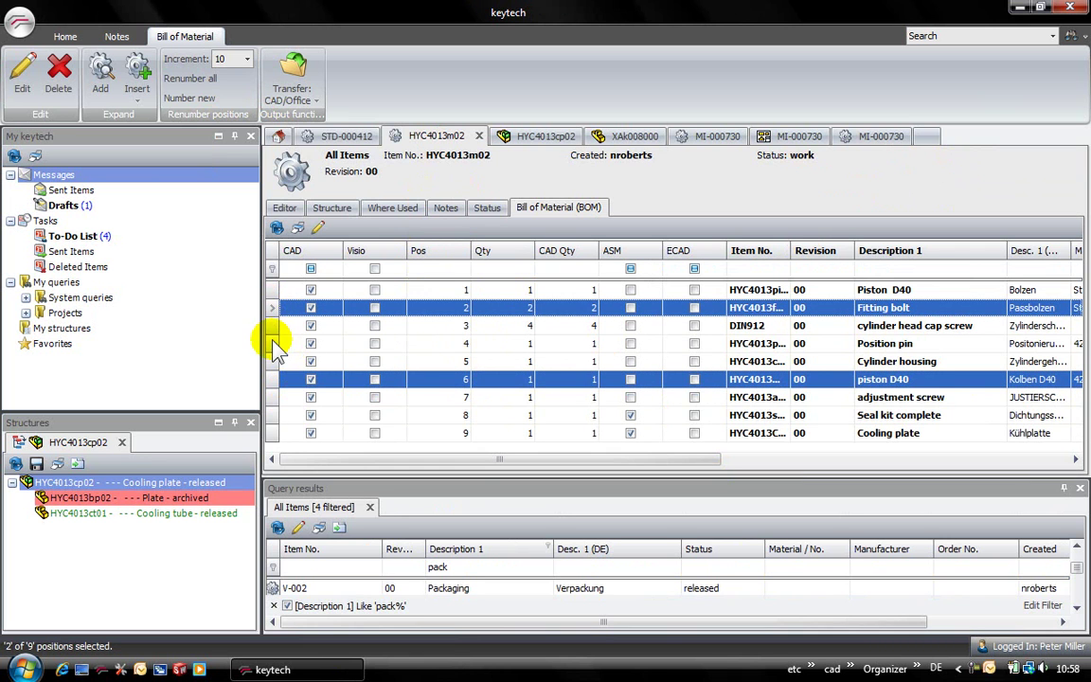
{"action": "left_click", "coordinate": [292, 343], "text": "ctrl"}
{"action": "right_click", "coordinate": [297, 347]}
{"action": "left_click", "coordinate": [343, 439]}
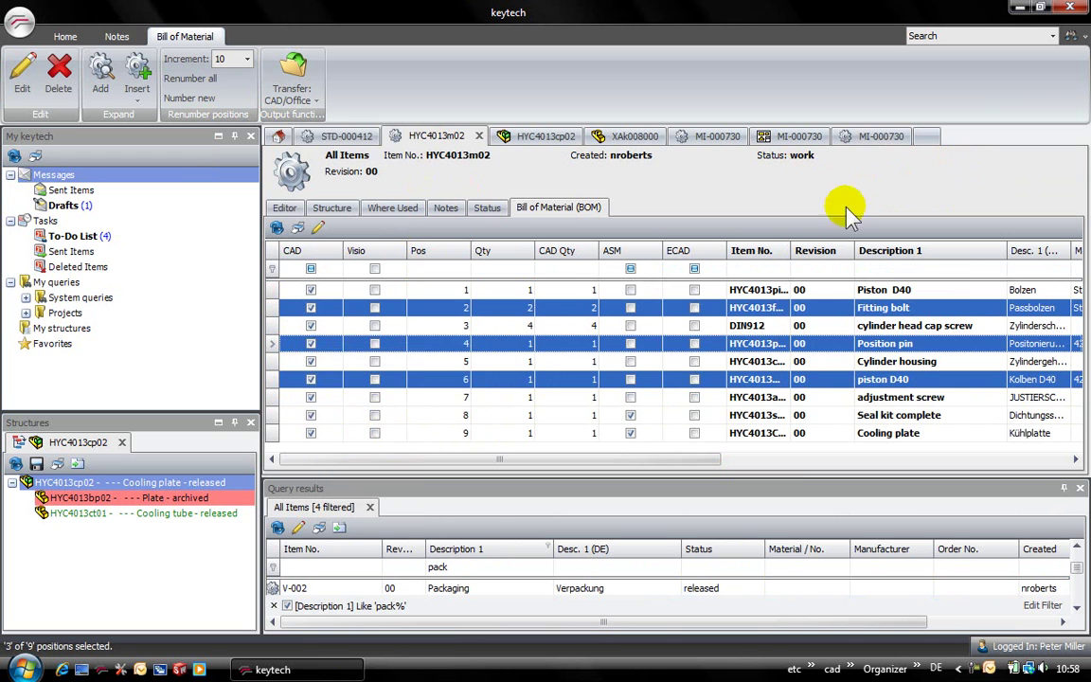
Paste the three parts into MI-000730's BOM, save, and sort ascending by Pos.
{"action": "left_click", "coordinate": [879, 137]}
{"action": "right_click", "coordinate": [669, 423]}
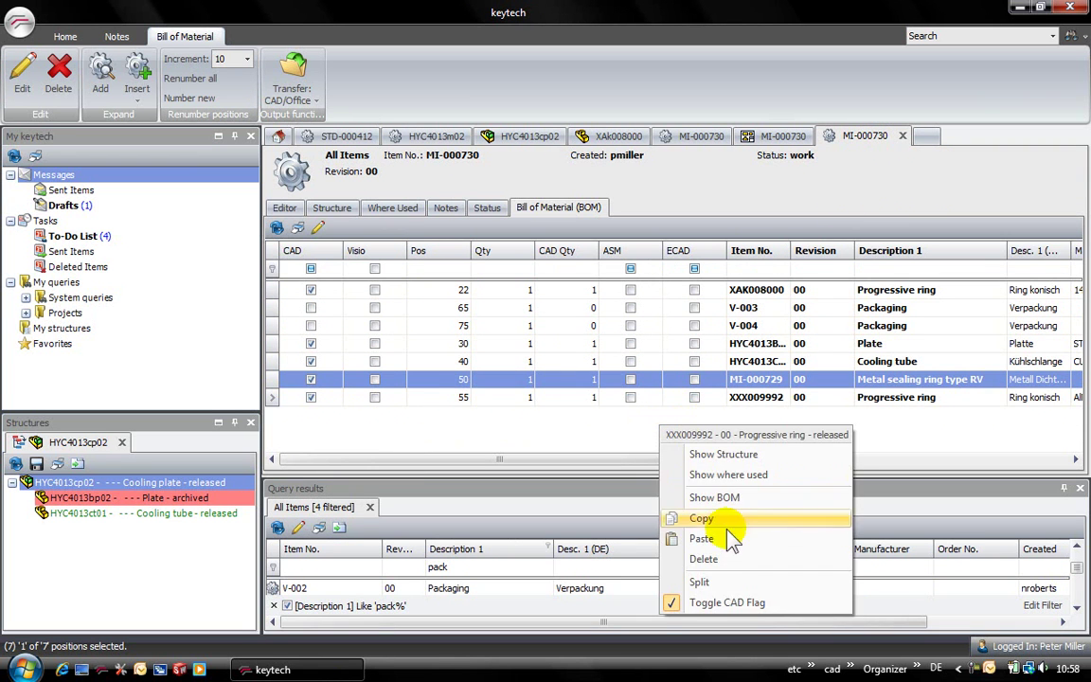
{"action": "left_click", "coordinate": [725, 478]}
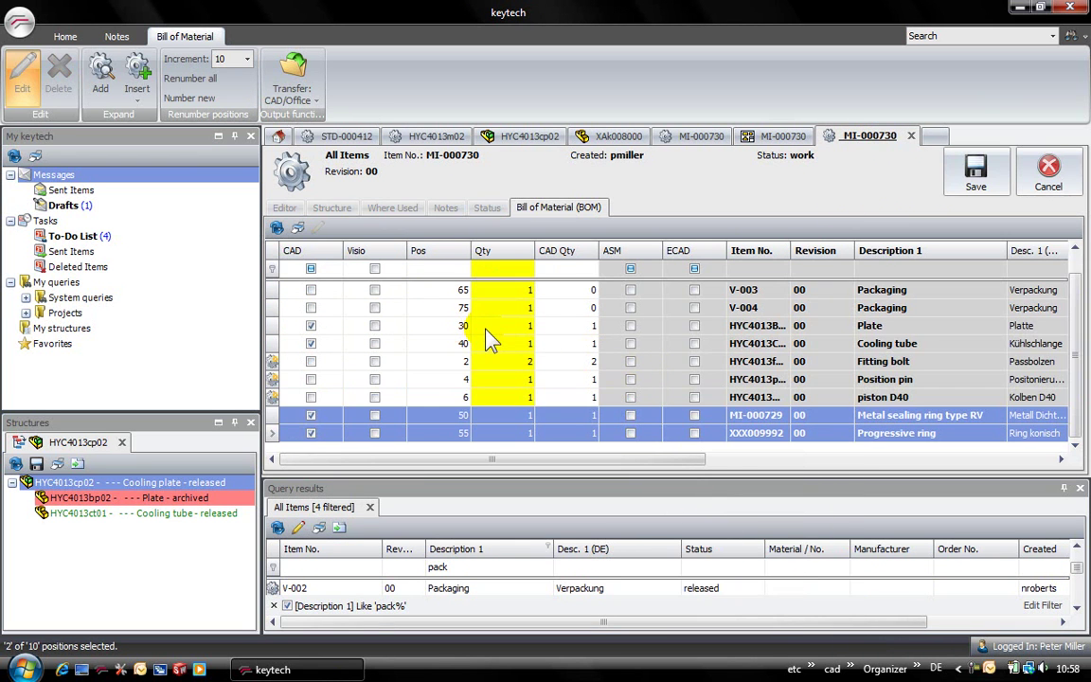
{"action": "left_click", "coordinate": [973, 168]}
{"action": "left_click", "coordinate": [465, 250]}
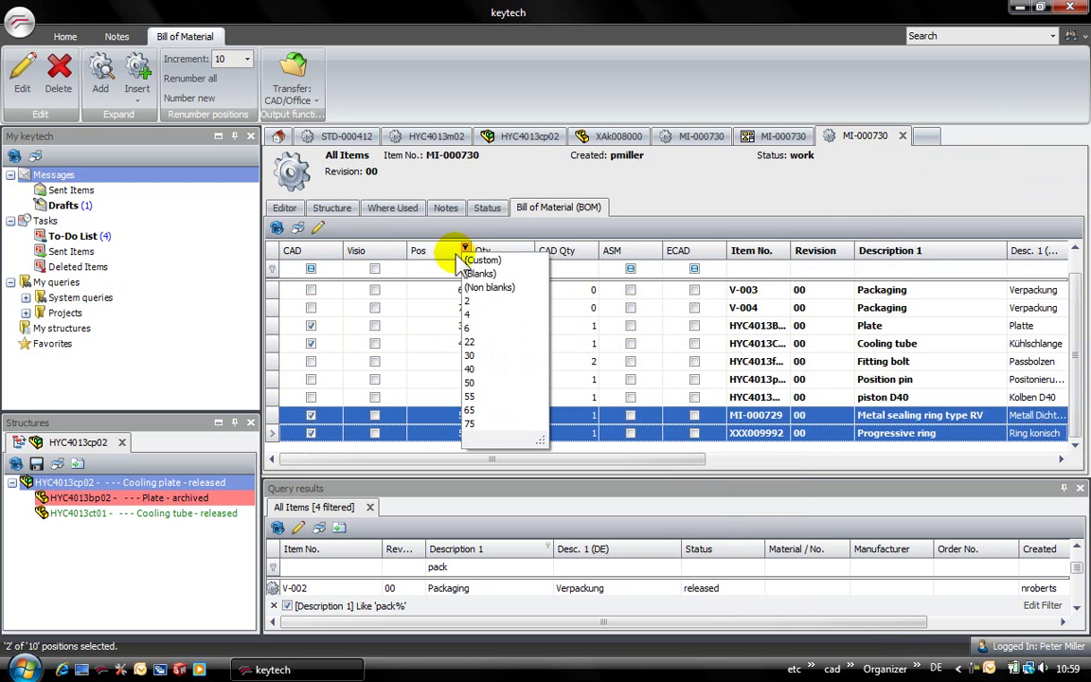
{"action": "left_click", "coordinate": [443, 252]}
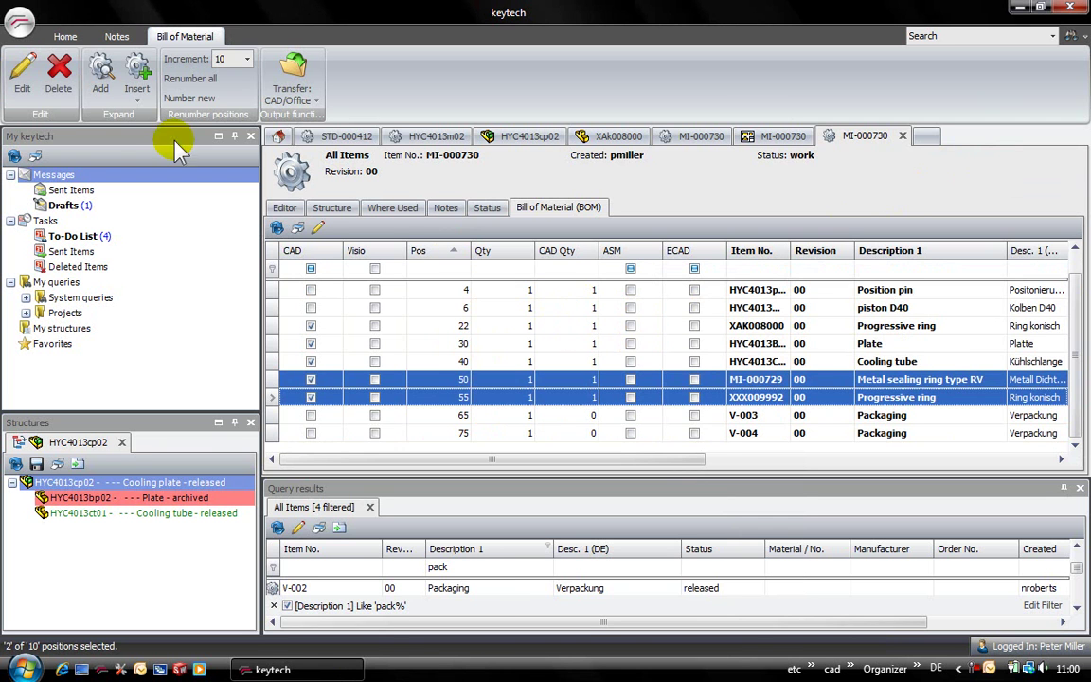
Insert the recently used item STD-000412 into the BOM and save.
{"action": "left_click", "coordinate": [137, 90]}
{"action": "left_click", "coordinate": [156, 119]}
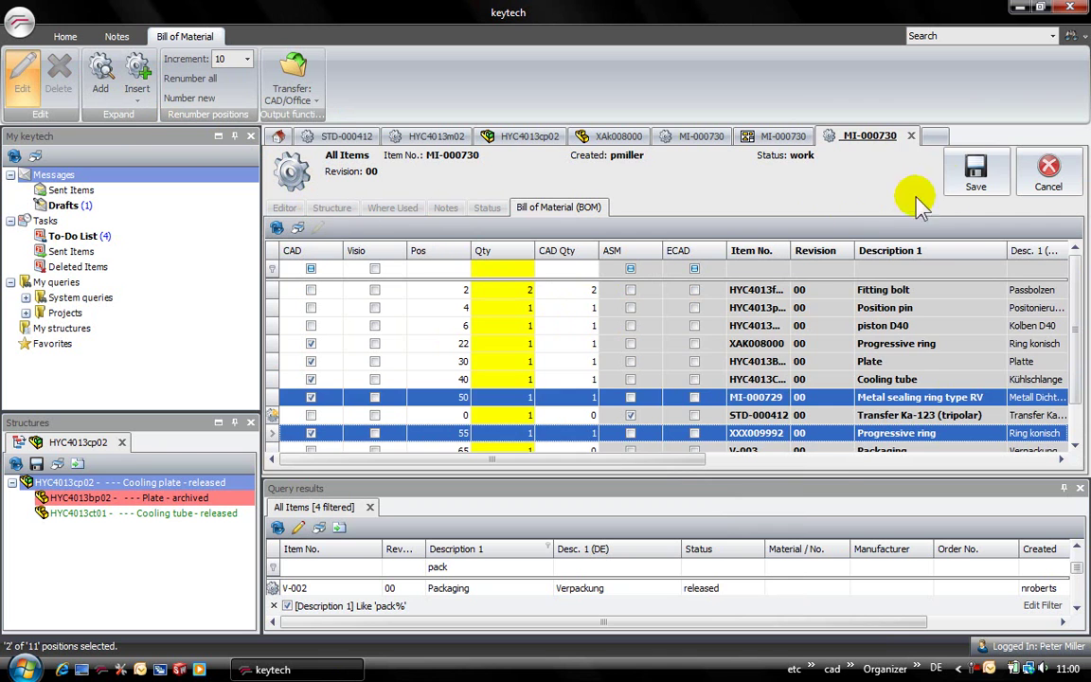
{"action": "left_click", "coordinate": [974, 172]}
Delete the Transfer Ka-123 and Fitting bolt positions and save the BOM.
{"action": "left_click_drag", "start_coordinate": [829, 483], "coordinate": [829, 531]}
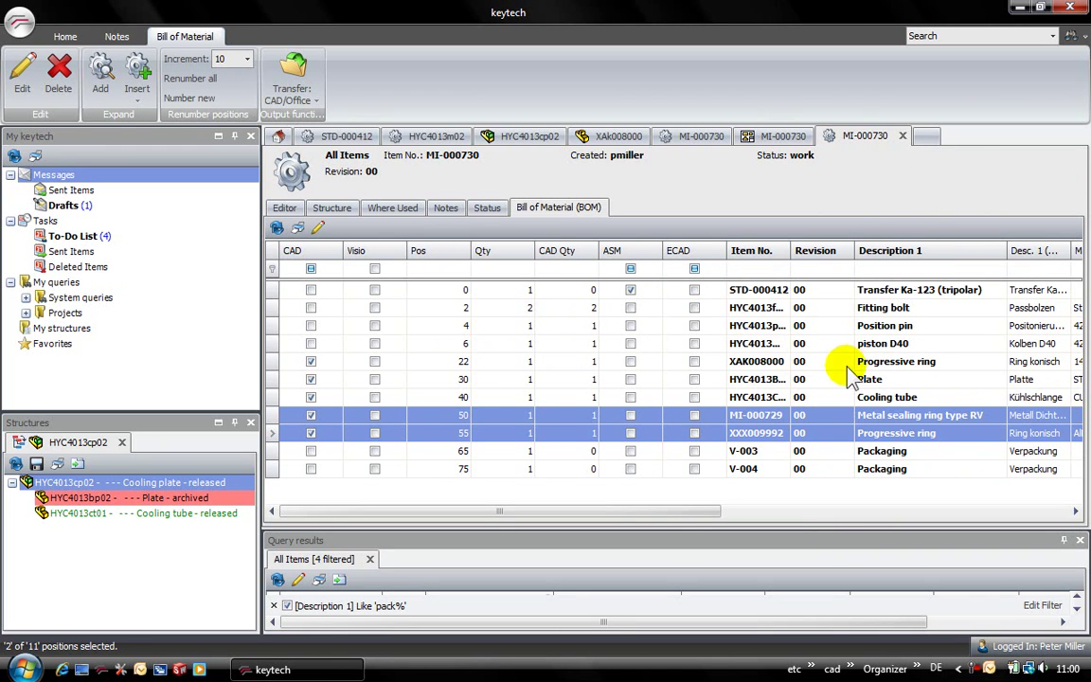
{"action": "left_click", "coordinate": [274, 290]}
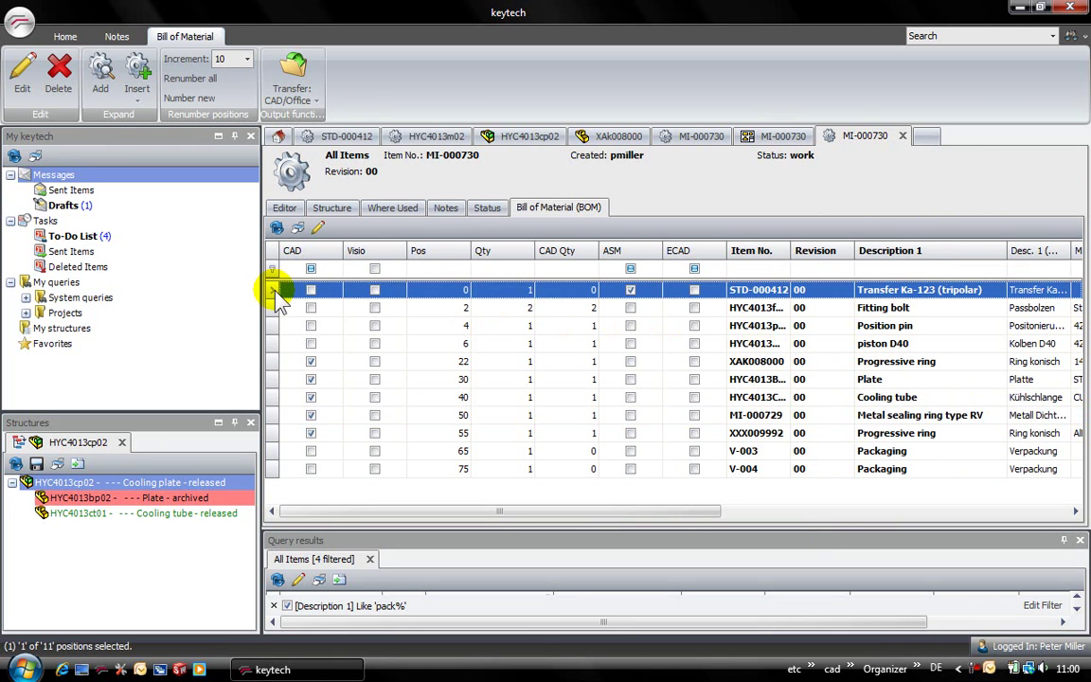
{"action": "left_click", "coordinate": [273, 307], "text": "shift"}
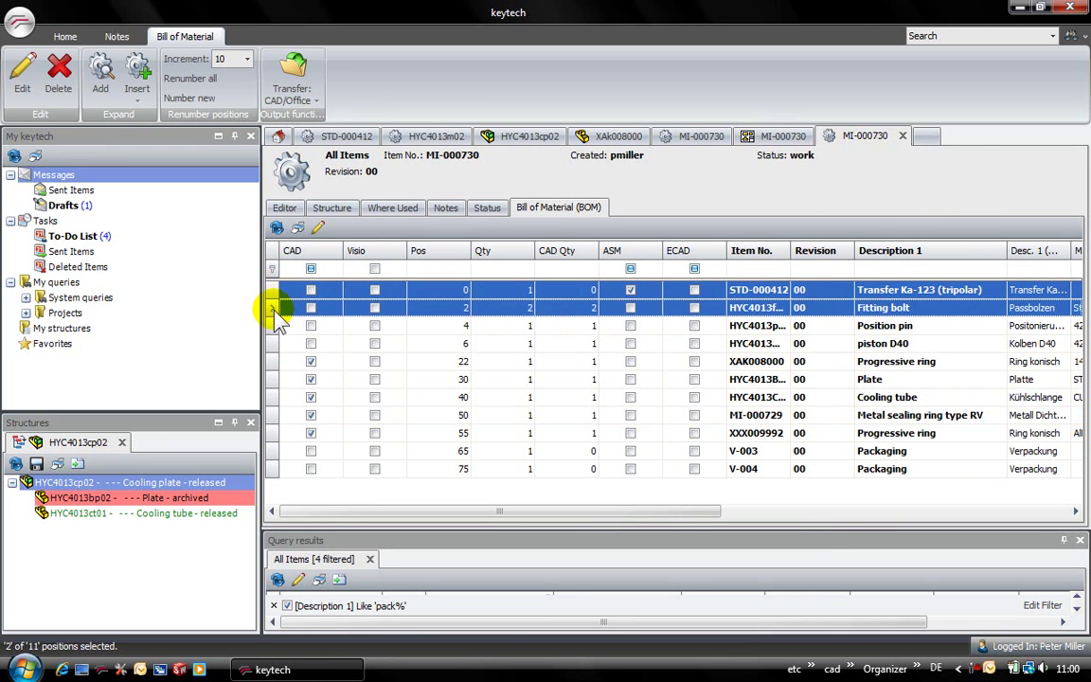
{"action": "right_click", "coordinate": [275, 316]}
{"action": "left_click", "coordinate": [327, 441]}
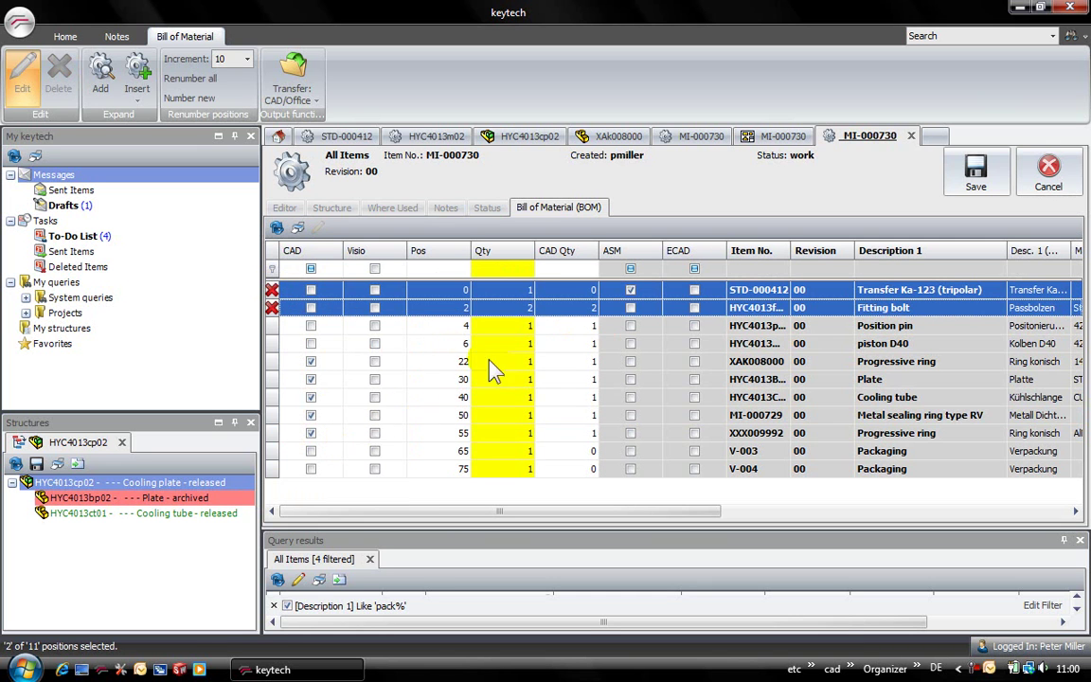
{"action": "left_click", "coordinate": [972, 184]}
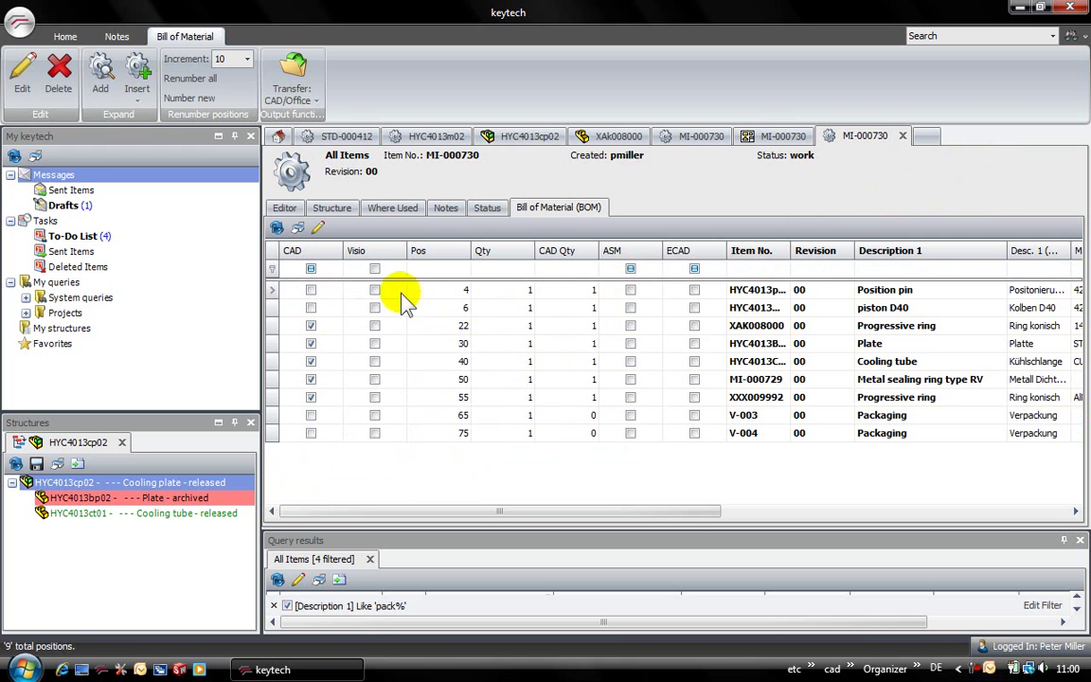
Move Position pin and piston D40 to the end, renumber positions 10–90, and save.
{"action": "left_click_drag", "start_coordinate": [273, 290], "coordinate": [275, 312]}
{"action": "key", "text": "ctrl+Down"}
{"action": "key", "text": "ctrl+Down"}
{"action": "key", "text": "ctrl+Down"}
{"action": "key", "text": "ctrl+Down"}
{"action": "key", "text": "ctrl+Down"}
{"action": "key", "text": "ctrl+Down"}
{"action": "key", "text": "ctrl+Down"}
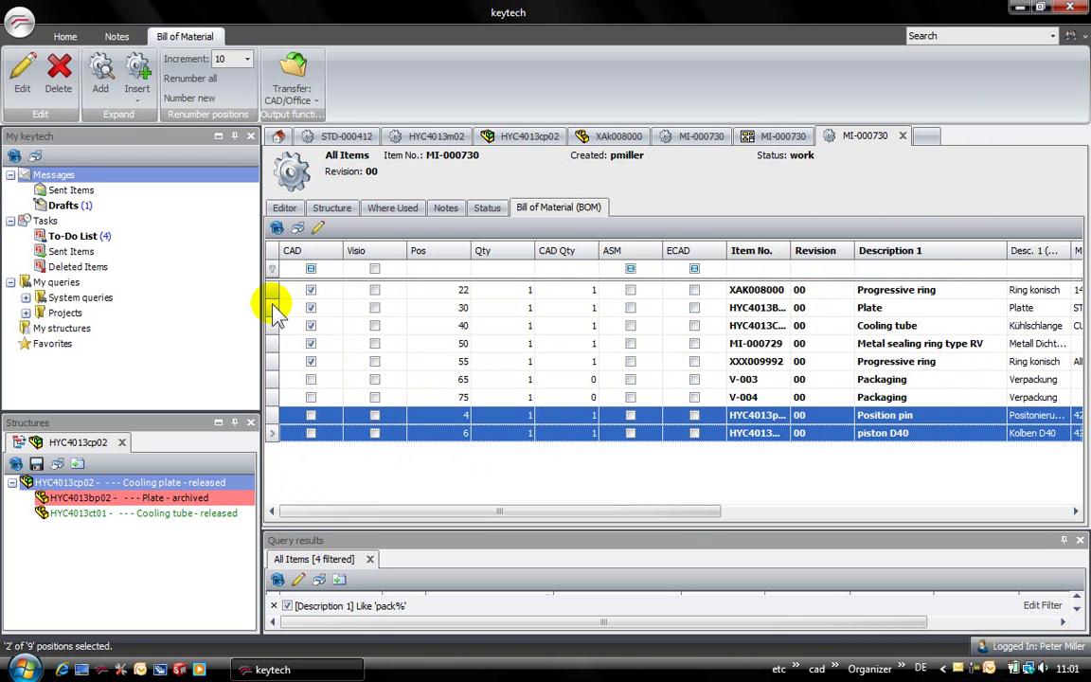
{"action": "left_click", "coordinate": [194, 78]}
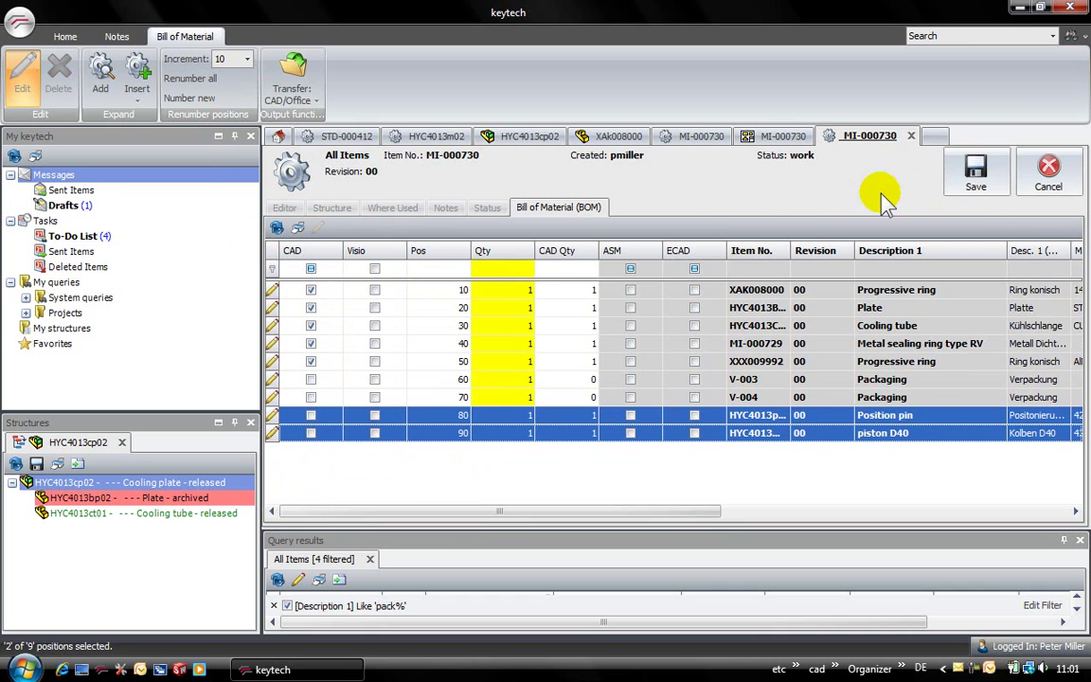
{"action": "left_click", "coordinate": [978, 184]}
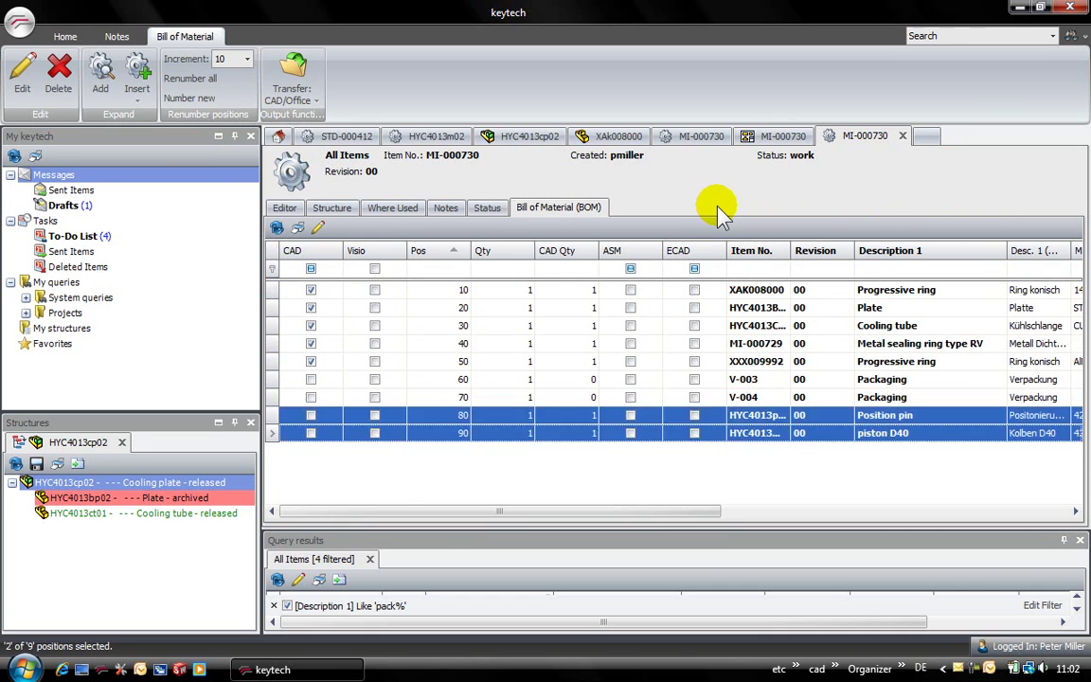
{"action": "left_click", "coordinate": [465, 250]}
{"action": "left_click", "coordinate": [479, 267]}
{"action": "left_click_drag", "start_coordinate": [545, 251], "coordinate": [710, 306]}
{"action": "left_click", "coordinate": [697, 372]}
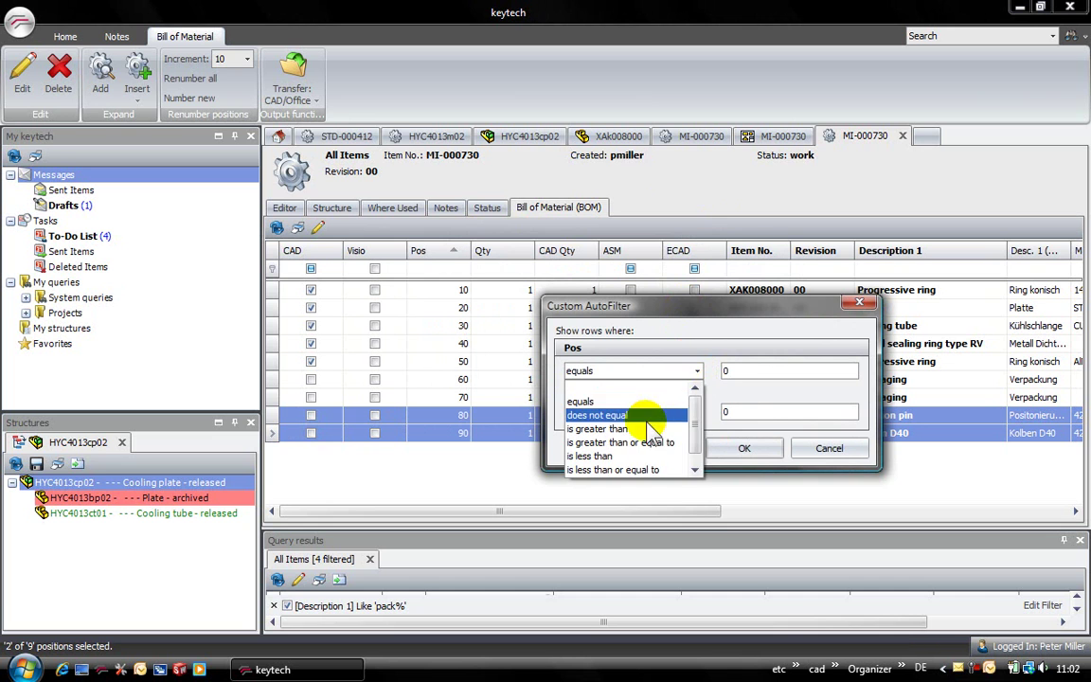
{"action": "left_click", "coordinate": [596, 428]}
{"action": "left_click", "coordinate": [735, 370]}
{"action": "double_click", "coordinate": [731, 372]}
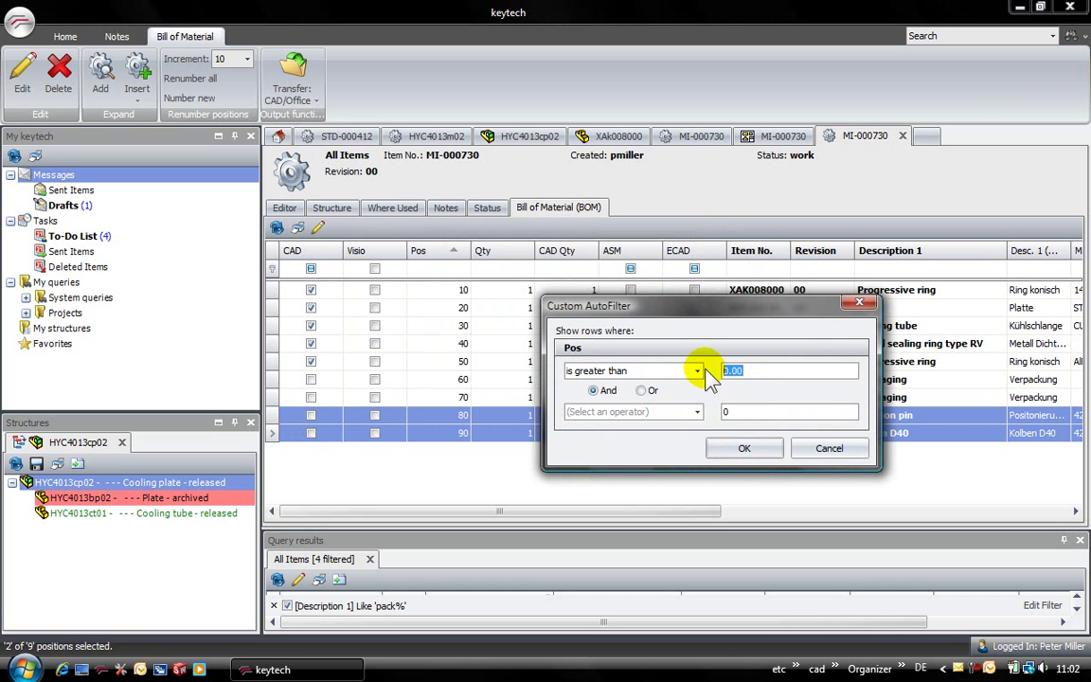
{"action": "type", "text": "50"}
{"action": "left_click", "coordinate": [744, 449]}
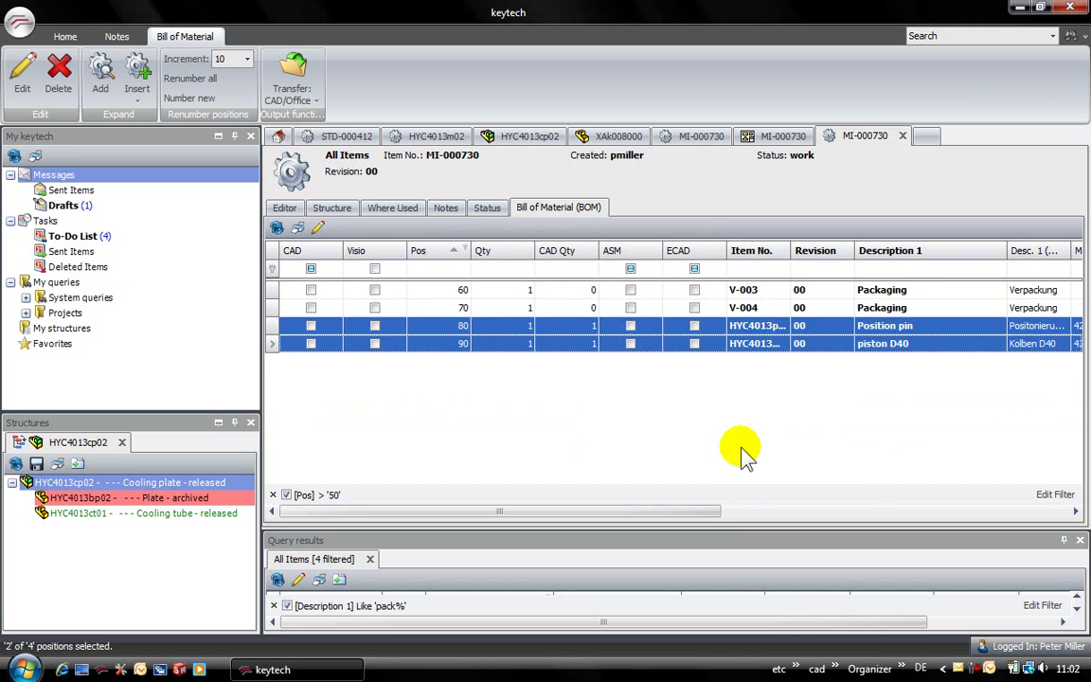
{"action": "left_click", "coordinate": [465, 250]}
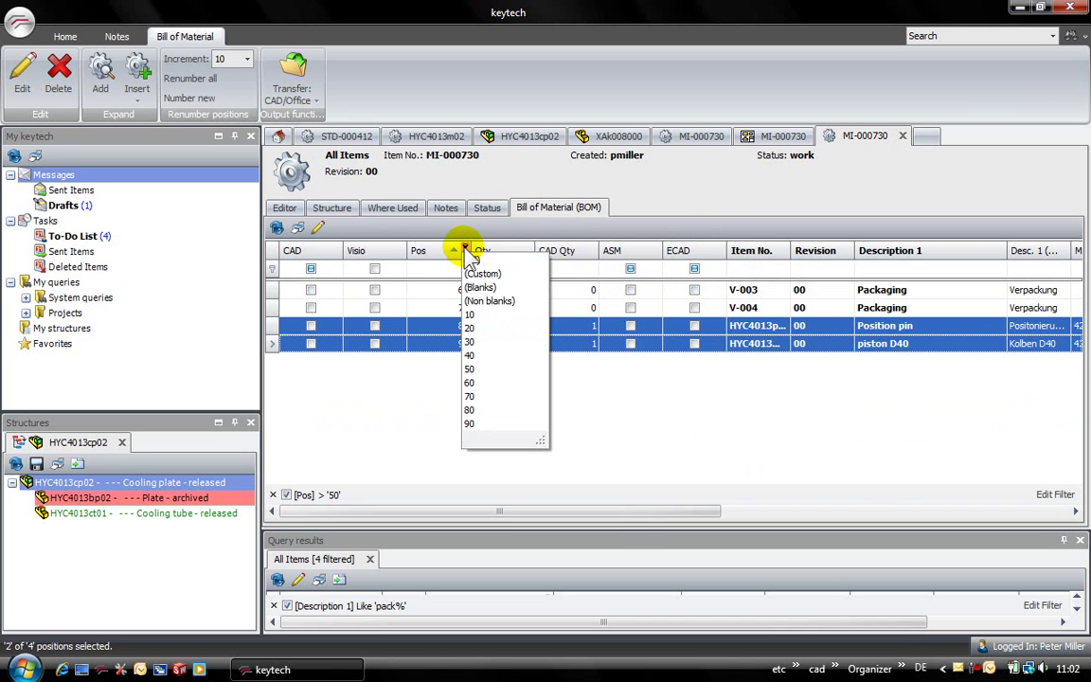
{"action": "left_click", "coordinate": [483, 260]}
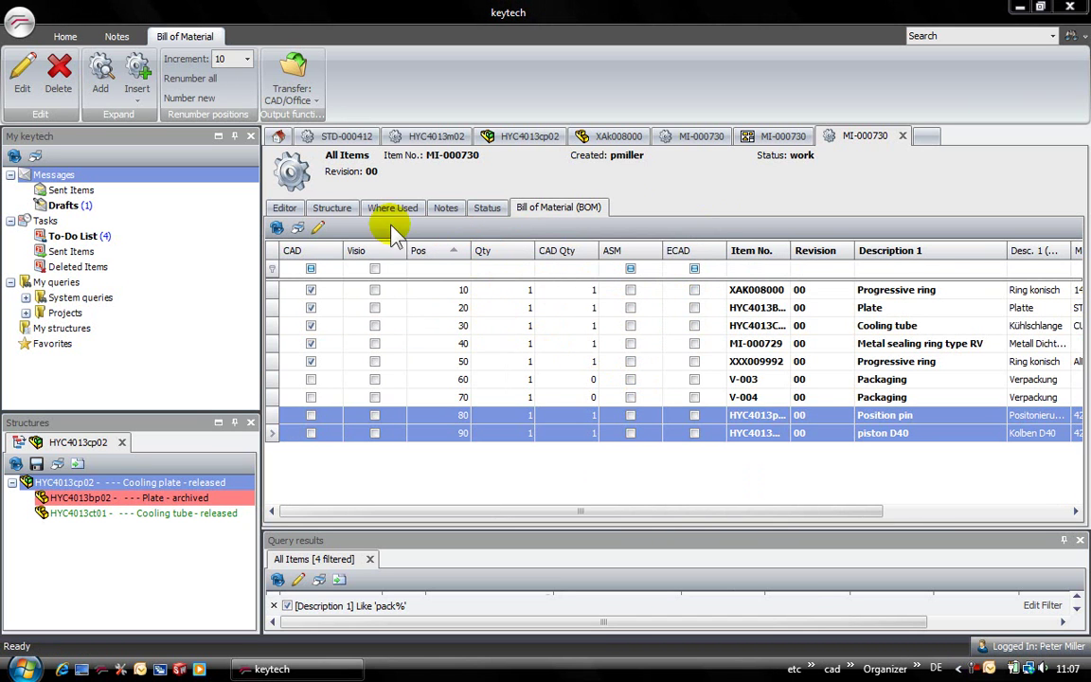
Export the BOM as Excel (1Level), review the Bill of Material-OneLEvel sheet, and close with Nein.
{"action": "left_click", "coordinate": [289, 90]}
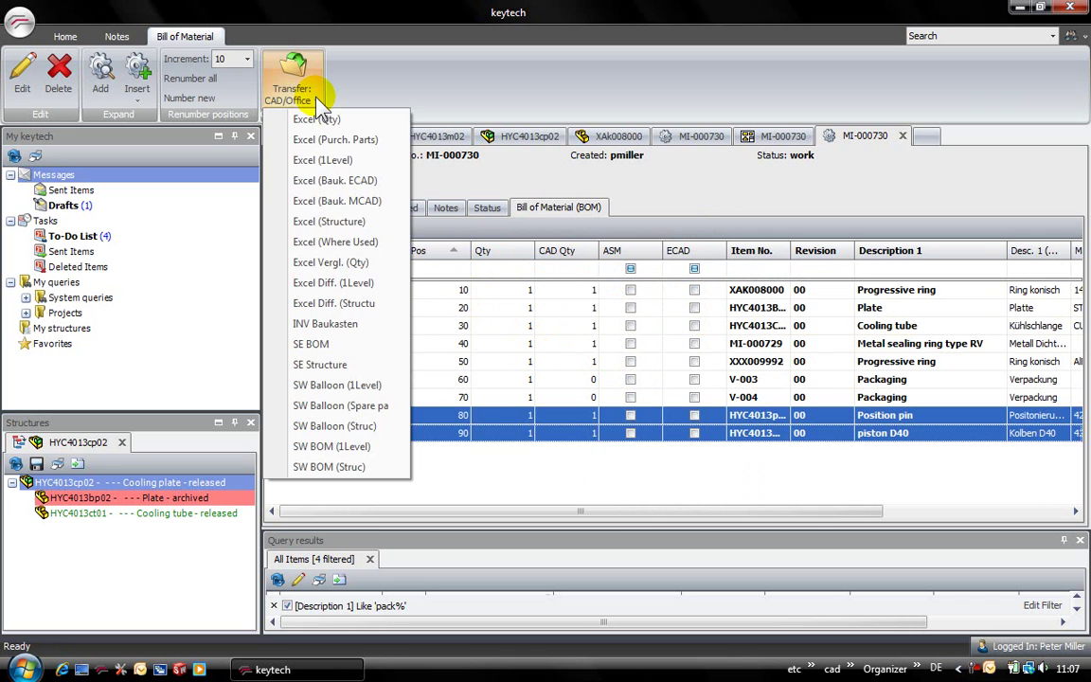
{"action": "left_click", "coordinate": [322, 161]}
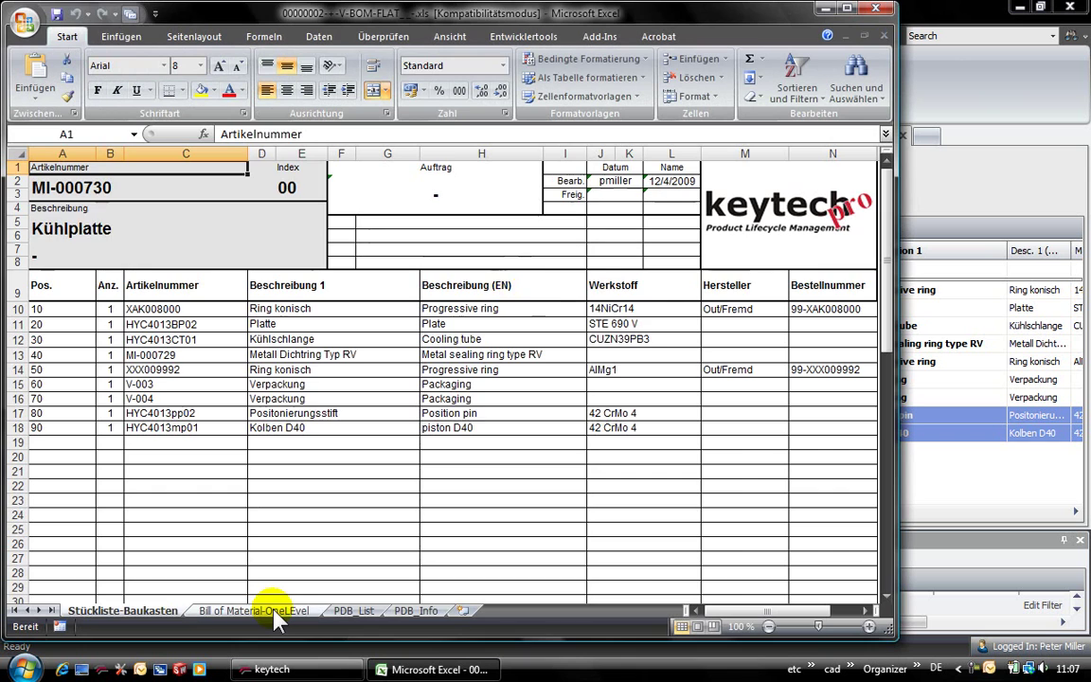
{"action": "left_click", "coordinate": [272, 611]}
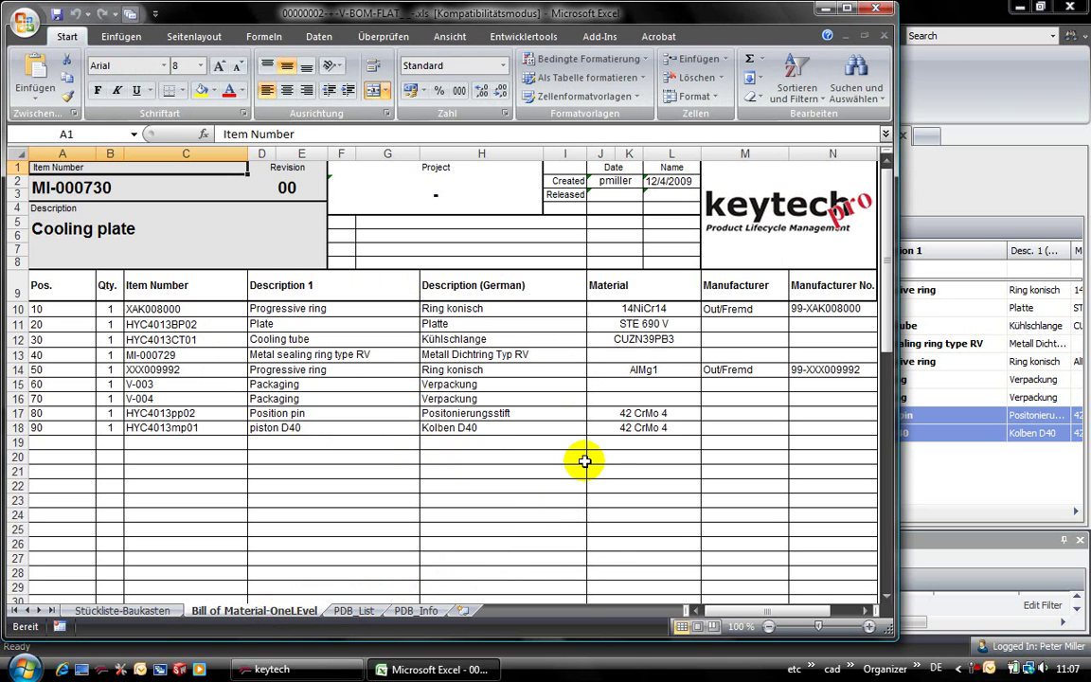
{"action": "left_click", "coordinate": [879, 17]}
{"action": "left_click", "coordinate": [549, 377]}
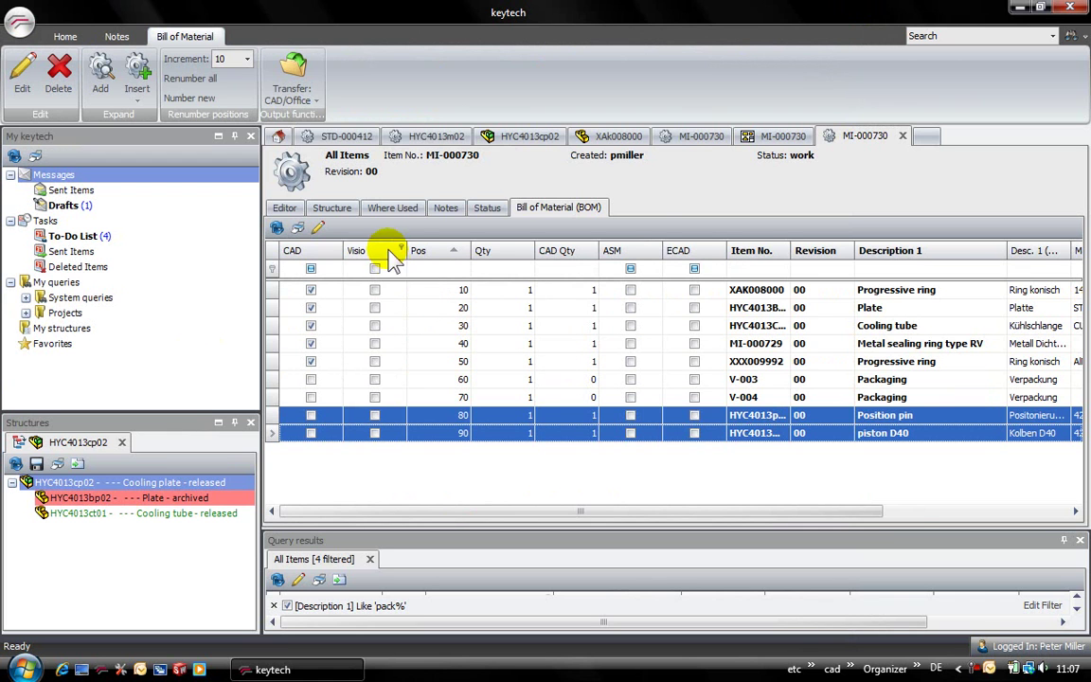
Drag the Visio, ASM, ECAD, Order No. and Weight columns out of the grid and widen Description 1.
{"action": "left_click_drag", "start_coordinate": [384, 251], "coordinate": [663, 208]}
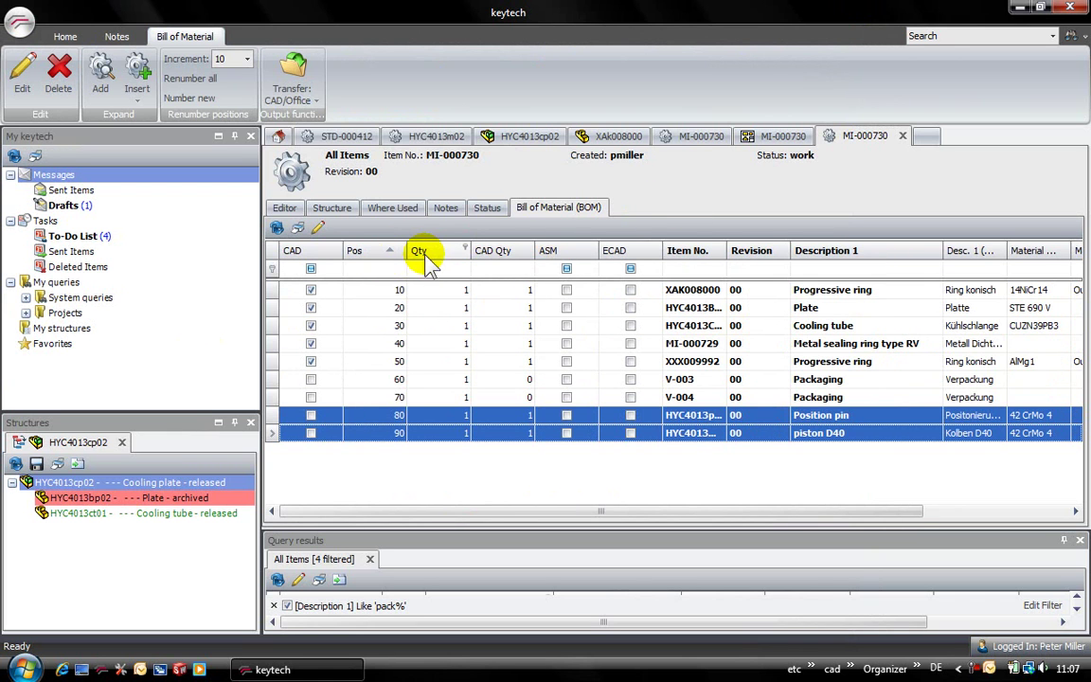
{"action": "left_click_drag", "start_coordinate": [554, 254], "coordinate": [669, 205]}
{"action": "left_click_drag", "start_coordinate": [569, 250], "coordinate": [663, 208]}
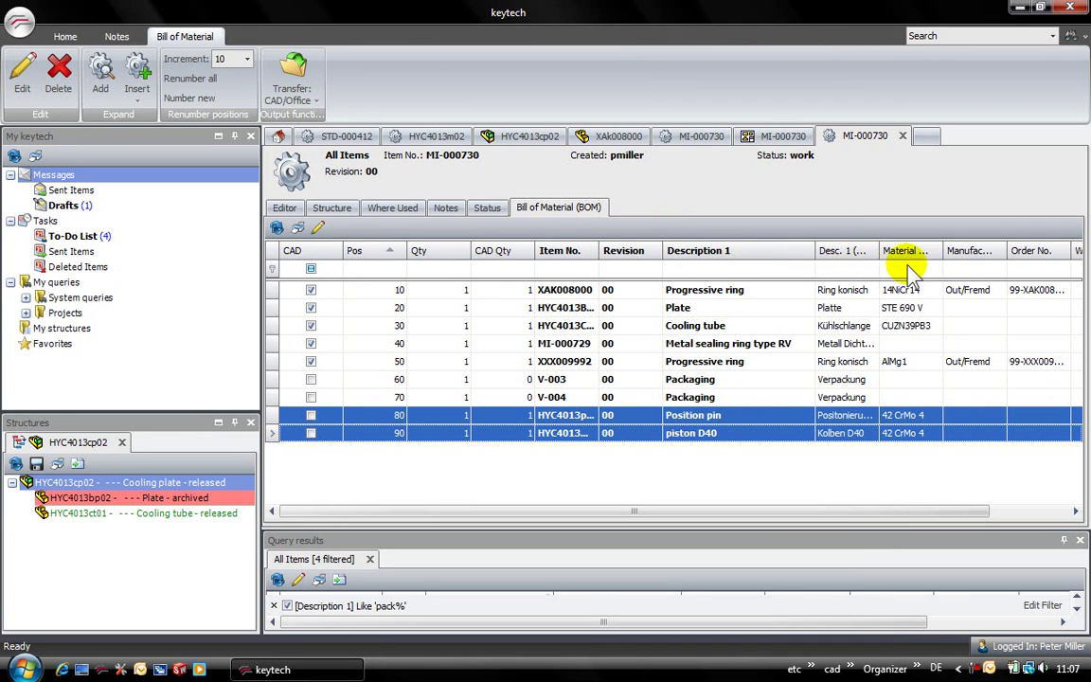
{"action": "left_click_drag", "start_coordinate": [1023, 251], "coordinate": [933, 189]}
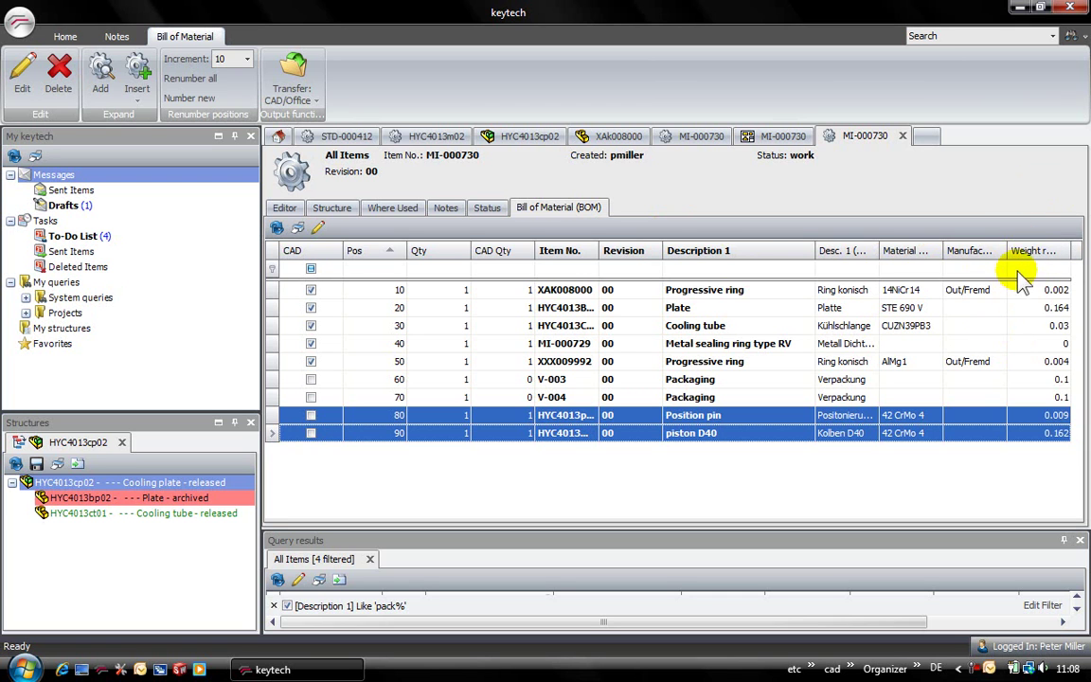
{"action": "left_click_drag", "start_coordinate": [1071, 251], "coordinate": [1032, 199]}
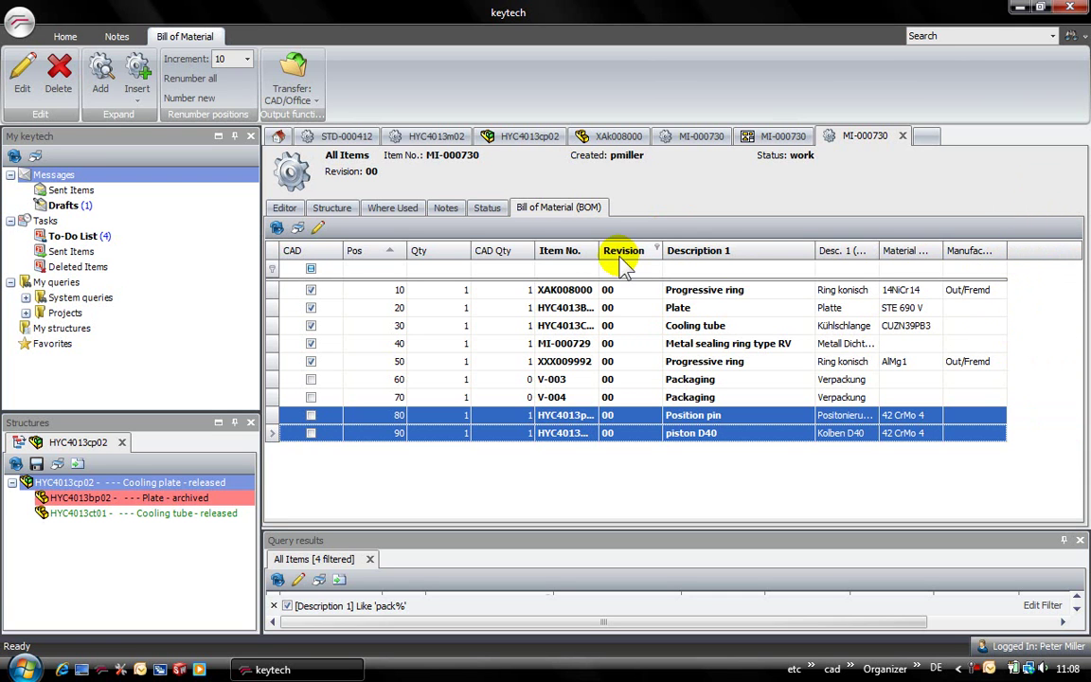
{"action": "left_click_drag", "start_coordinate": [814, 250], "coordinate": [861, 250]}
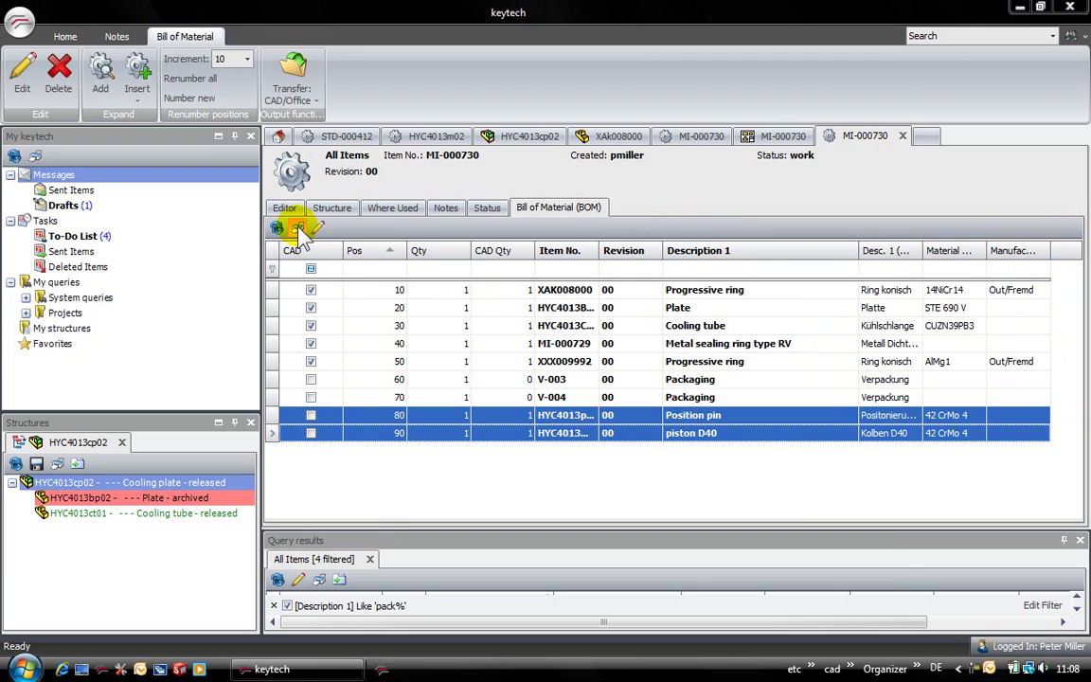
Open the BOM print preview and select its zoom value to set 60%.
{"action": "left_click", "coordinate": [300, 230]}
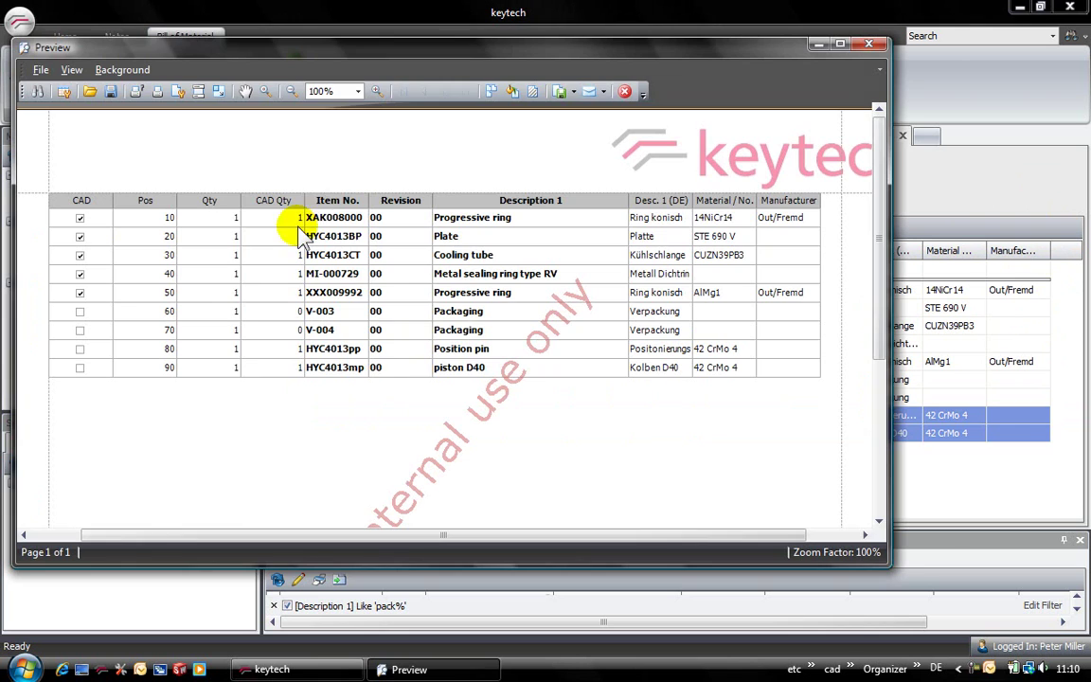
{"action": "double_click", "coordinate": [318, 91]}
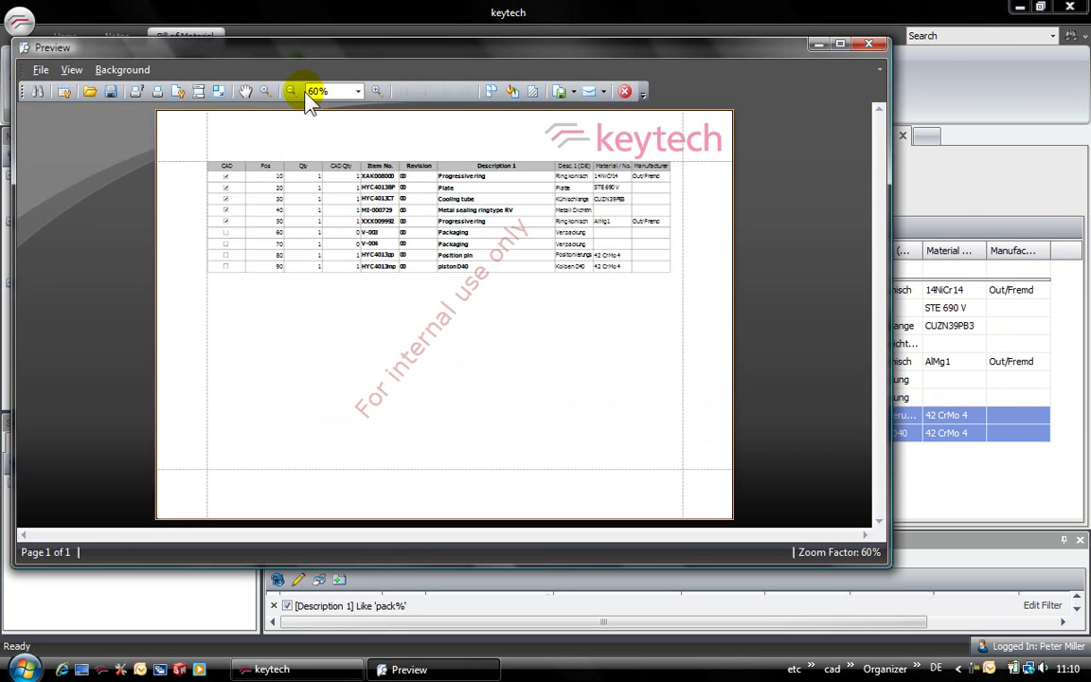